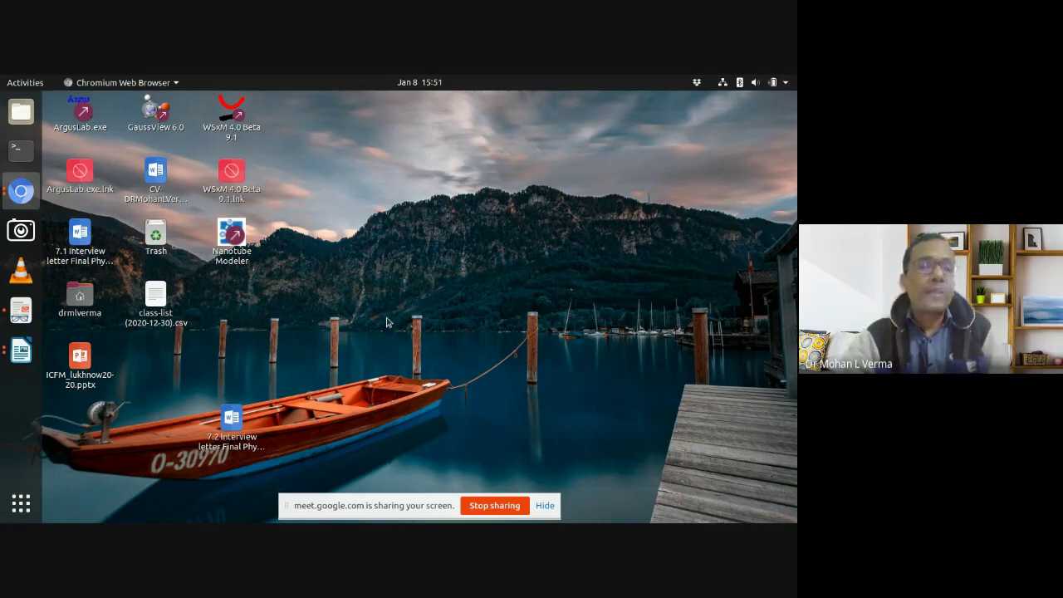
- Open a new Chromium browser window
left_click(23, 198)
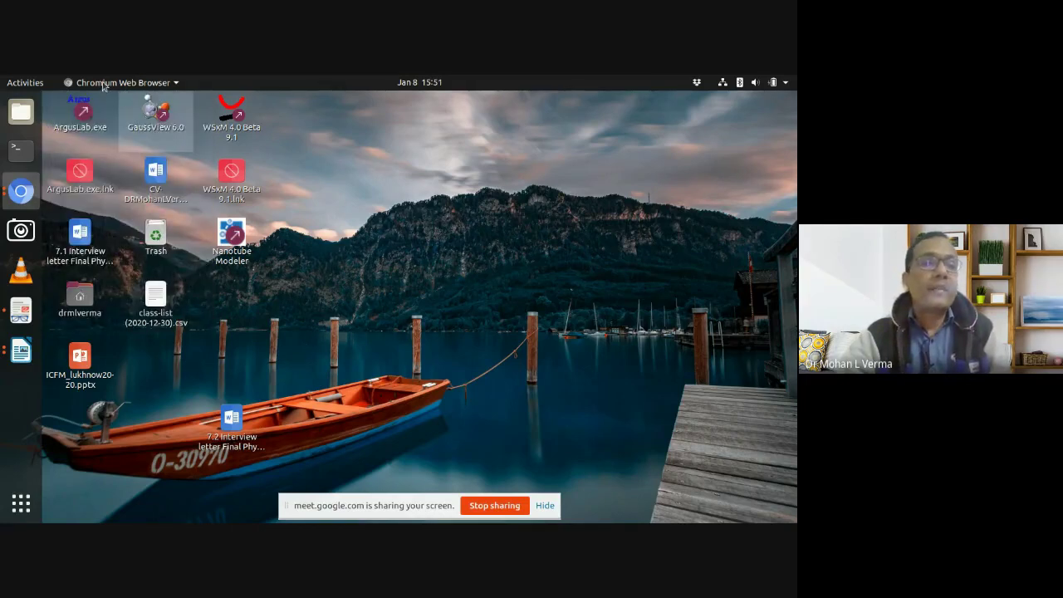
left_click(20, 193)
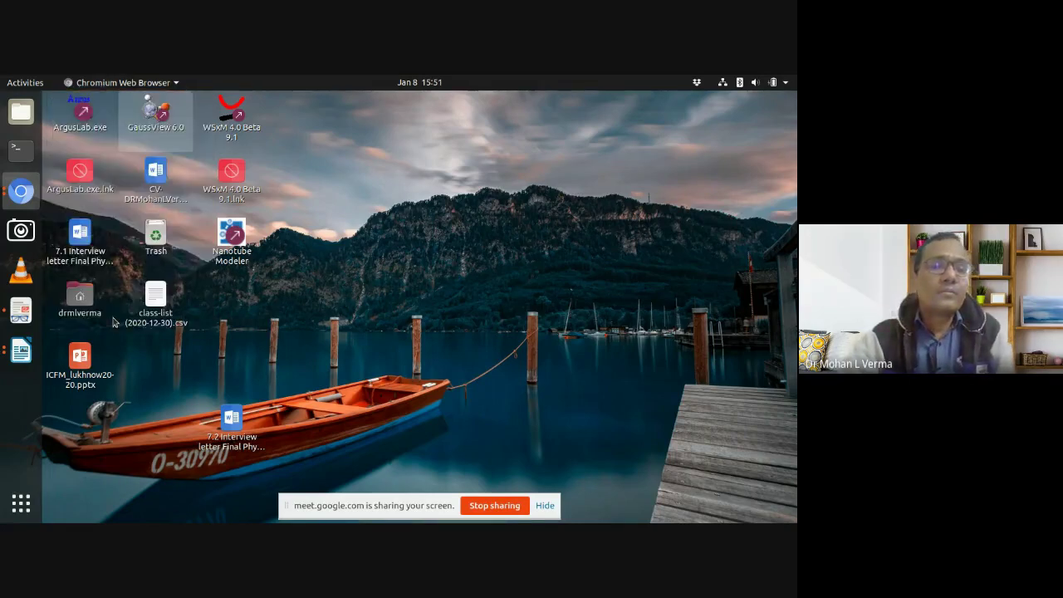
left_click(114, 323)
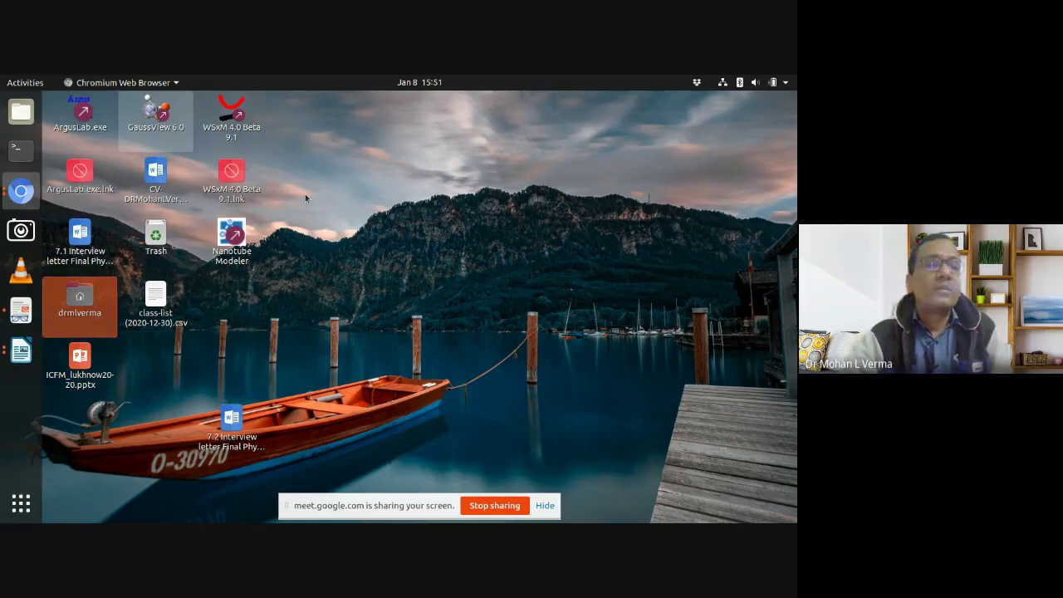
left_click(144, 92)
left_click(146, 83)
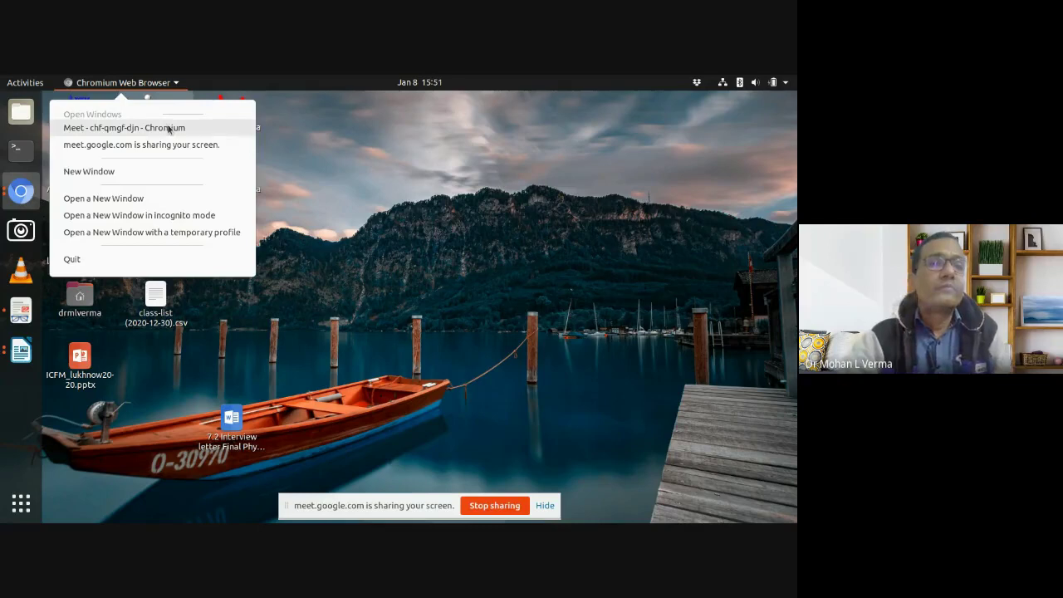
left_click(127, 83)
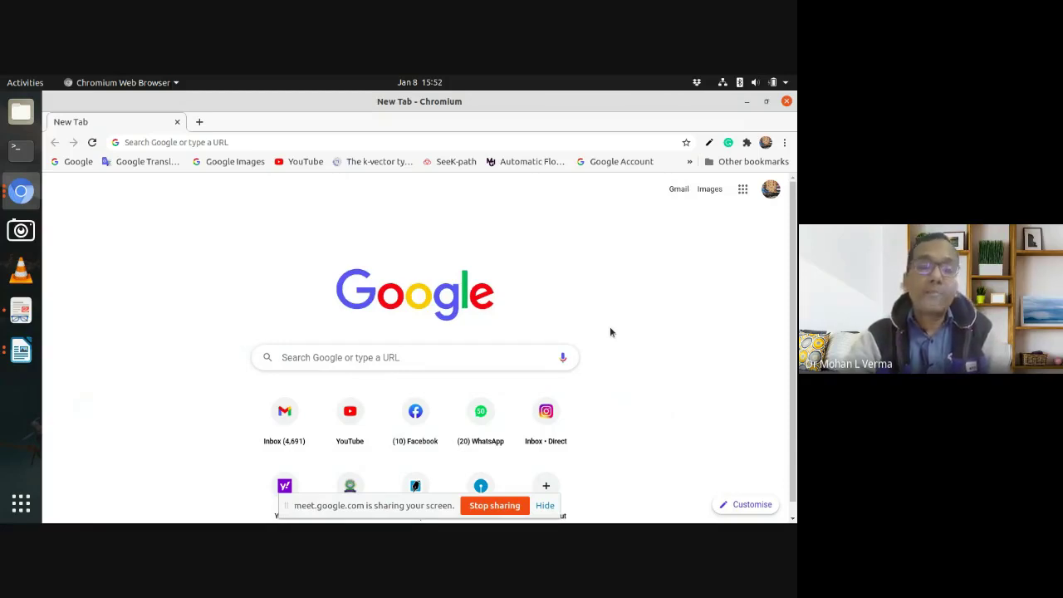
- Search Google for "material project" and open the Materials Project website
left_click(417, 359)
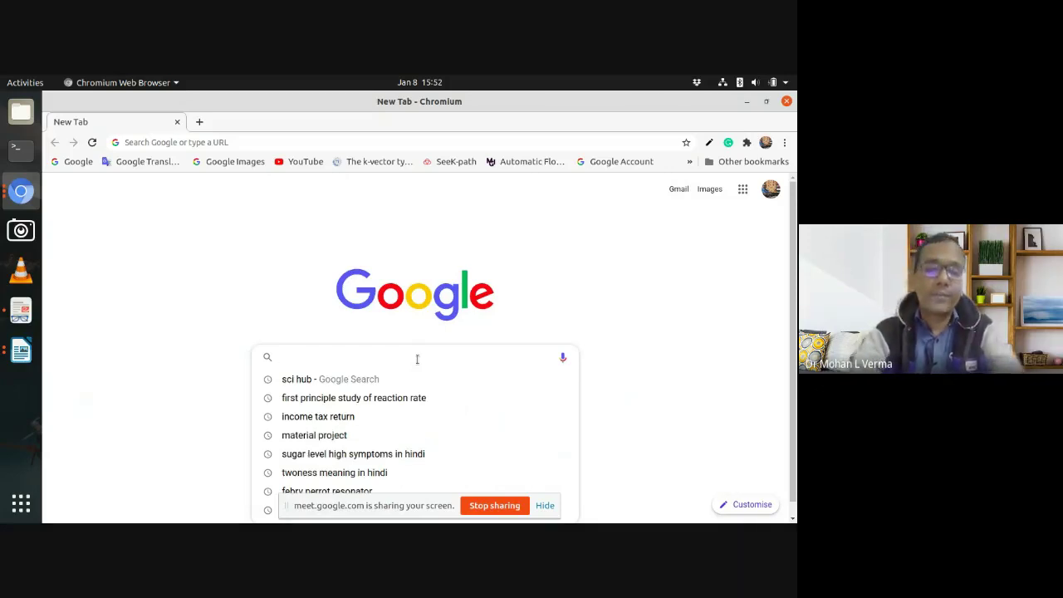
type("materi")
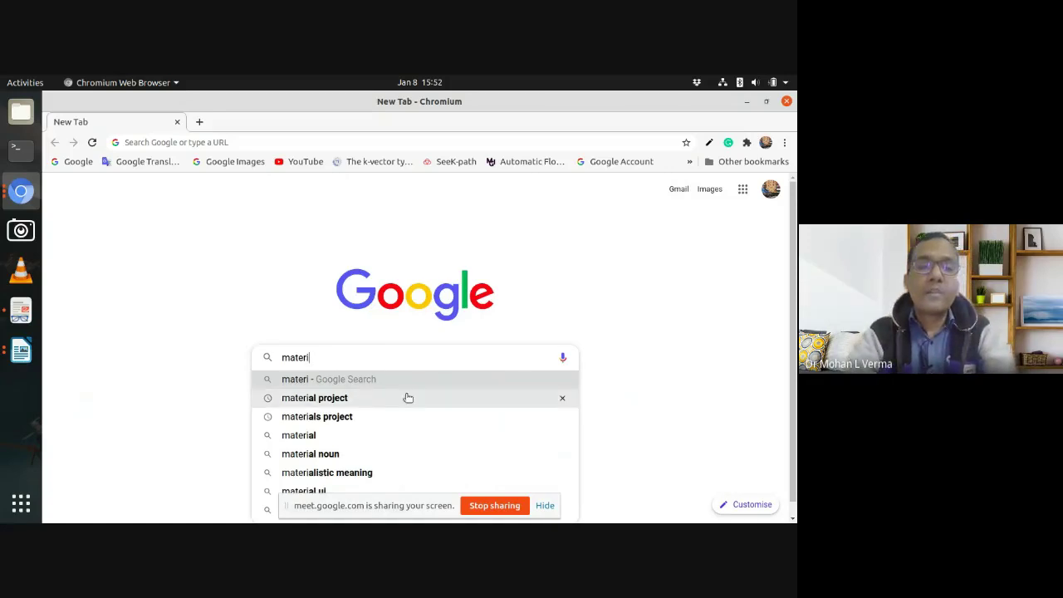
left_click(349, 399)
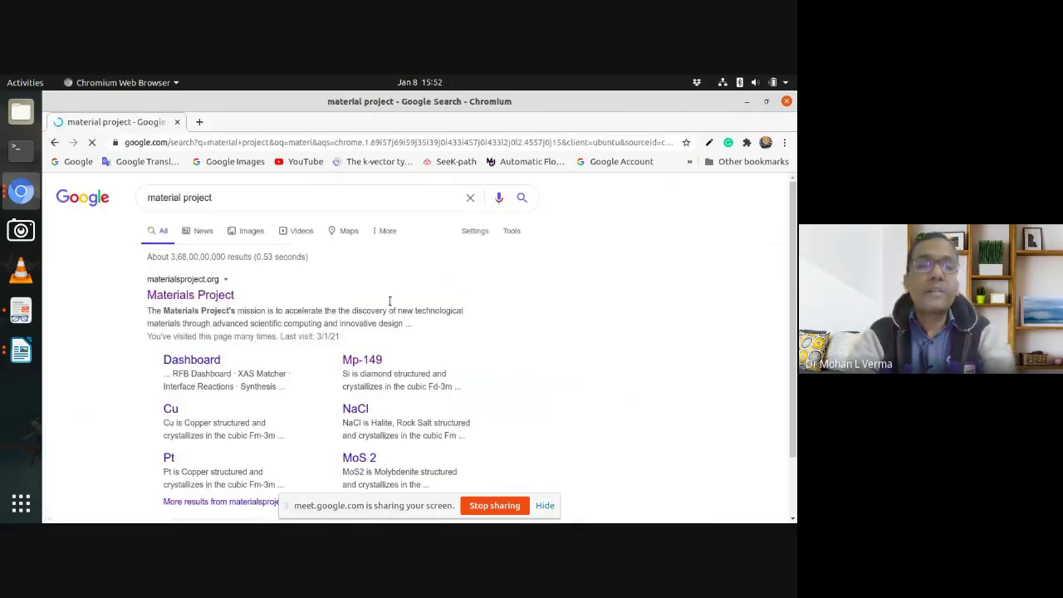
left_click(221, 303)
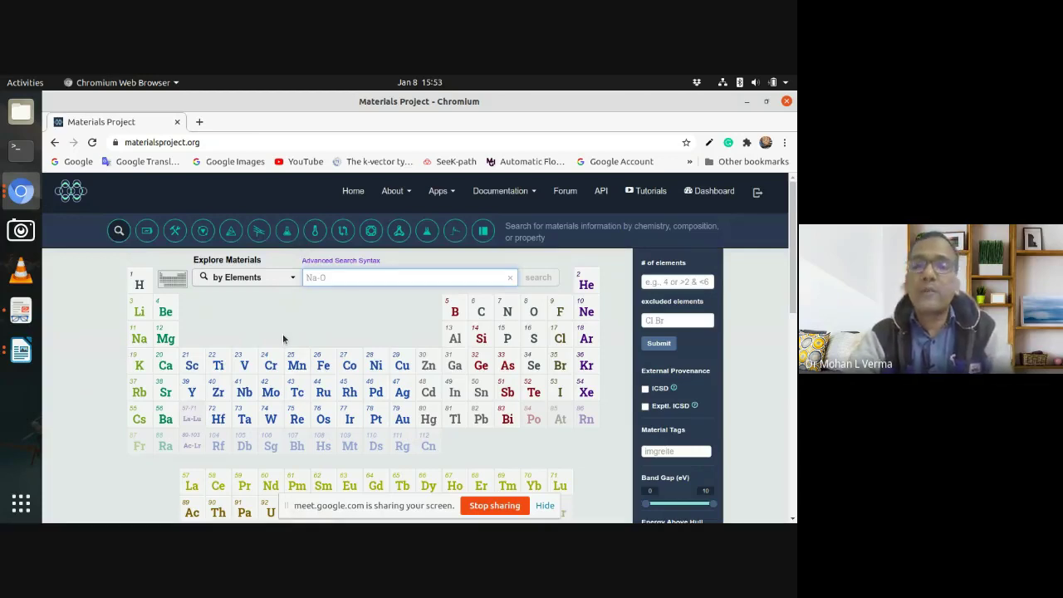
- Look through the site's tutorial playlist, documentation topics and account dashboard, and return to the home page
left_click(653, 192)
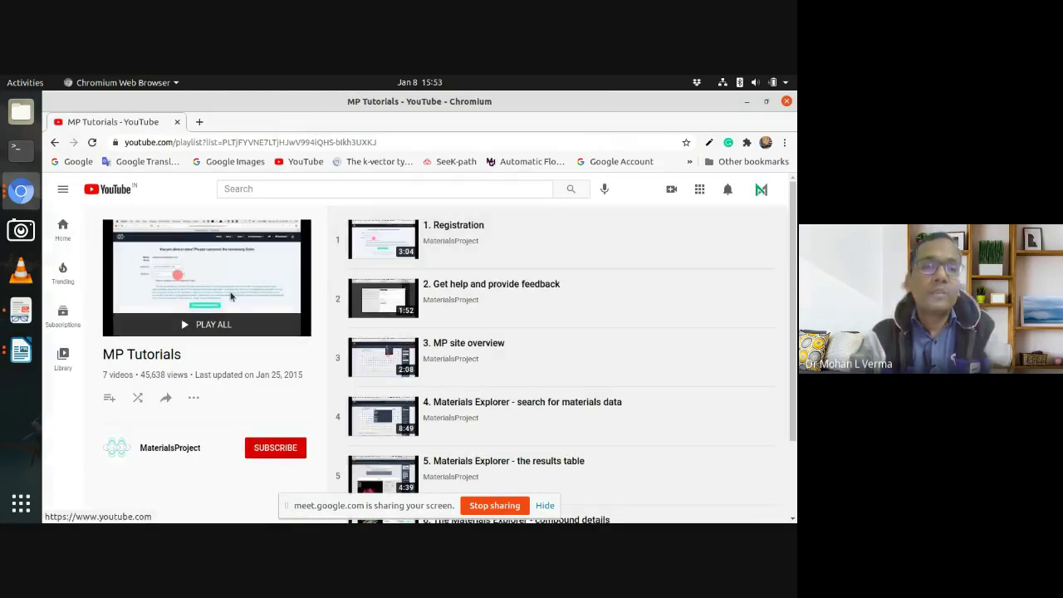
left_click(55, 144)
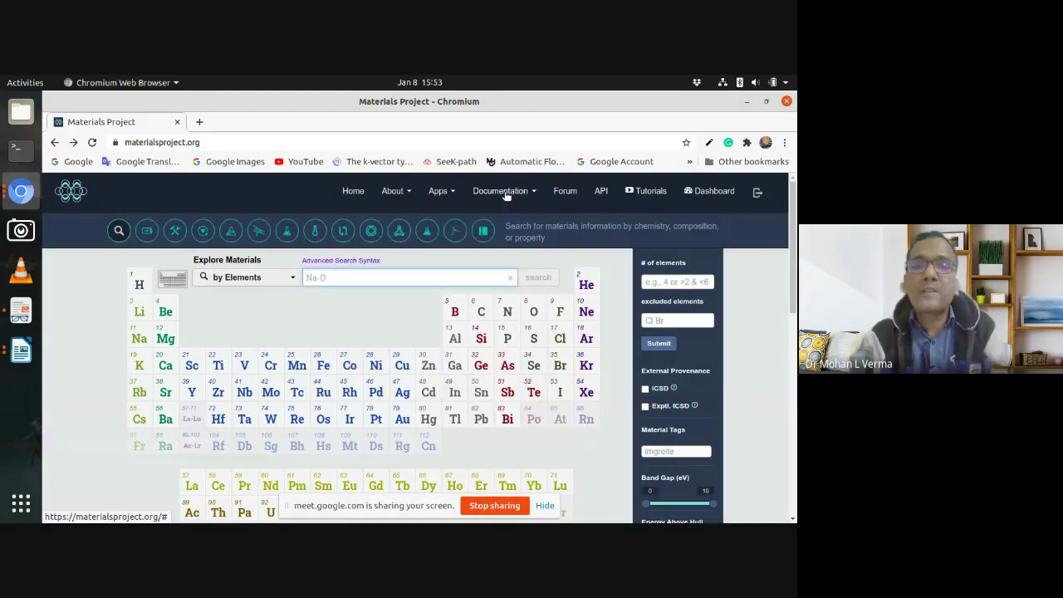
left_click(506, 194)
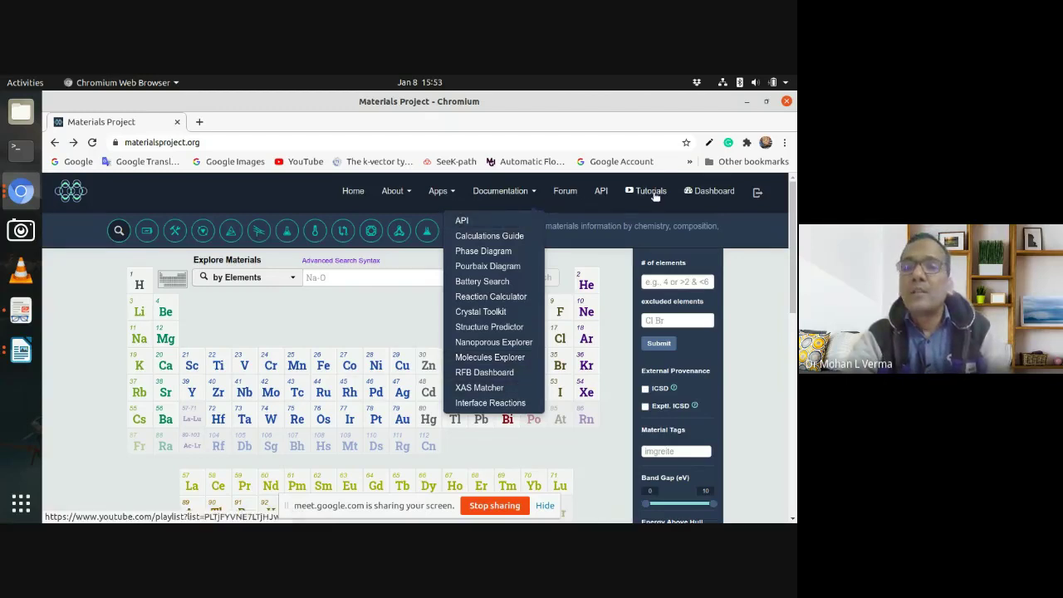
left_click(720, 196)
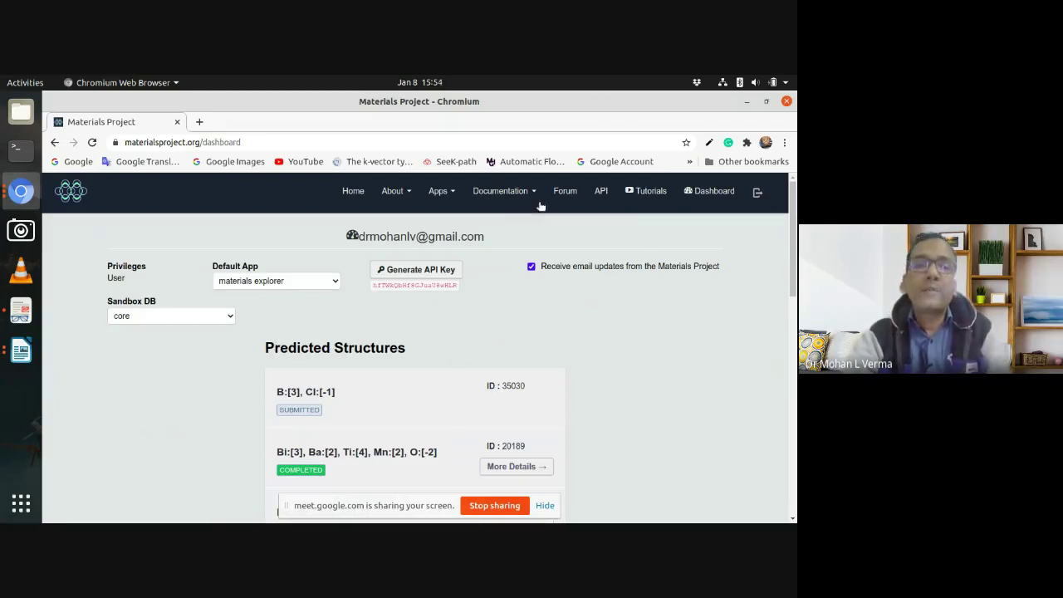
left_click(352, 192)
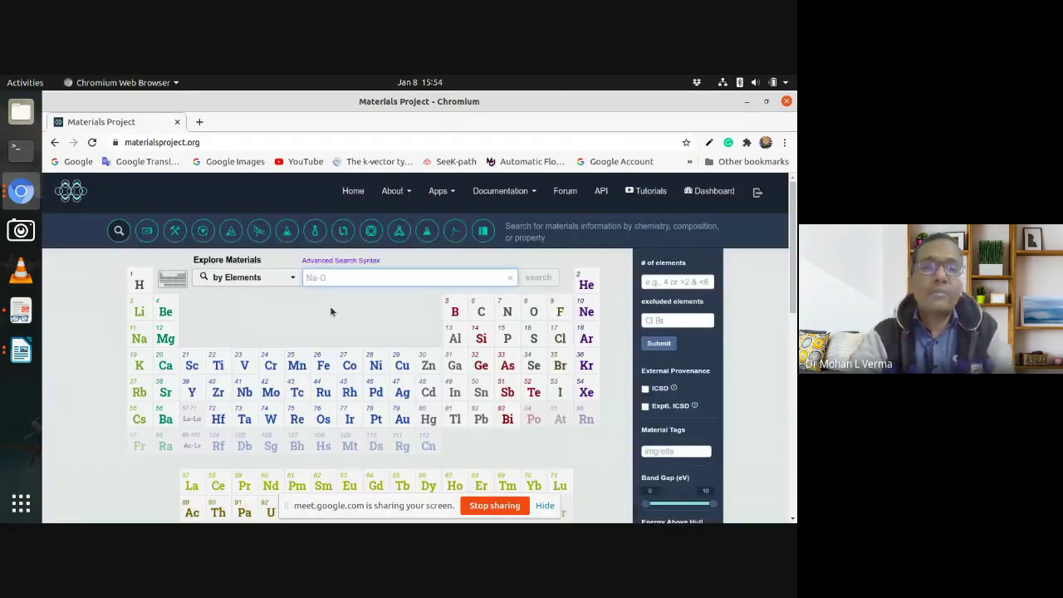
- Search the materials database by elements for Fe
left_click(294, 280)
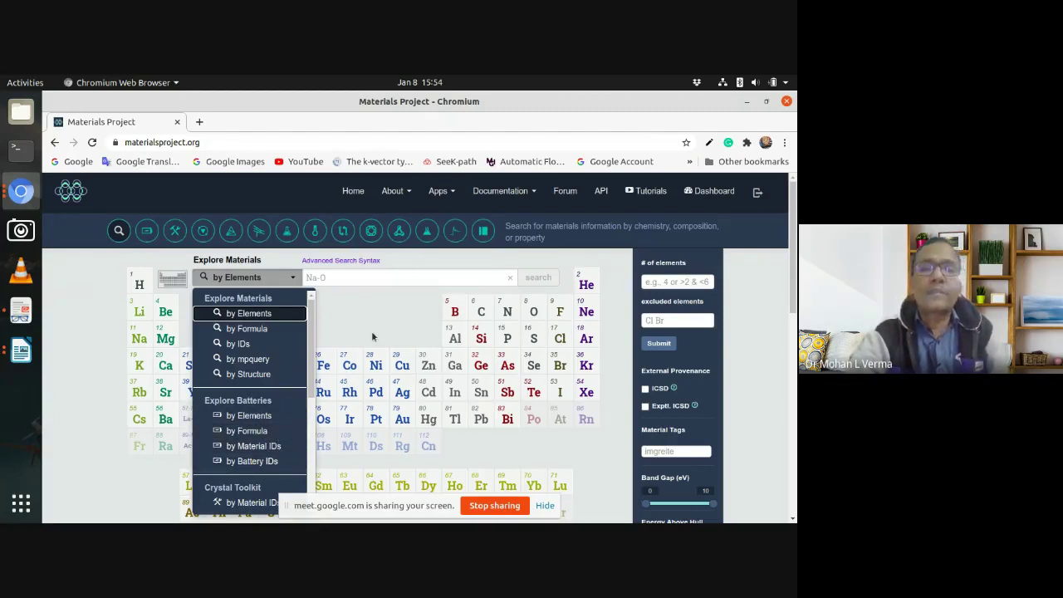
left_click(407, 277)
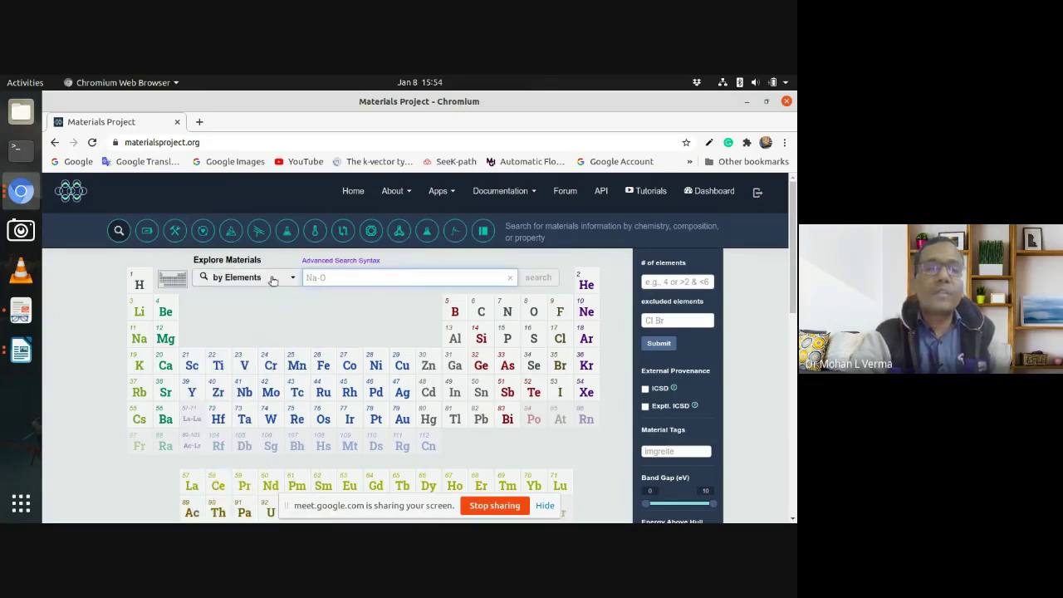
type("Fe")
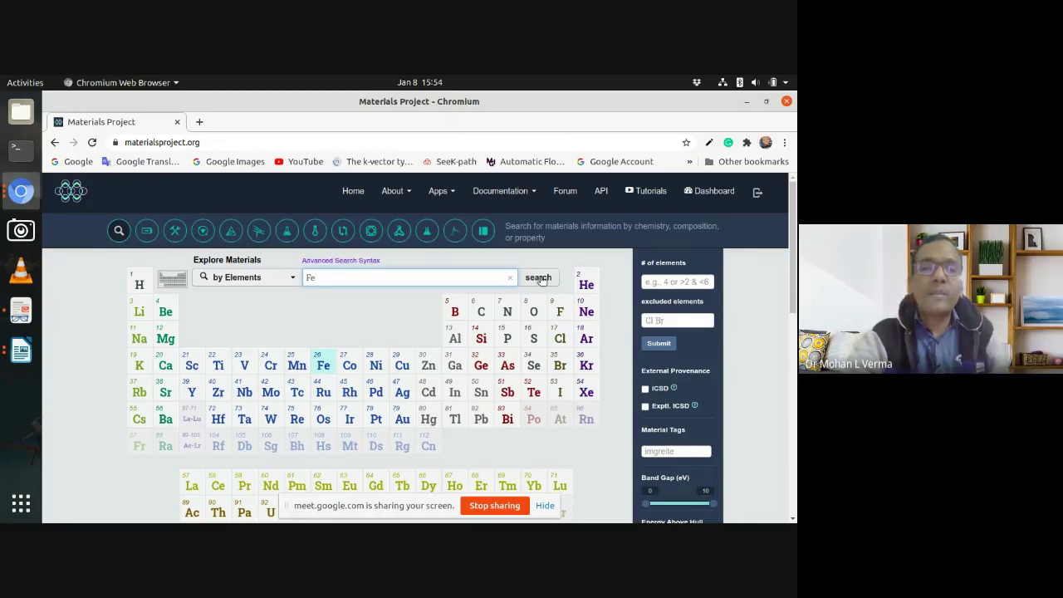
left_click(539, 278)
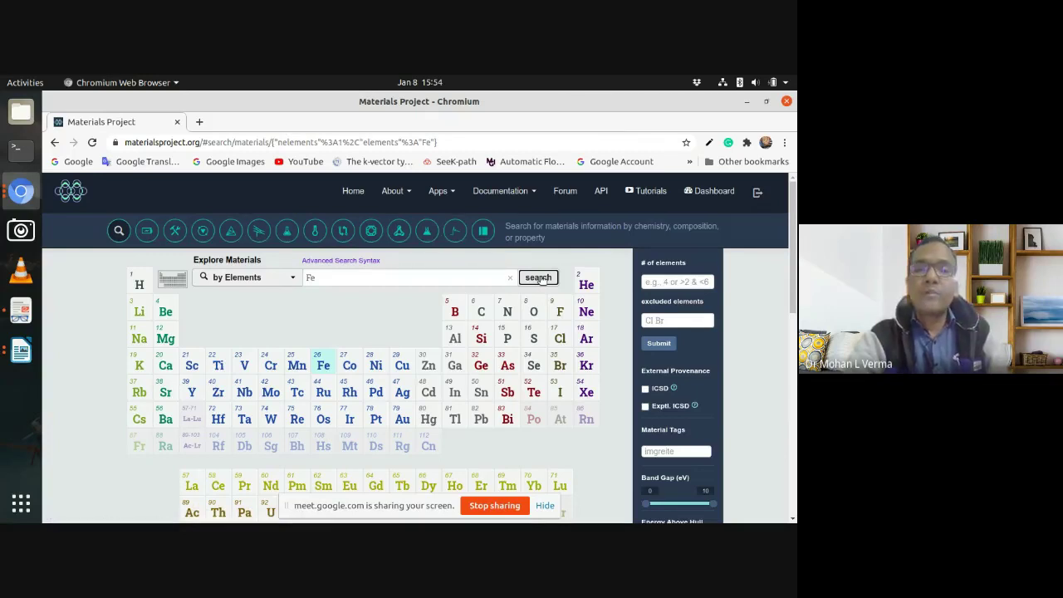
- Review the Fe results and open the Cmcm entry mp-1271693
scroll(540, 279, "down", 2)
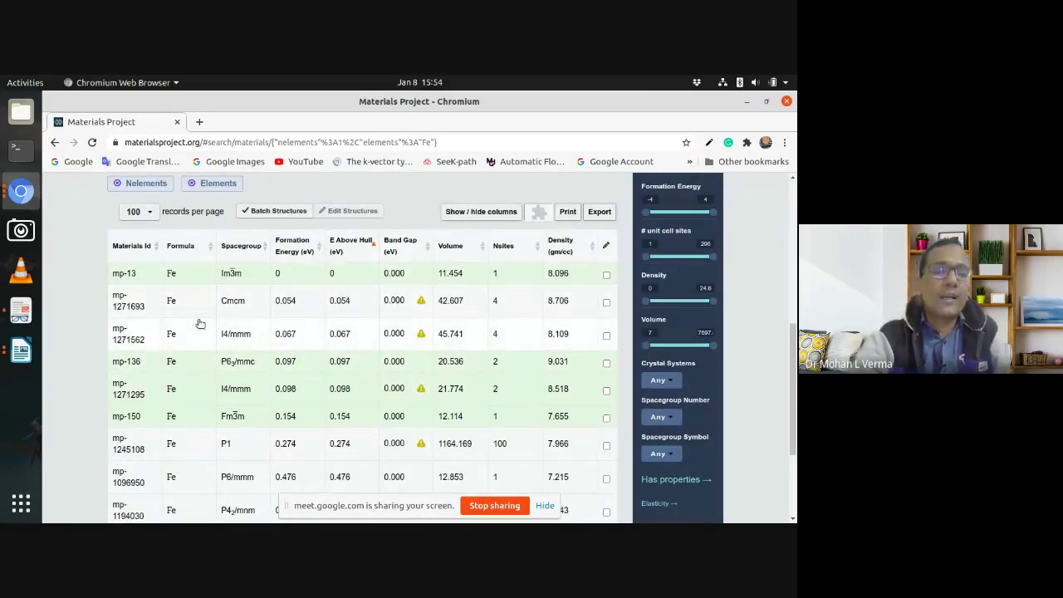
scroll(210, 360, "down", 5)
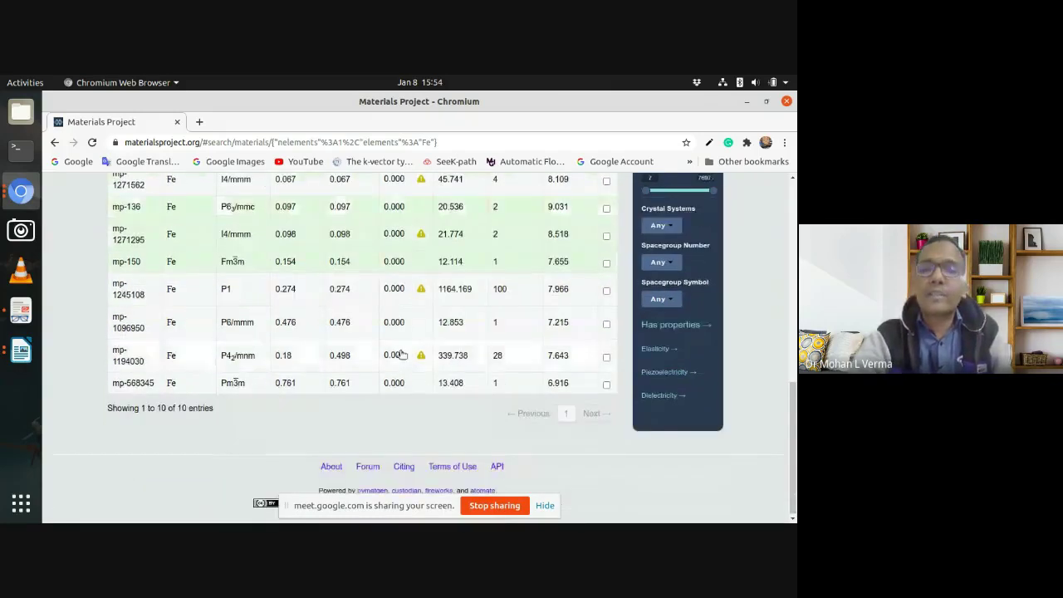
scroll(399, 355, "up", 4)
scroll(401, 355, "up", 1)
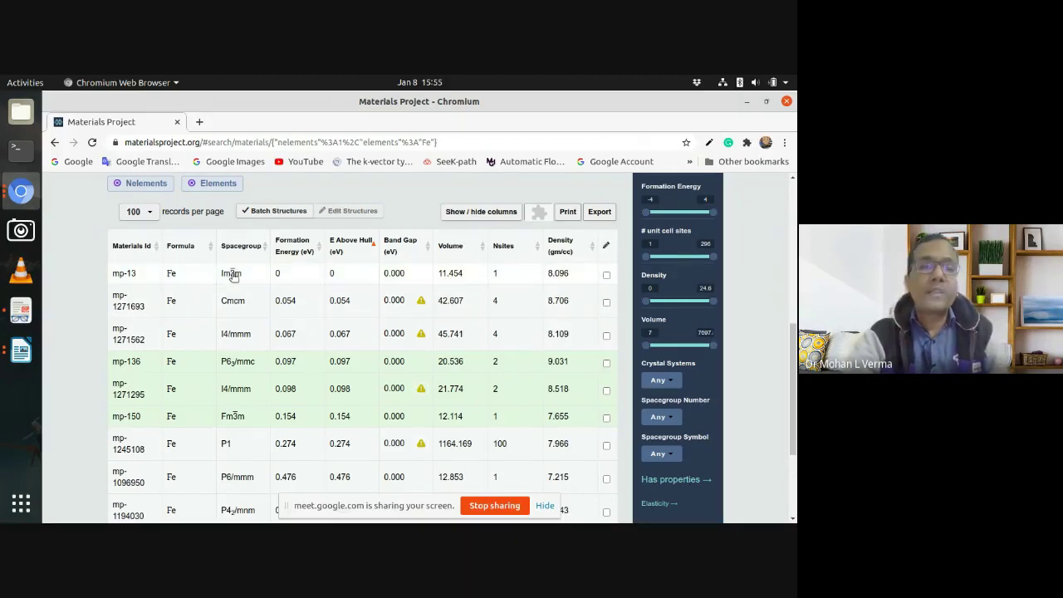
left_click(234, 302)
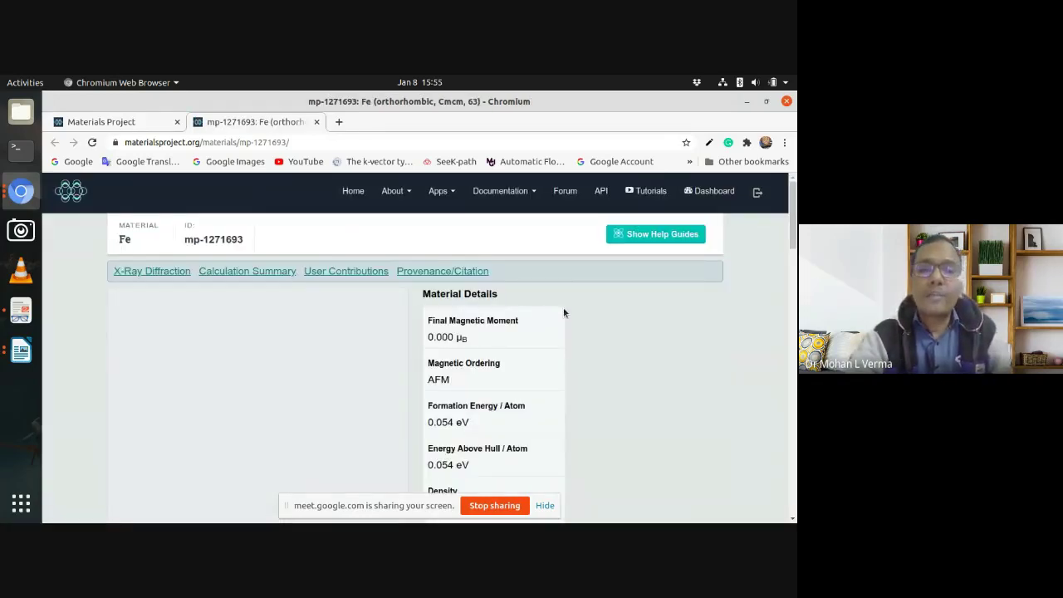
- Examine the material details and space group data of the mp-1271693 entry
scroll(540, 308, "down", 1)
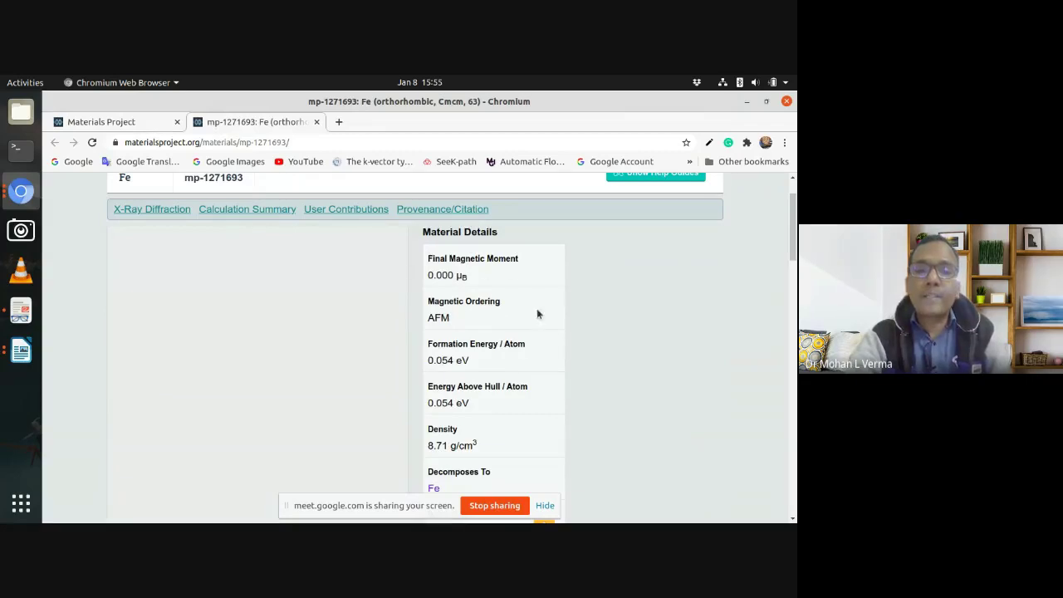
scroll(528, 299, "down", 1)
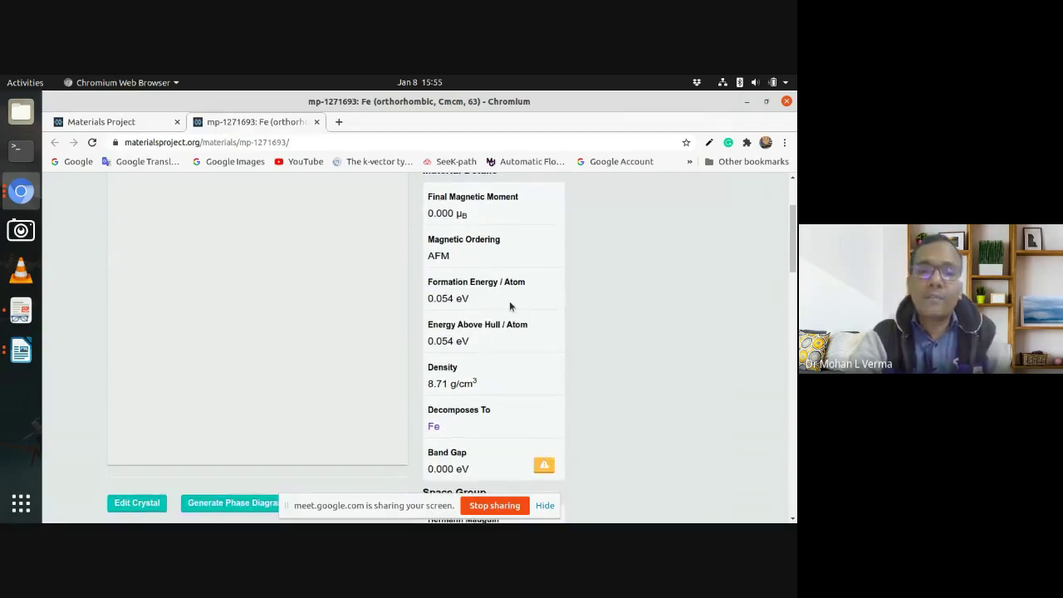
scroll(510, 300, "down", 1)
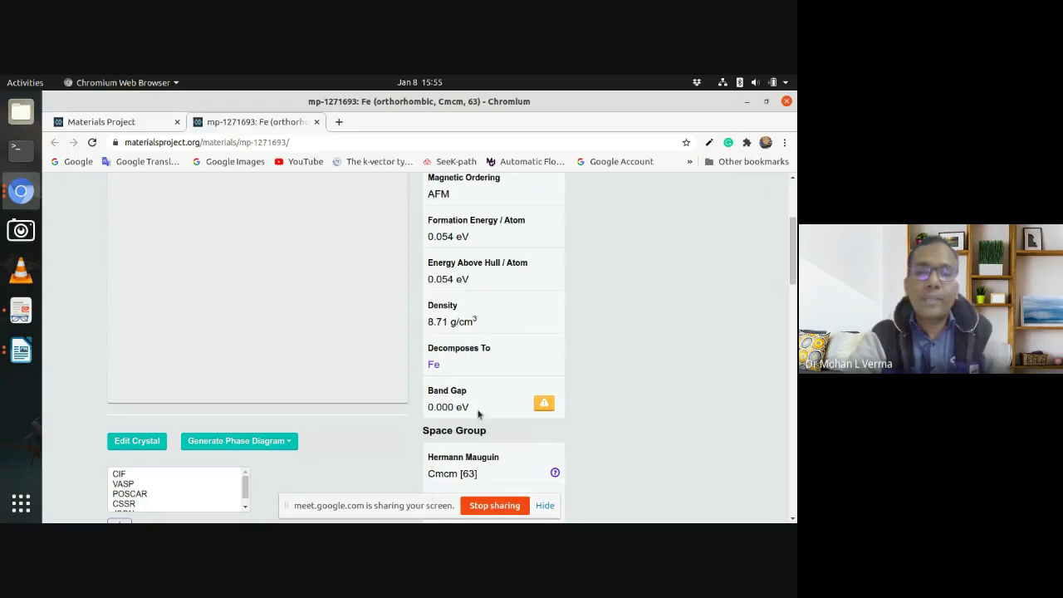
scroll(482, 397, "down", 2)
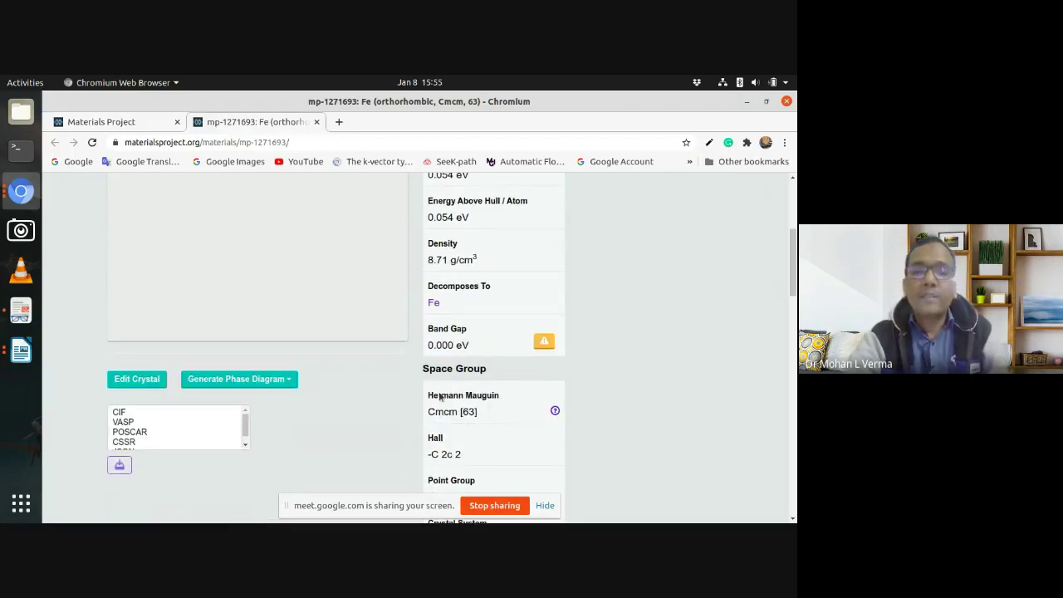
scroll(475, 397, "down", 3)
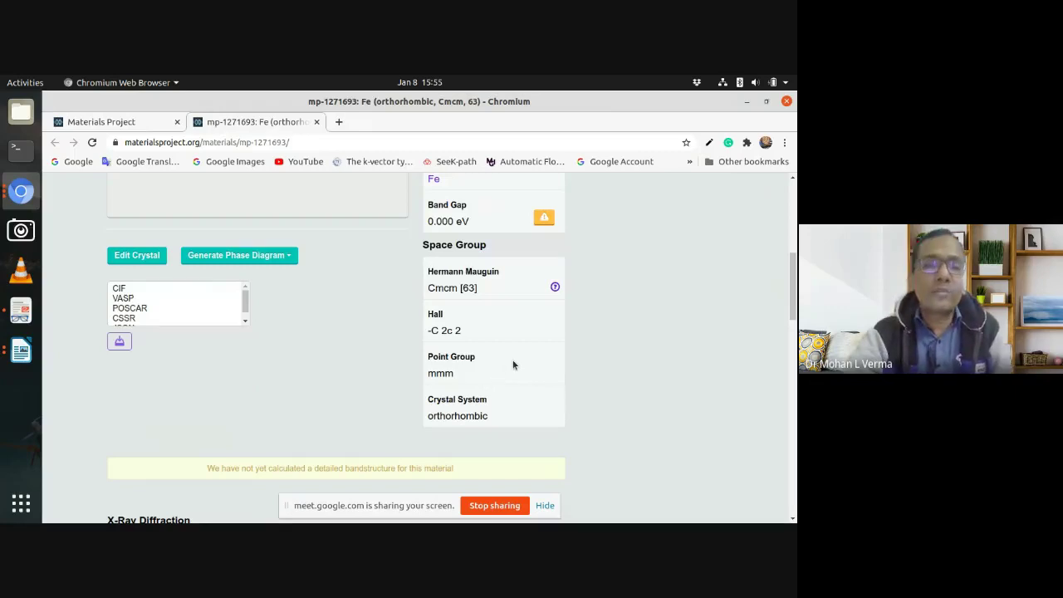
scroll(513, 364, "up", 10)
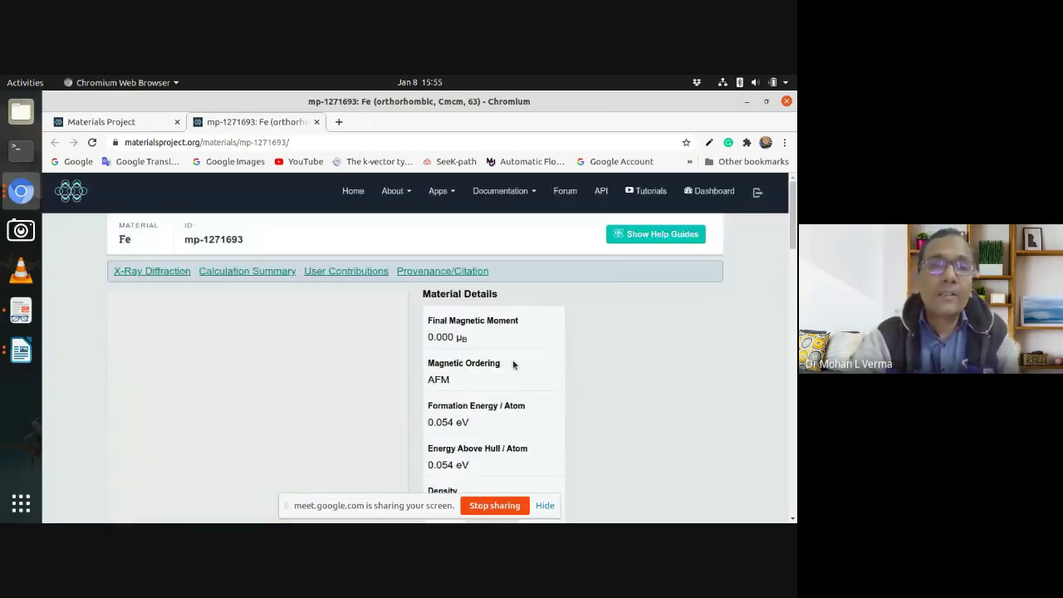
scroll(513, 363, "down", 1)
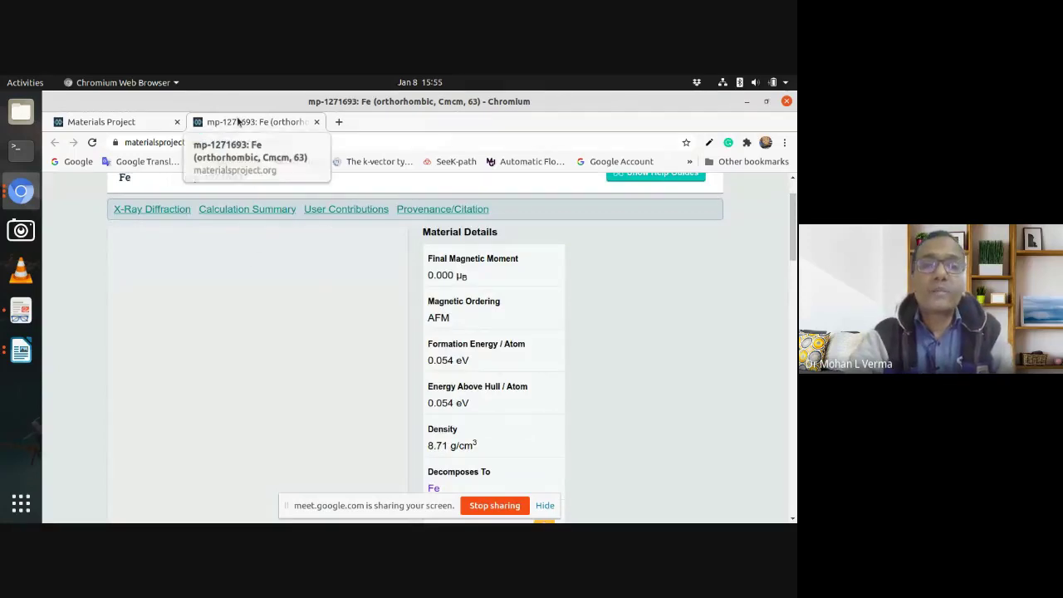
- Reload the mp-1271693 page and open the P1 entry mp-1245108 from the Fe results
right_click(238, 122)
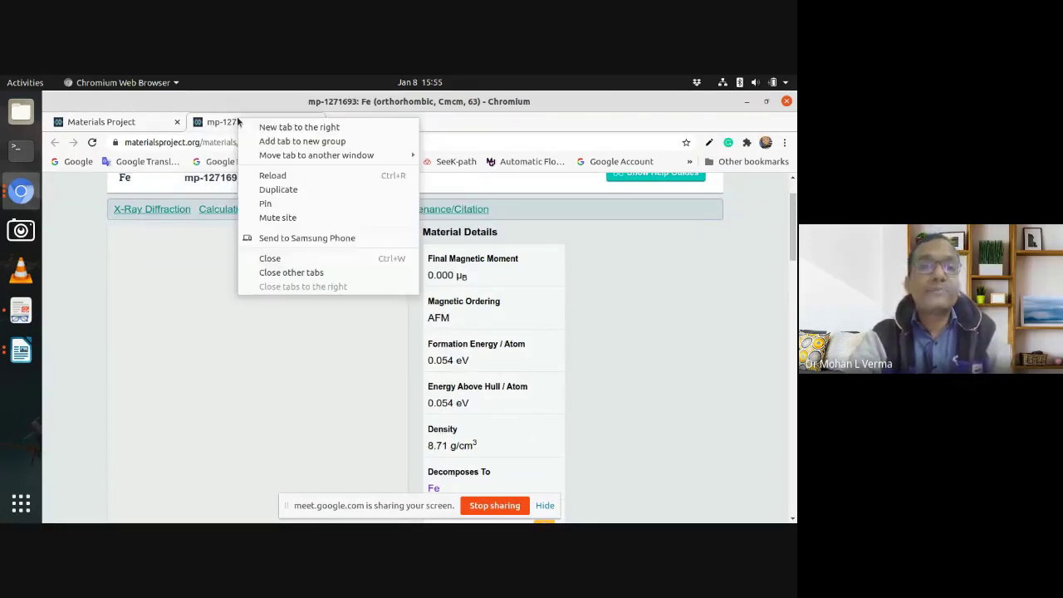
left_click(267, 175)
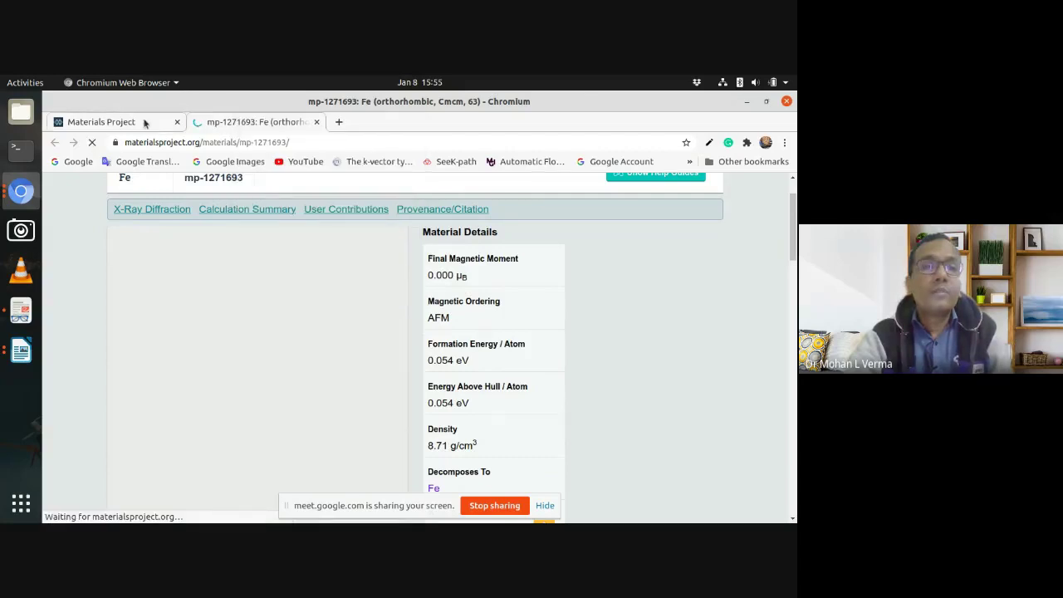
left_click(143, 123)
scroll(244, 399, "down", 1)
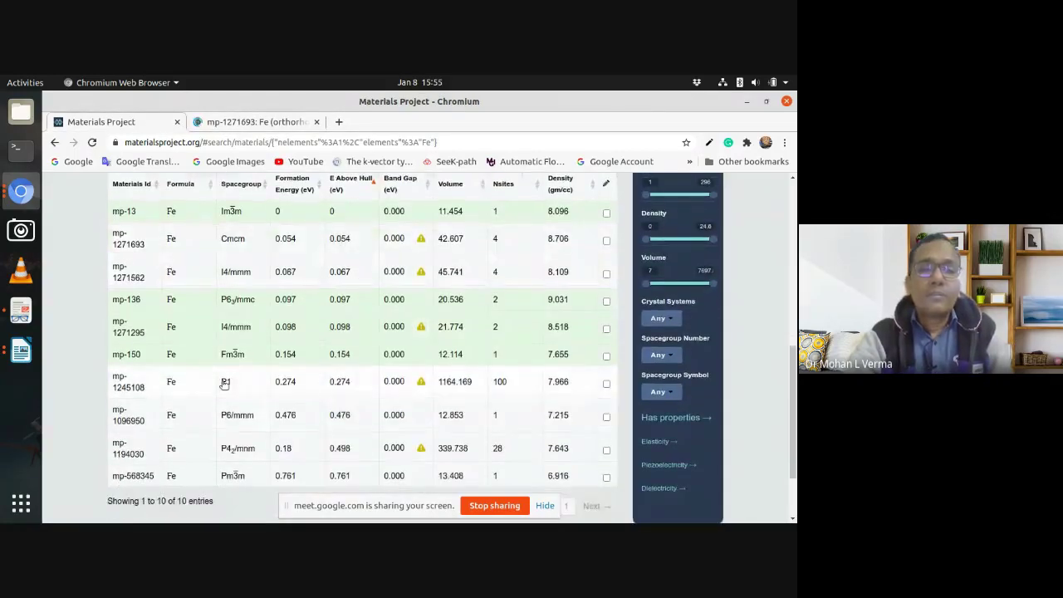
left_click(225, 383)
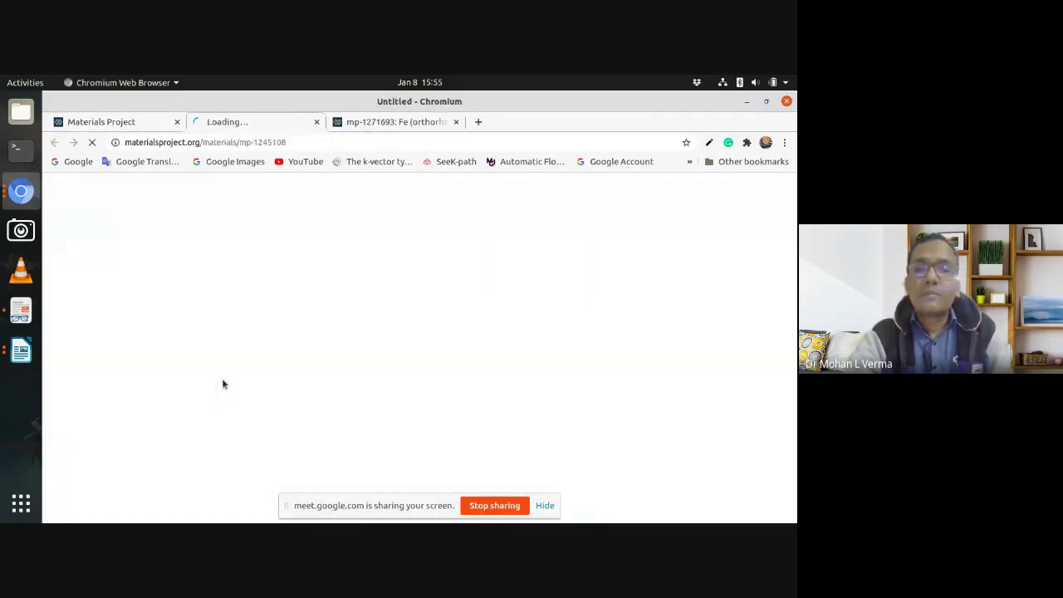
- Return to the mp-1271693 page and rotate its 3D crystal structure to inspect it
left_click(380, 122)
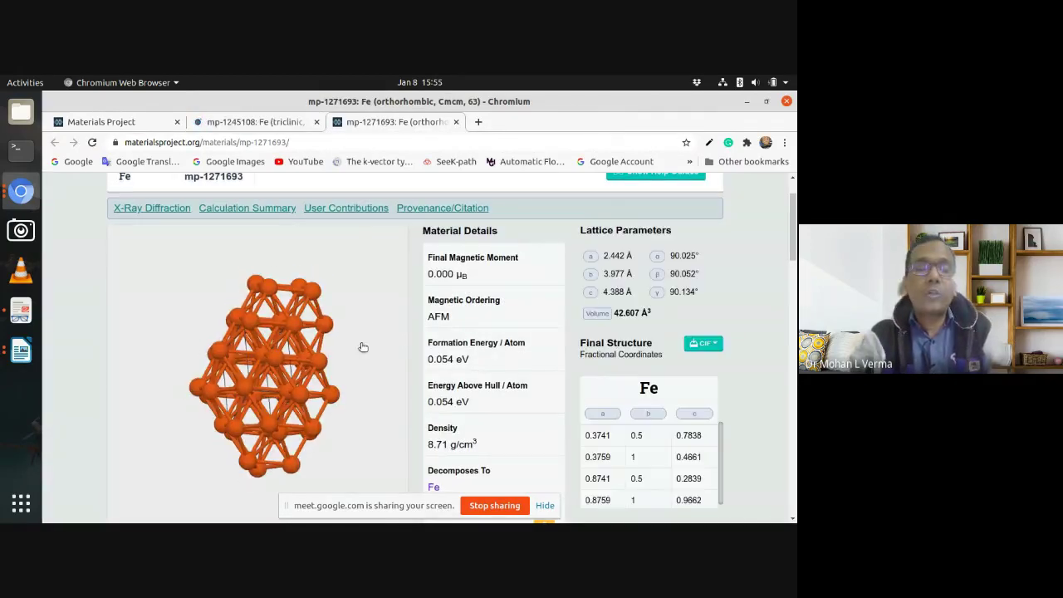
mouse_move(368, 352)
left_mouse_down()
mouse_move(290, 356)
mouse_move(373, 342)
mouse_move(352, 358)
left_mouse_up()
scroll(753, 336, "down", 2)
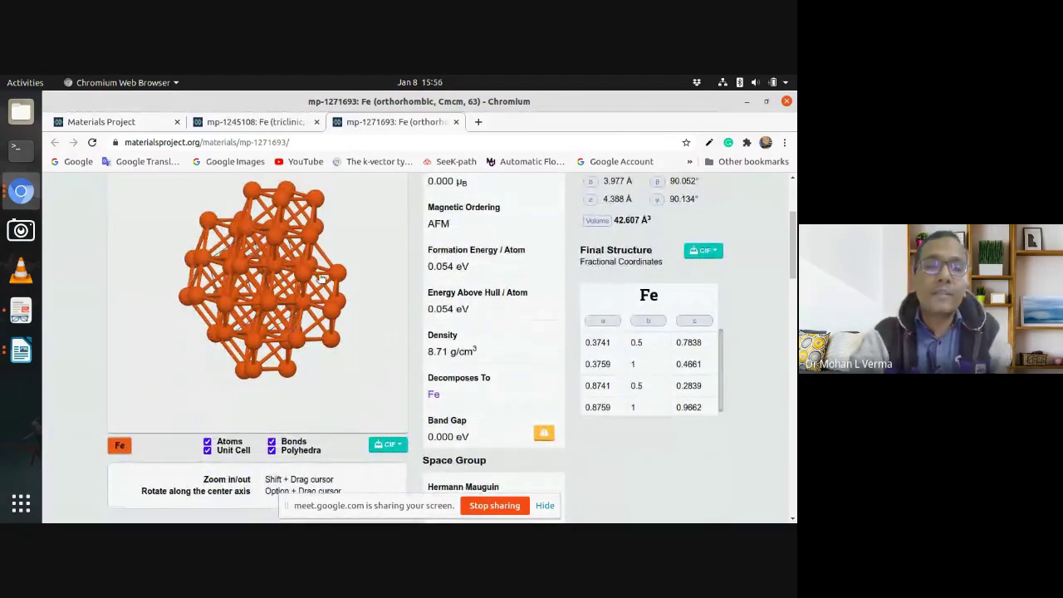
- Rotate the Fe crystal structure of mp-1271693 and check its lattice parameters and fractional coordinates
left_click_drag(176, 253, 310, 366)
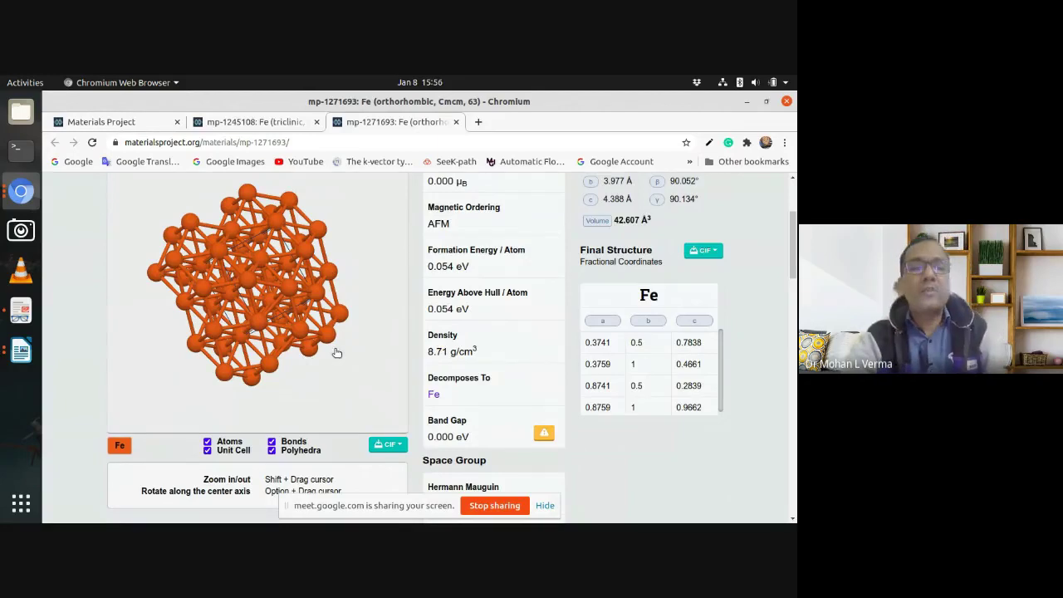
left_click_drag(358, 261, 335, 252)
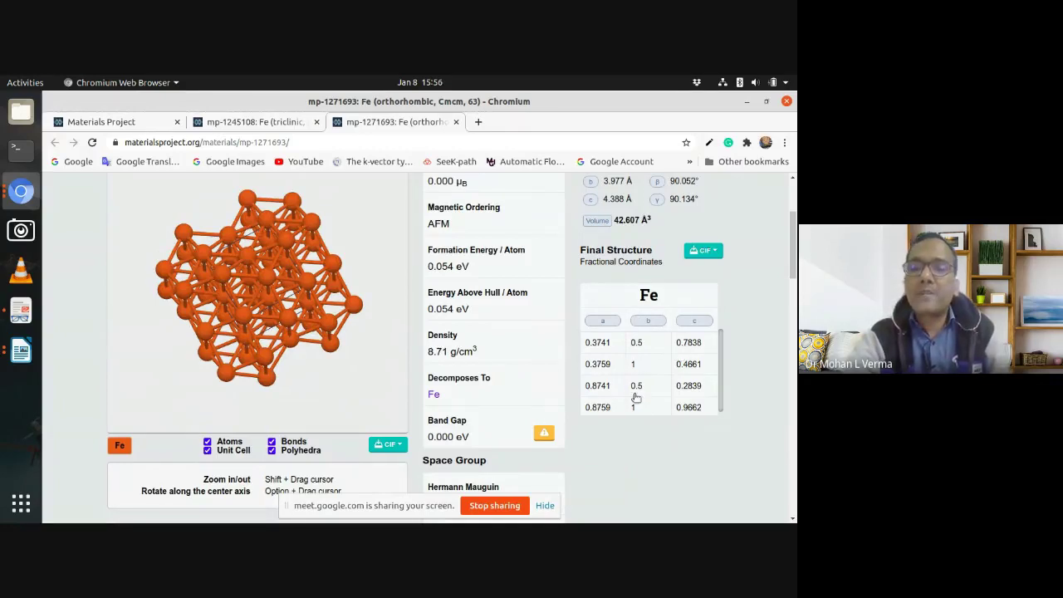
scroll(685, 279, "up", 3)
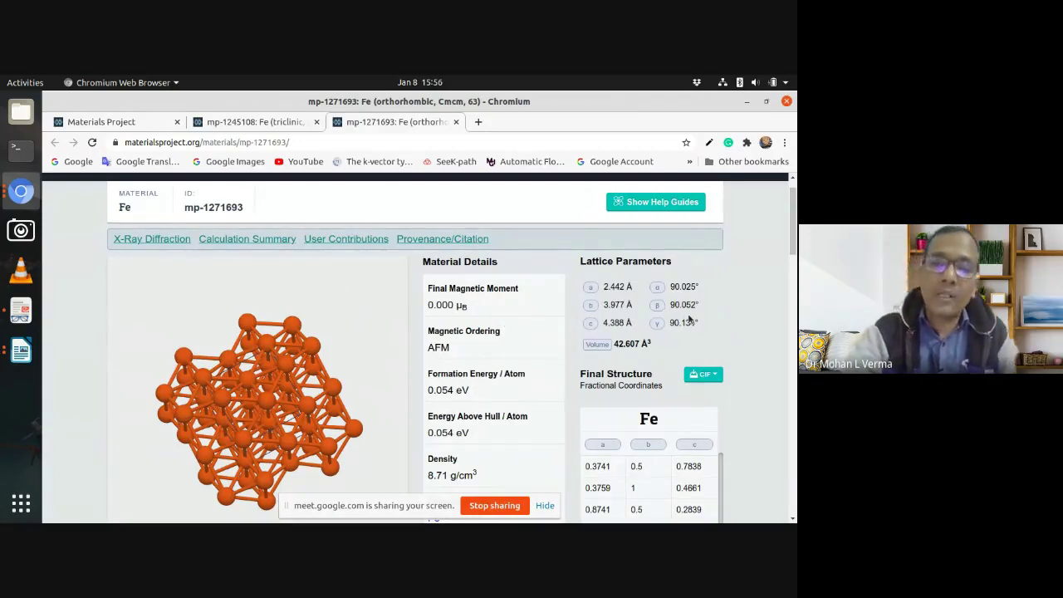
scroll(689, 319, "down", 3)
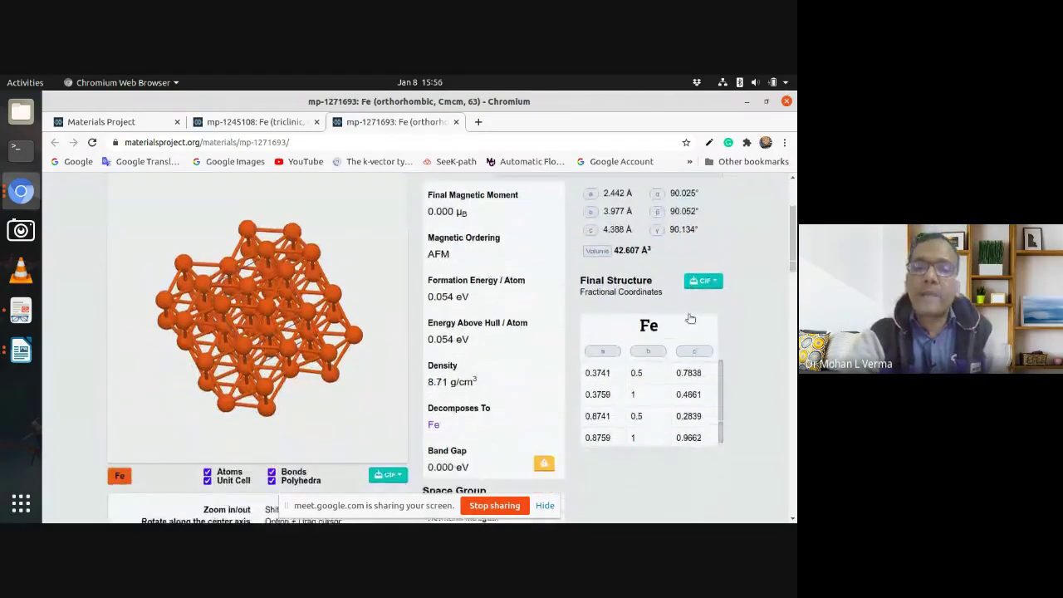
scroll(677, 332, "down", 1)
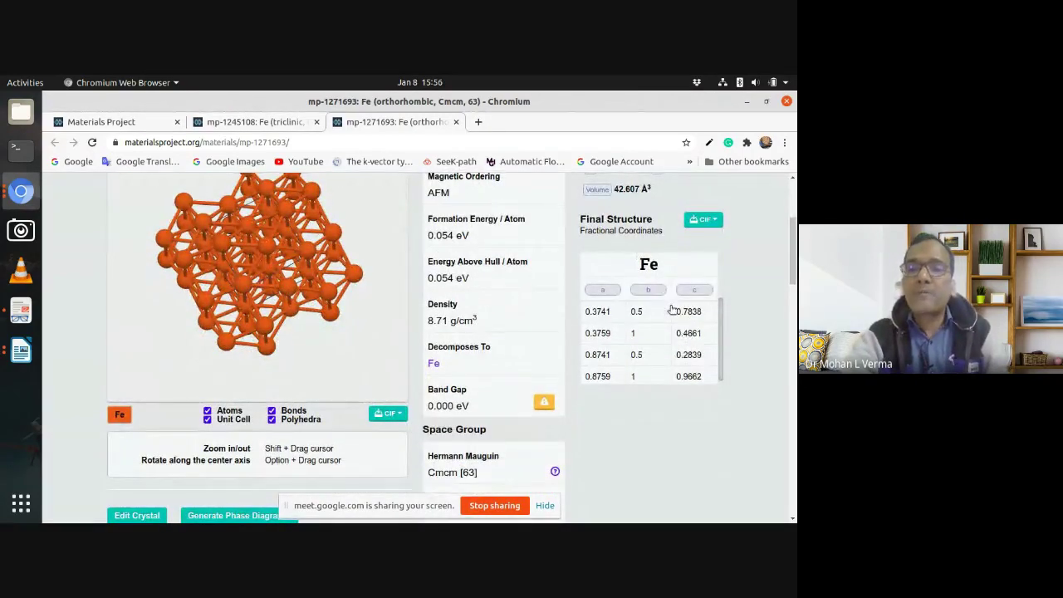
- Show the CIF download options for the Fe structure, close them, and enlarge the 3D model
left_click(388, 415)
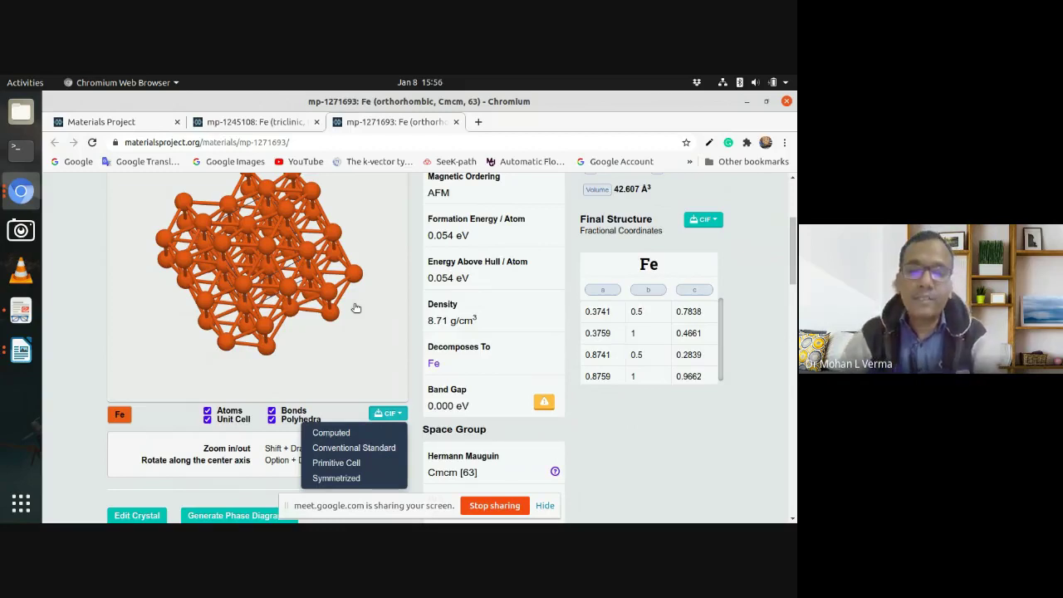
left_click_drag(360, 294, 353, 296)
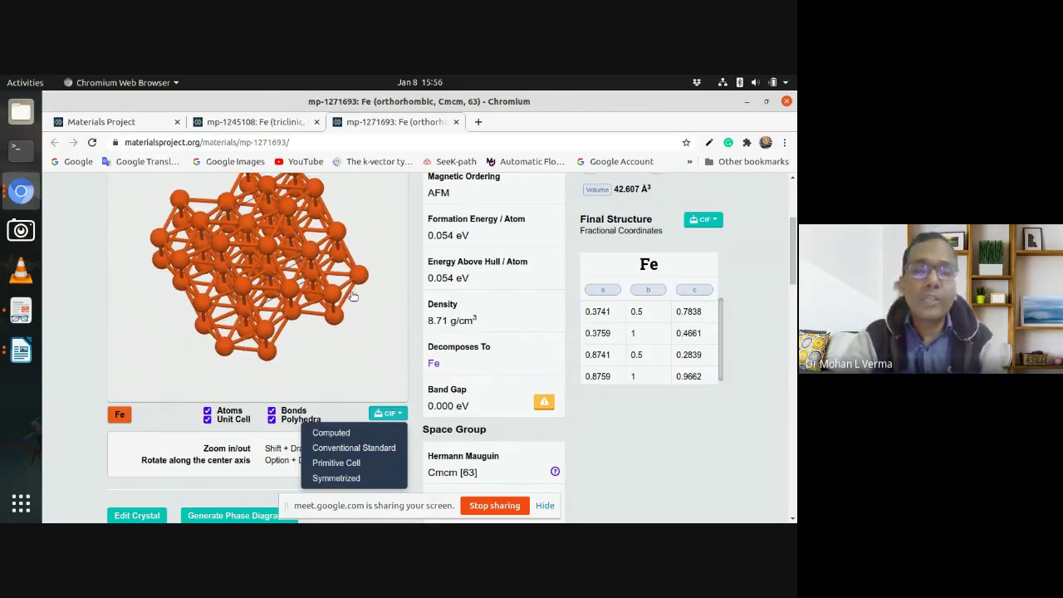
left_click(348, 350)
scroll(347, 350, "up", 3)
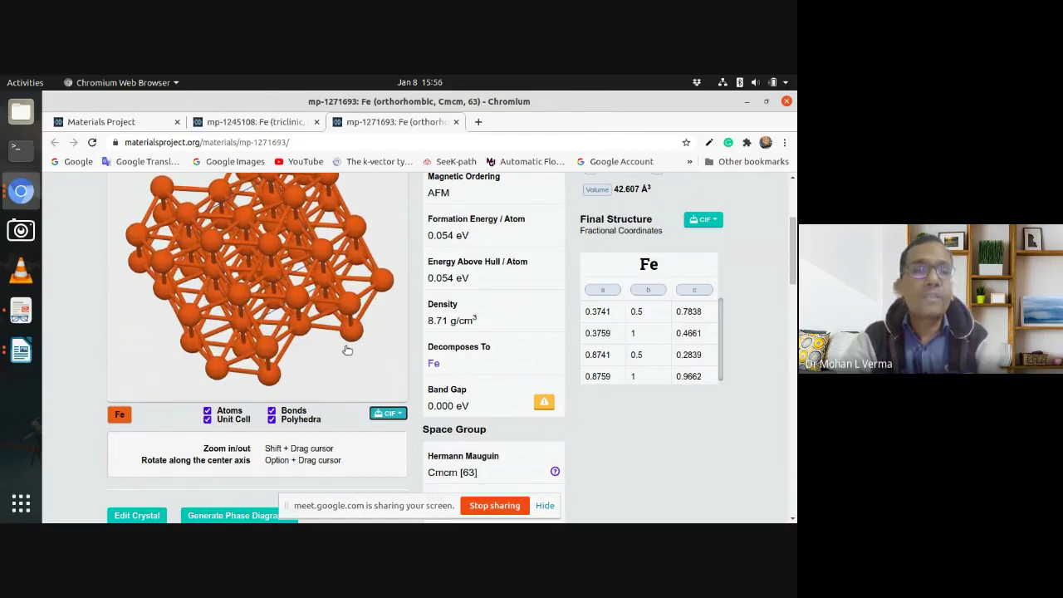
- Switch back to the Fe search results and return to the Materials Project start page
left_click(104, 122)
scroll(387, 283, "up", 5)
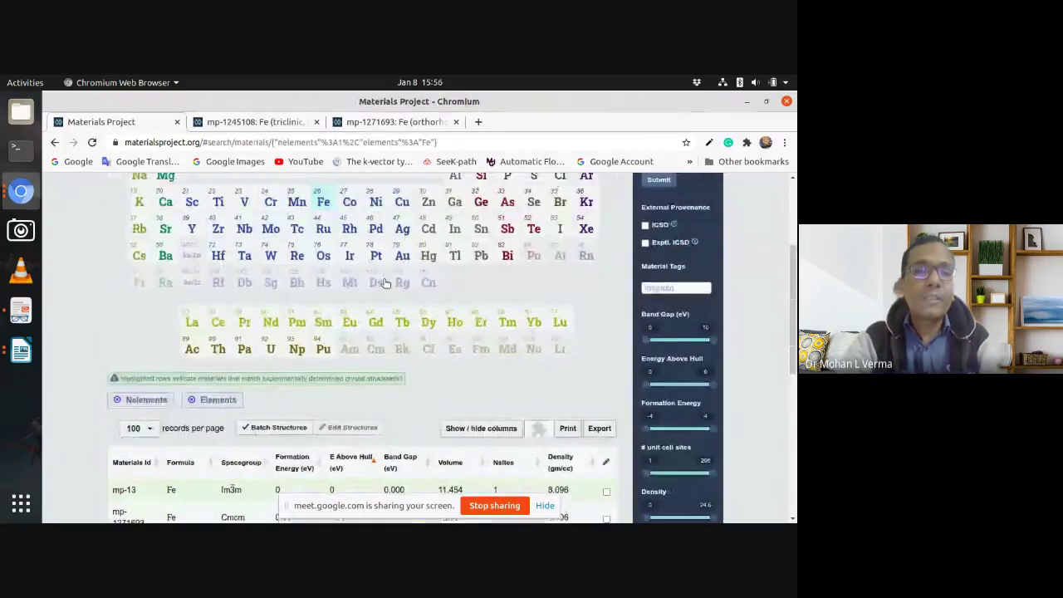
scroll(387, 283, "up", 2)
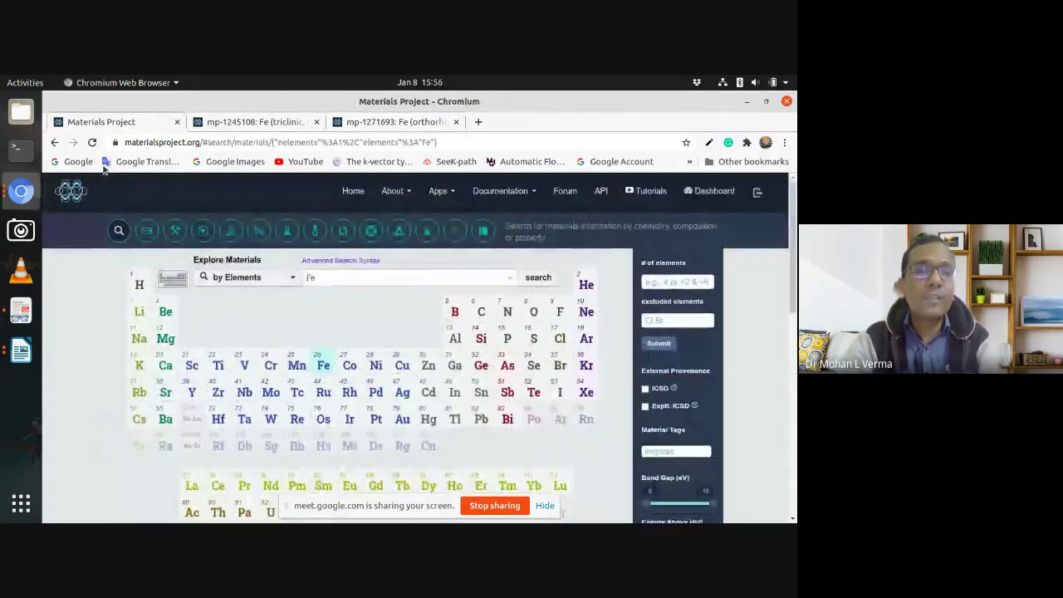
left_click(55, 142)
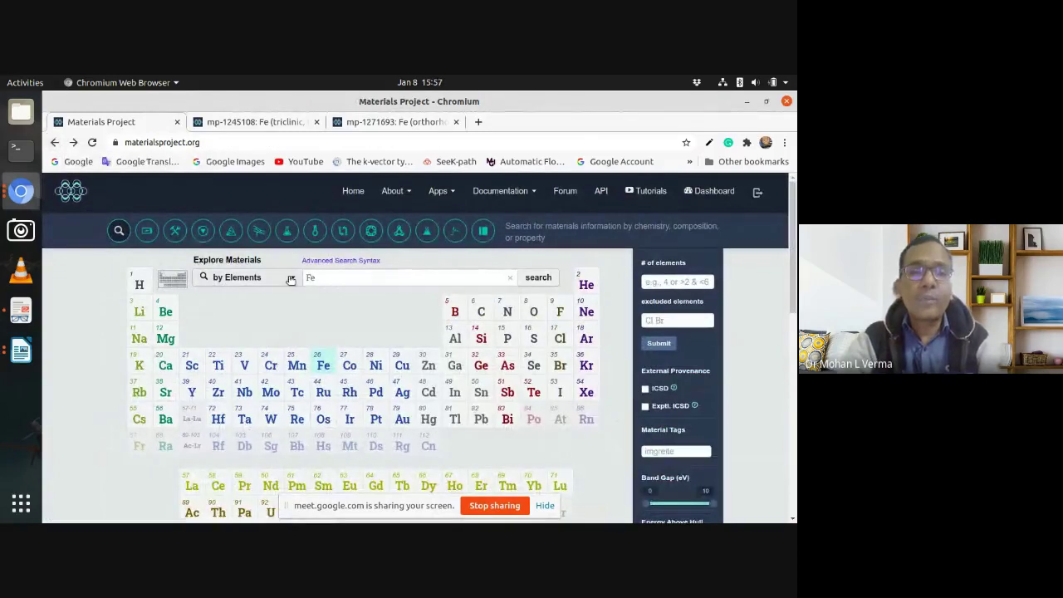
- Search materials by formula for LiFe2O3, picked from the Fe2O3 suggestions, and open the C2/m entry mp-1314324
left_click(292, 278)
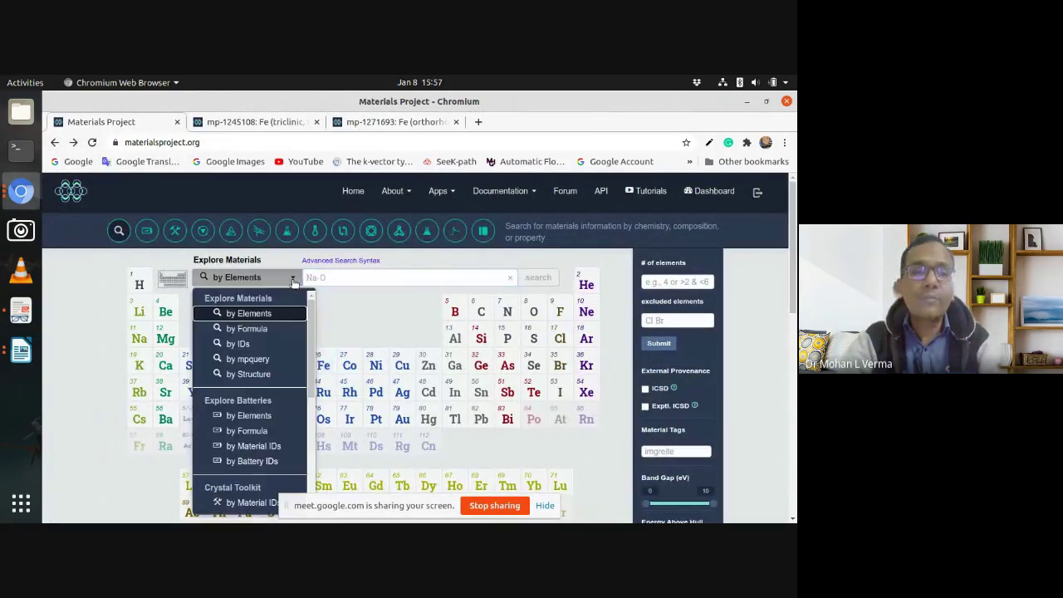
left_click(272, 331)
left_click(328, 280)
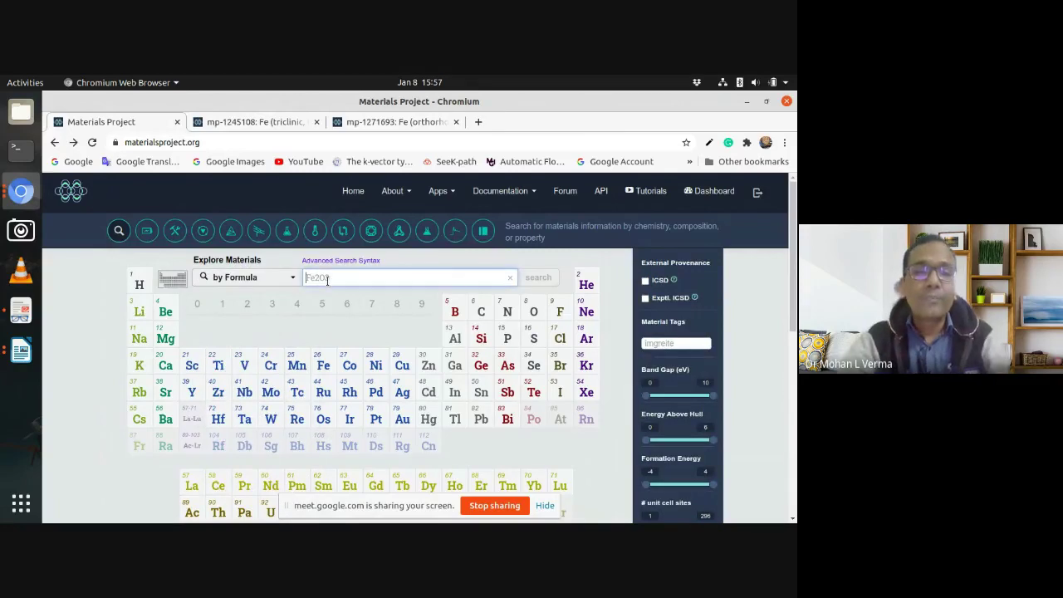
type("Fe2O3")
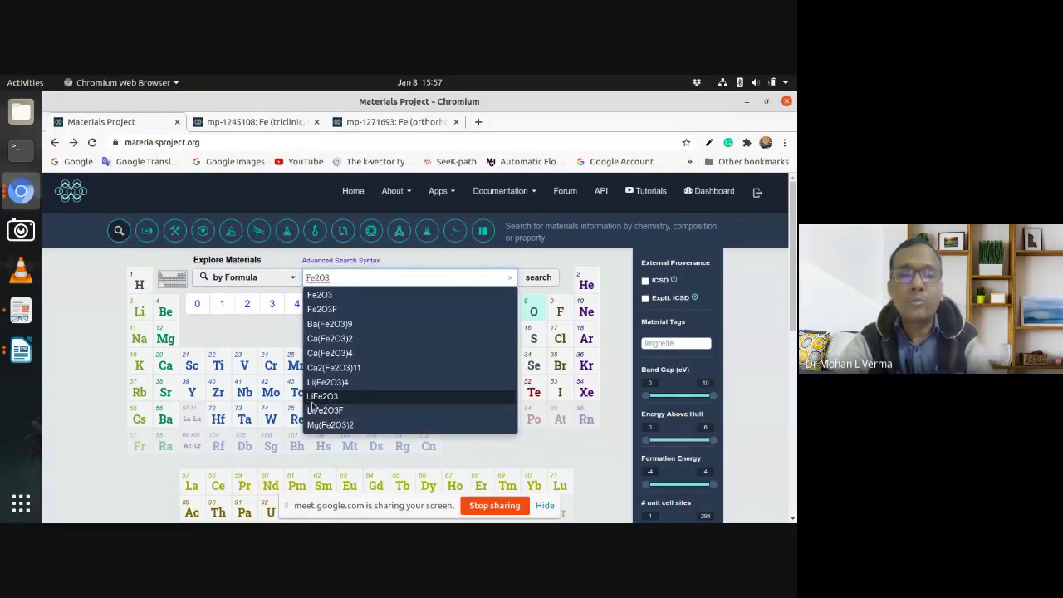
left_click(322, 396)
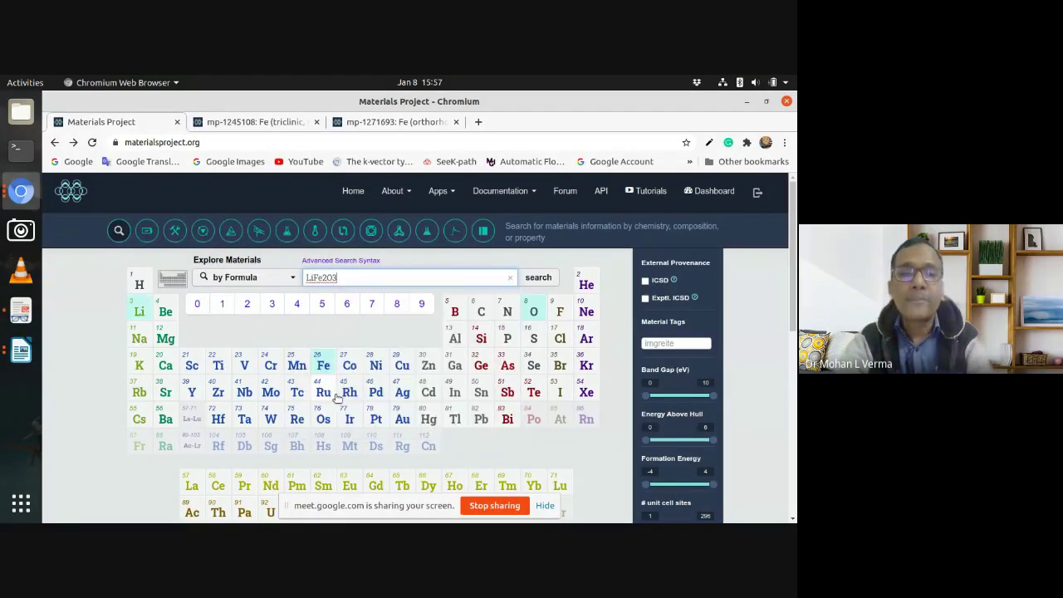
left_click(539, 278)
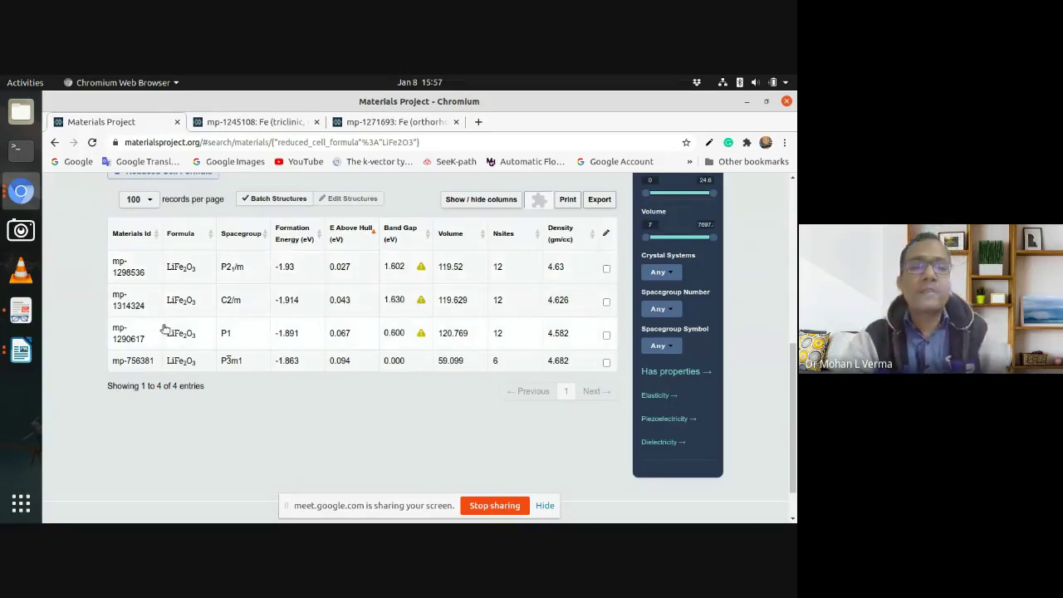
left_click(197, 304)
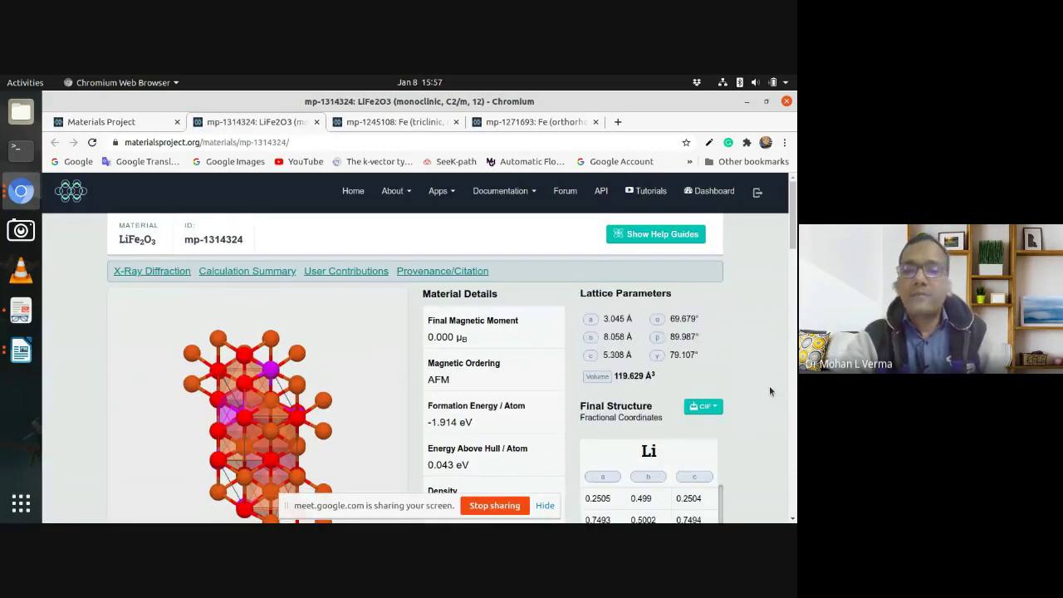
- Examine the LiFe2O3 entry's material details, space group, atomic coordinates, X-ray diffraction pattern and calculation summary
scroll(769, 386, "down", 1)
scroll(769, 387, "down", 3)
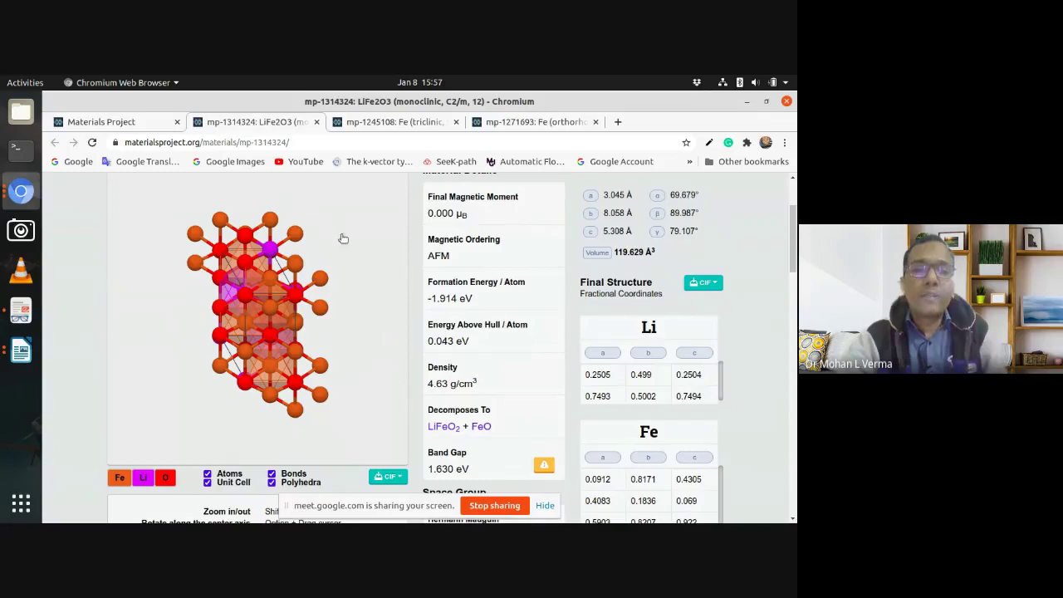
scroll(558, 341, "down", 2)
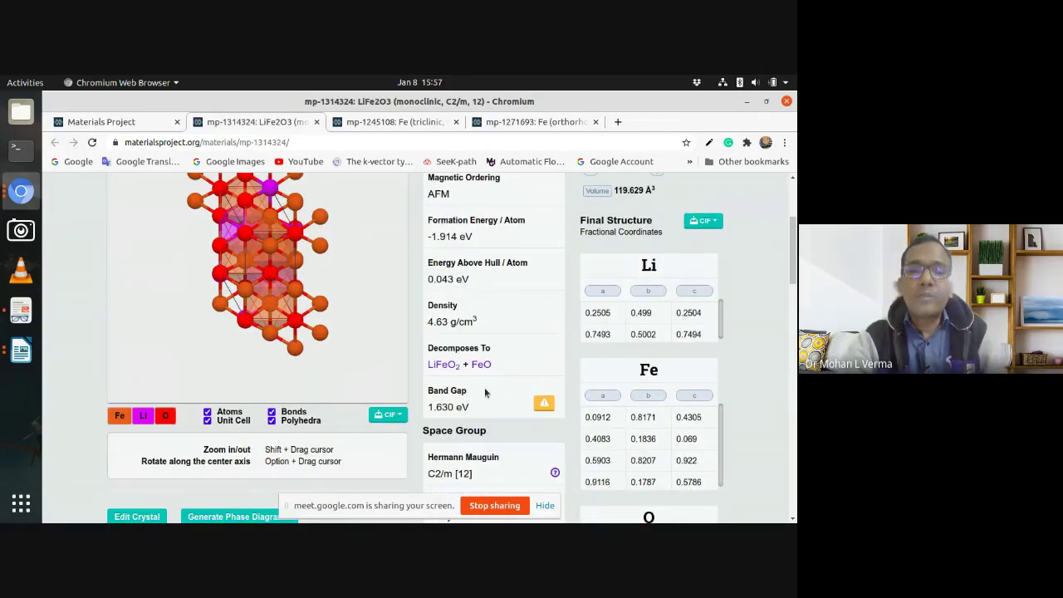
scroll(475, 393, "down", 5)
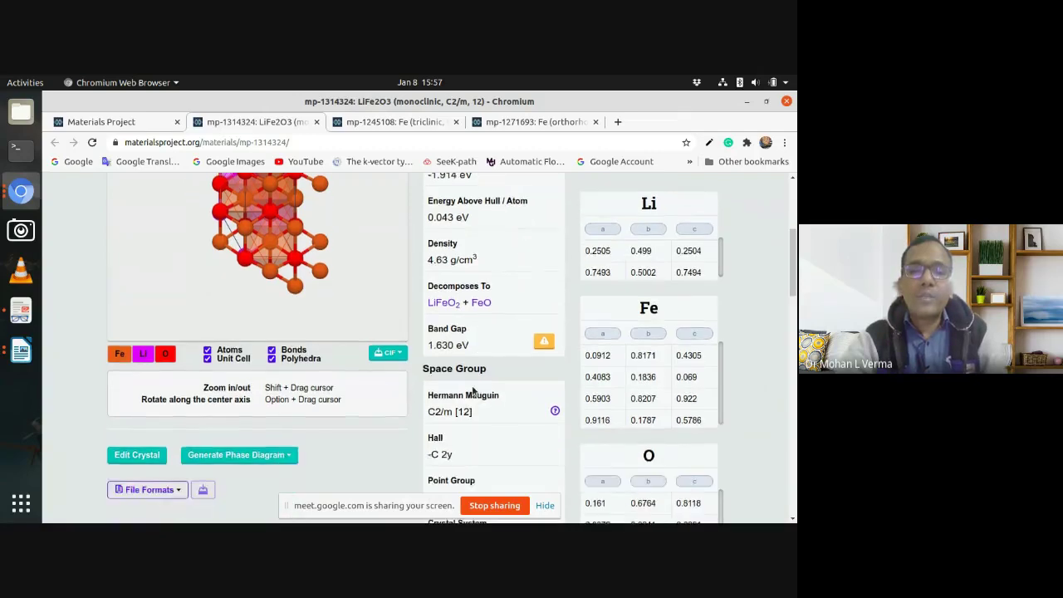
scroll(477, 388, "down", 2)
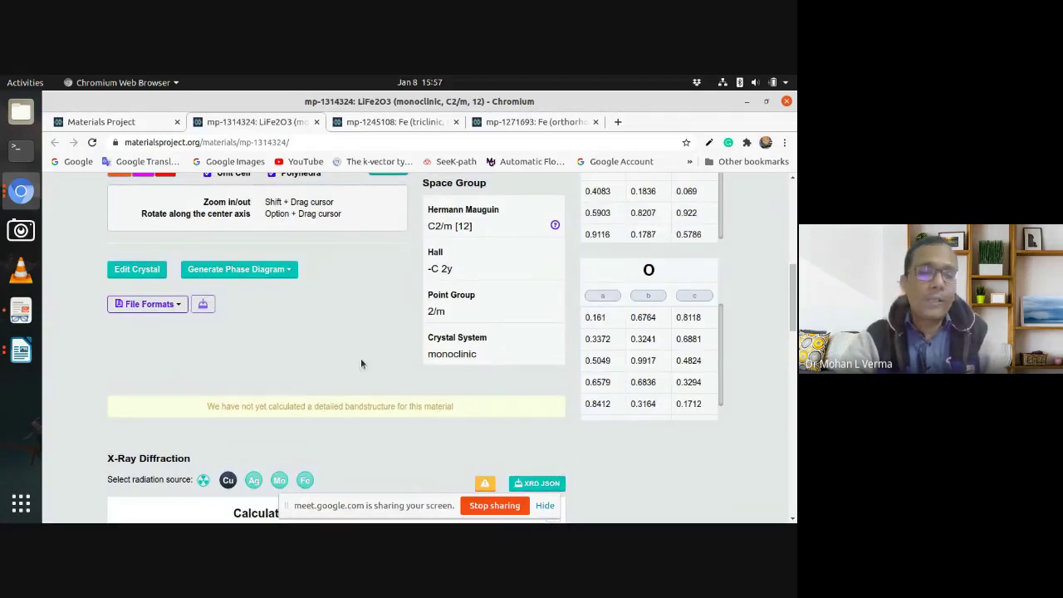
scroll(360, 364, "down", 5)
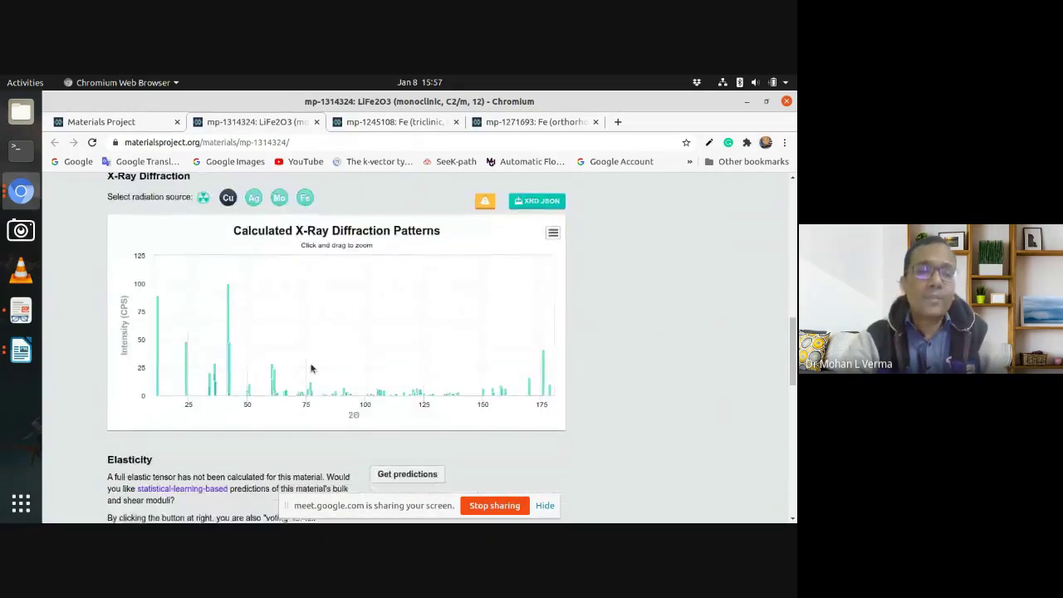
scroll(312, 369, "down", 5)
scroll(299, 309, "down", 1)
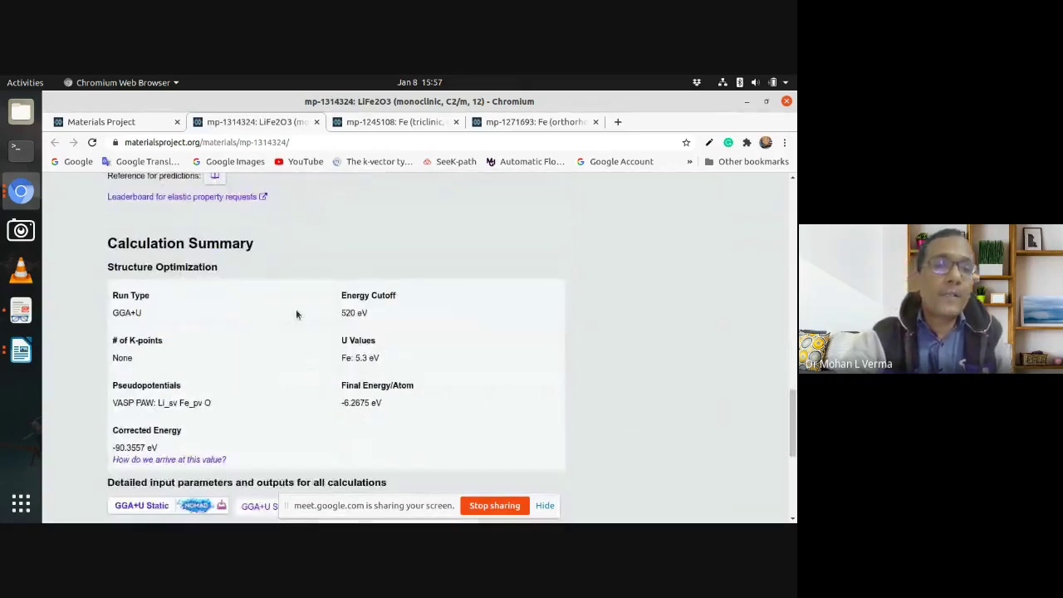
scroll(296, 314, "down", 1)
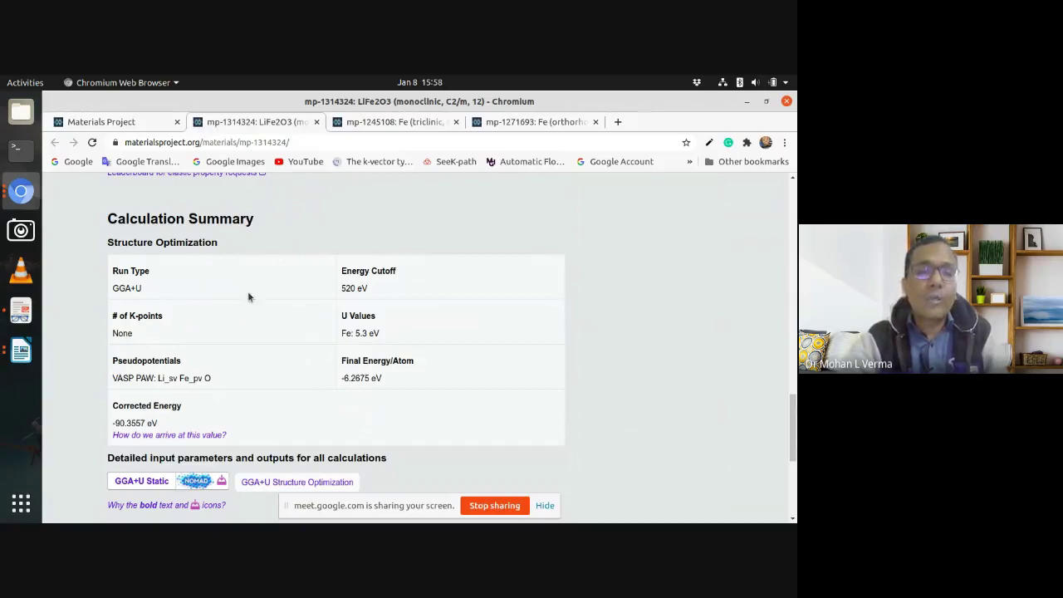
scroll(289, 358, "down", 1)
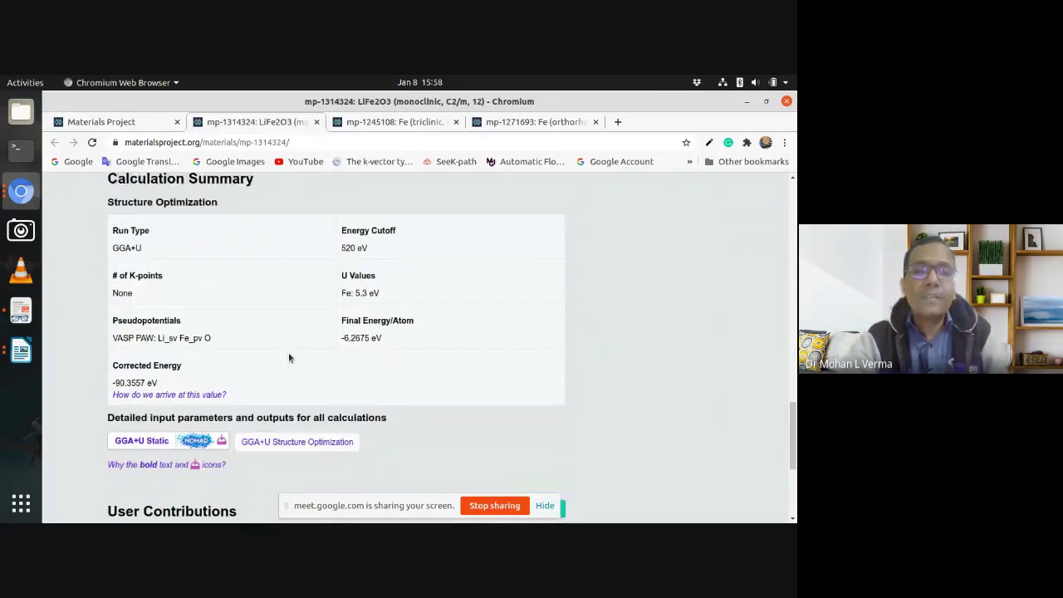
- Return to the LiFe2O3 crystal structure and rotate it to inspect the atomic layers from several angles
scroll(289, 357, "up", 5)
scroll(288, 352, "up", 10)
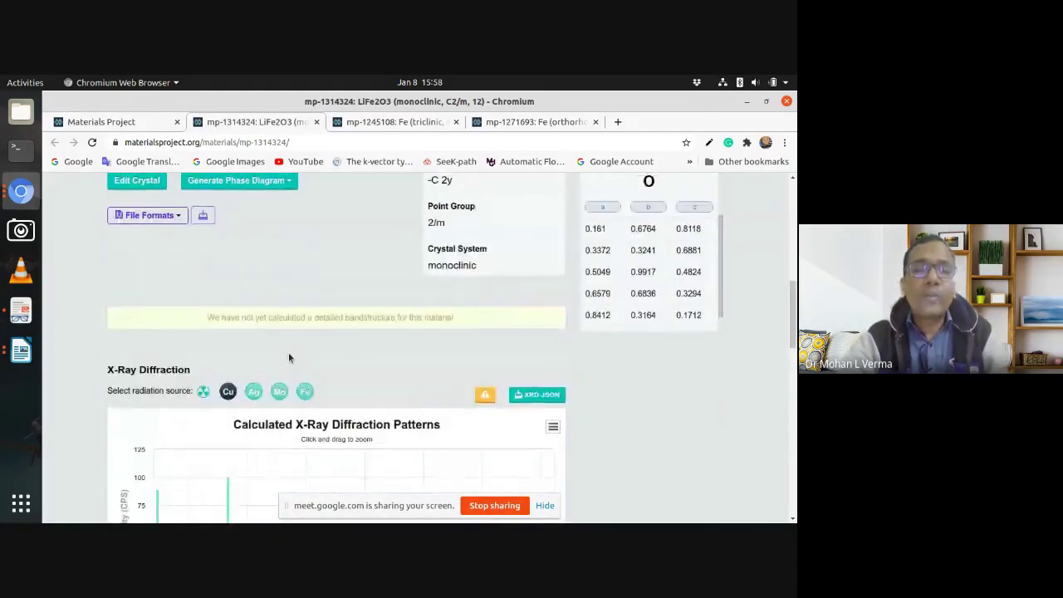
scroll(288, 352, "up", 4)
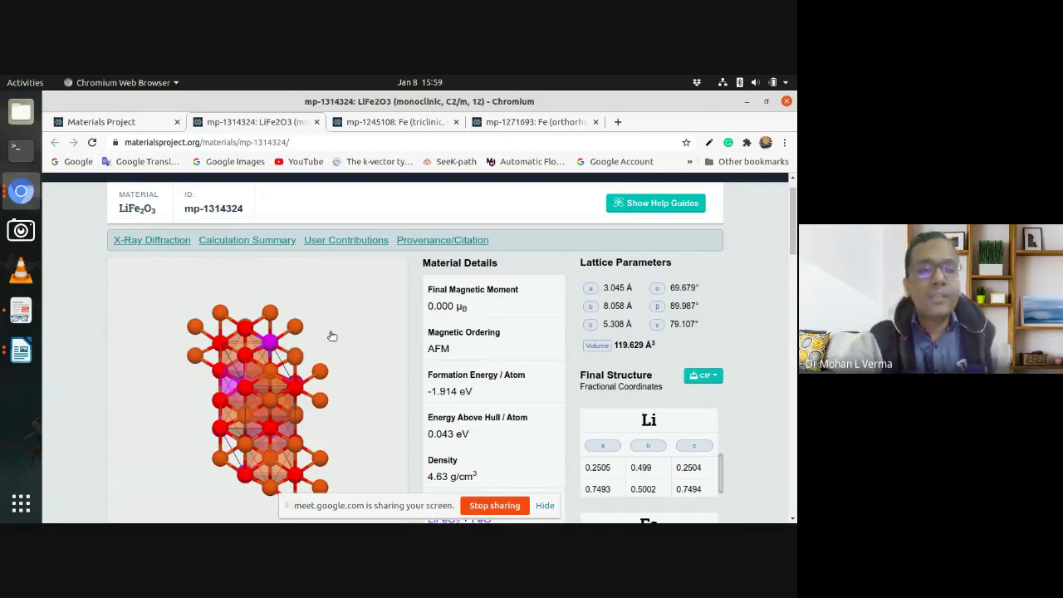
left_click_drag(335, 325, 333, 390)
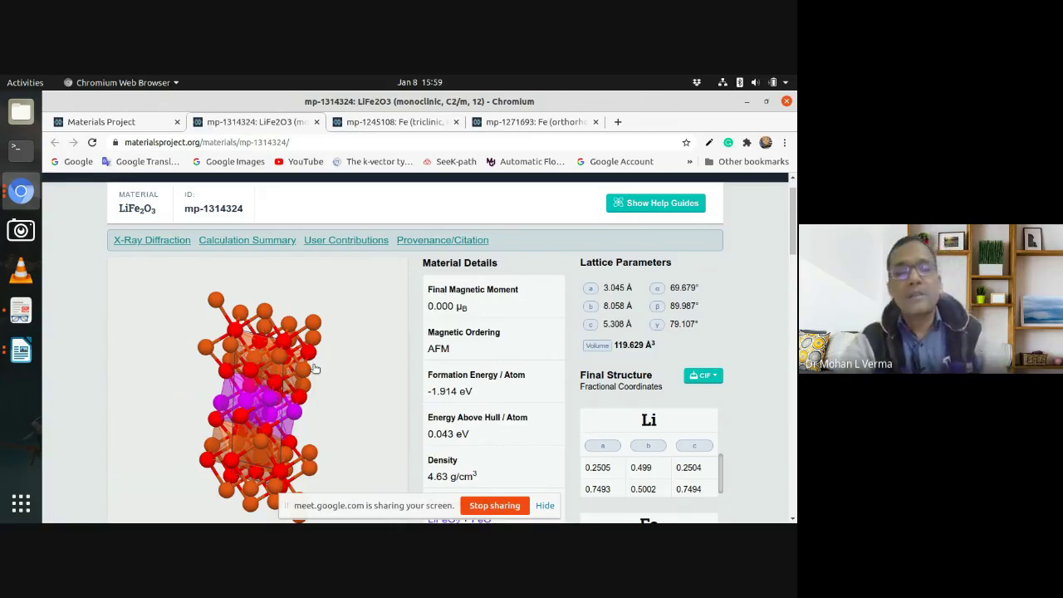
left_click_drag(340, 308, 247, 312)
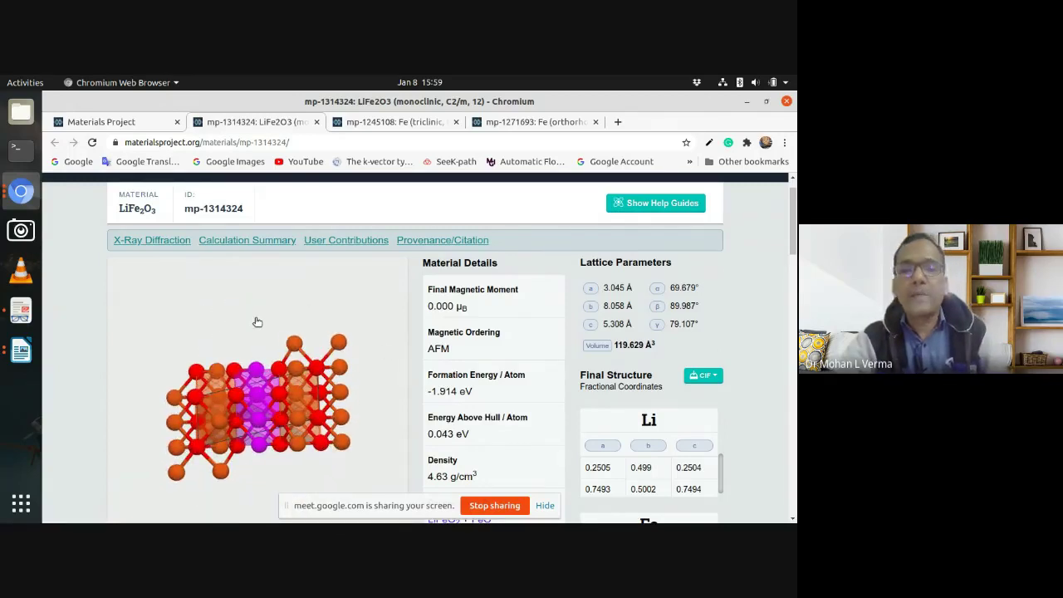
- Review the LiFe2O3 page once more from the space group data down to the user contributions, ending back at the structure
scroll(495, 365, "down", 6)
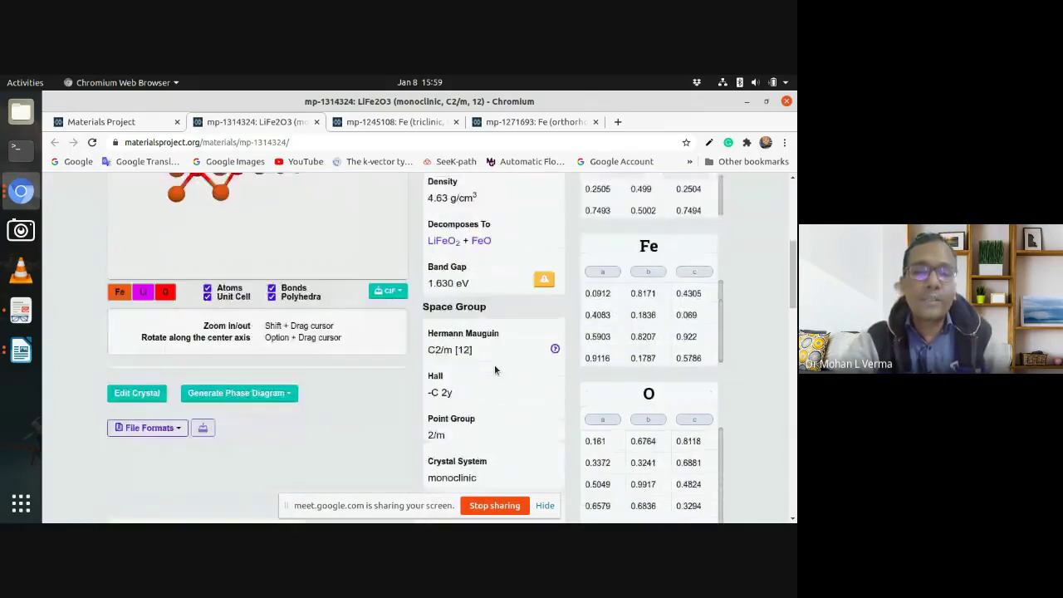
scroll(435, 365, "down", 5)
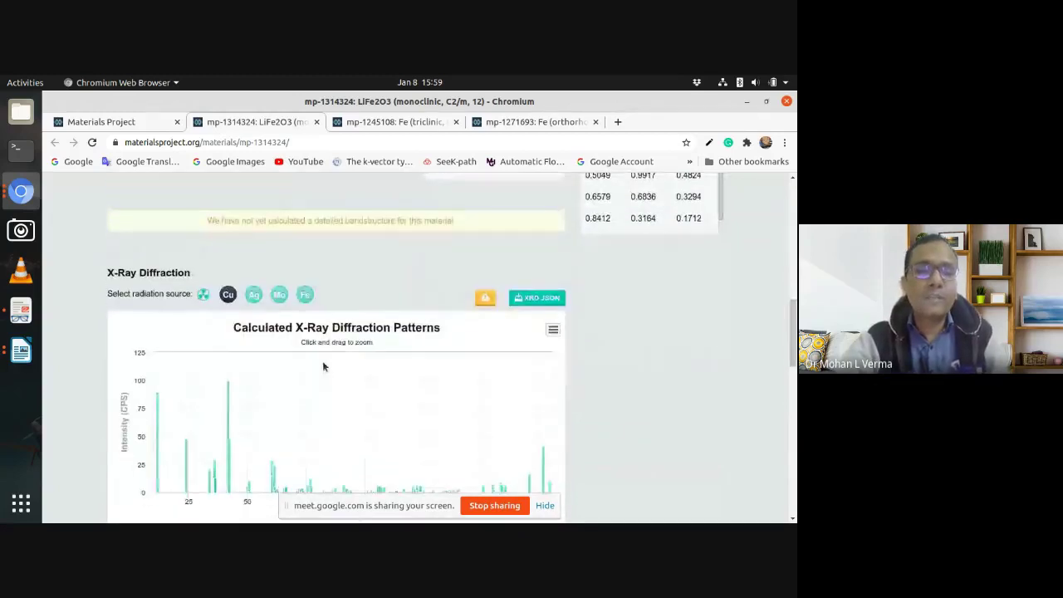
scroll(324, 367, "down", 6)
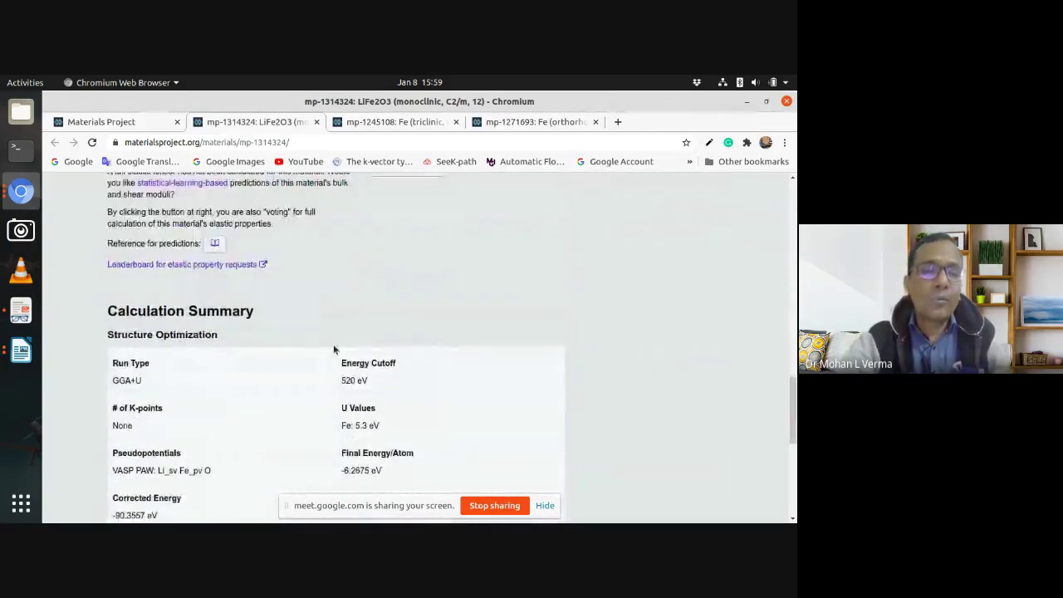
scroll(333, 344, "down", 4)
scroll(367, 333, "up", 6)
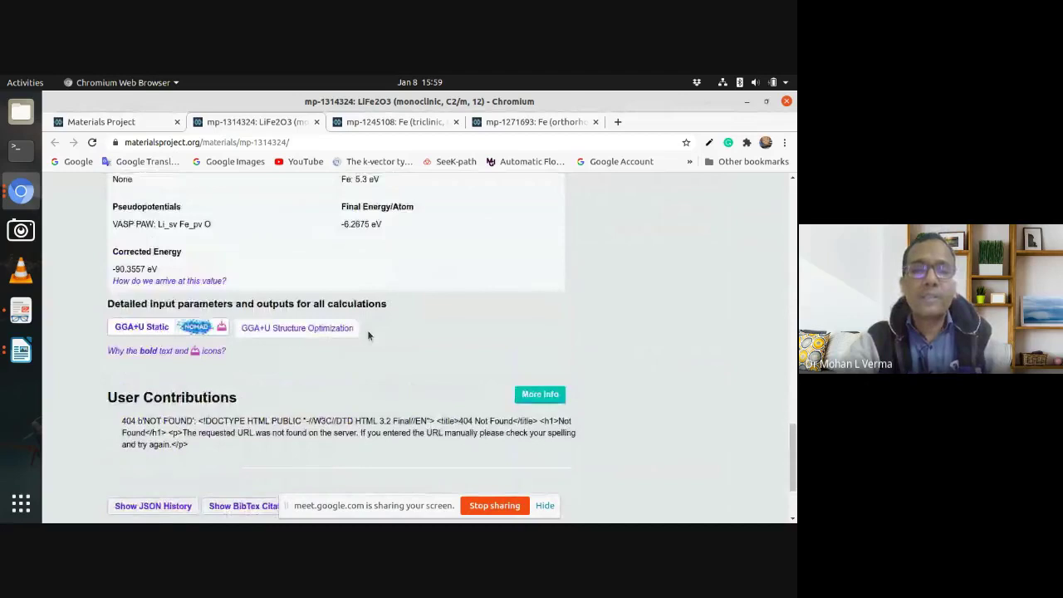
scroll(369, 335, "up", 8)
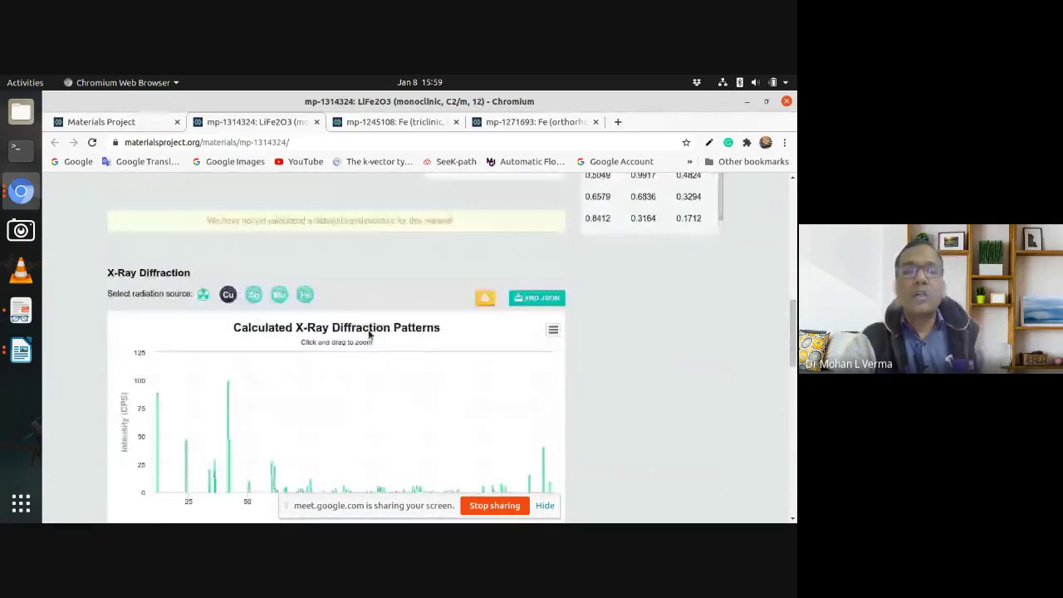
scroll(368, 335, "up", 6)
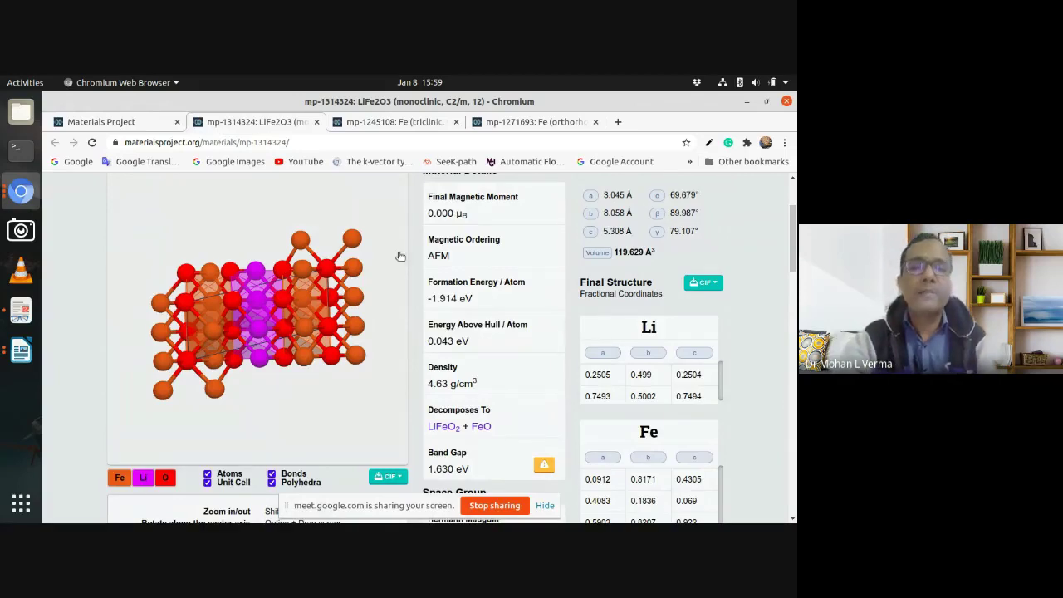
- Download the LiFe2O3 structure as a Primitive Cell CIF and save LiFe2O3_mp-1314324_primitive.cif in the DFT_battery folder
scroll(399, 296, "down", 2)
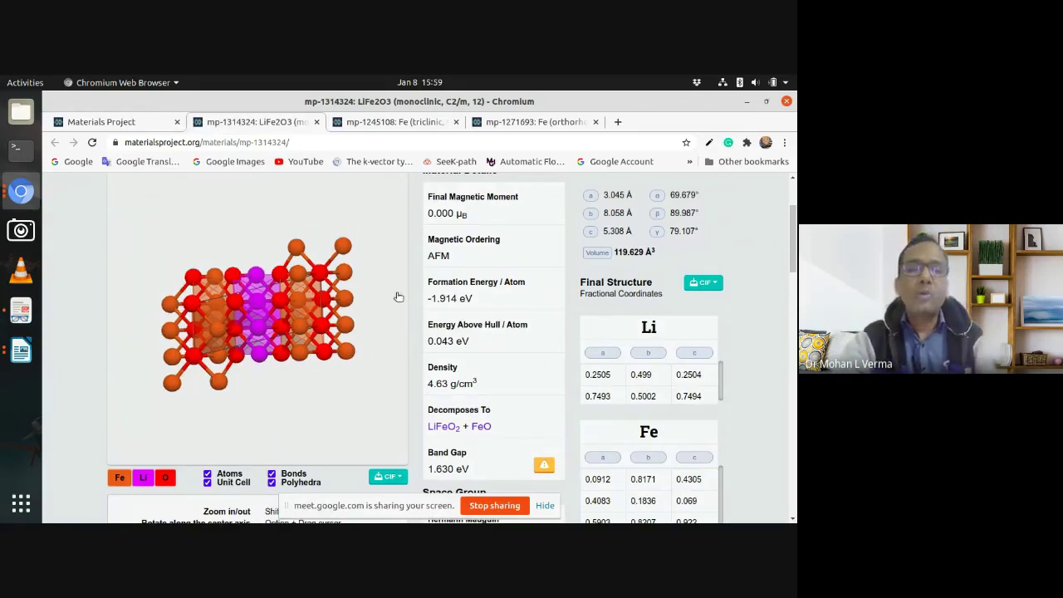
left_click(395, 485)
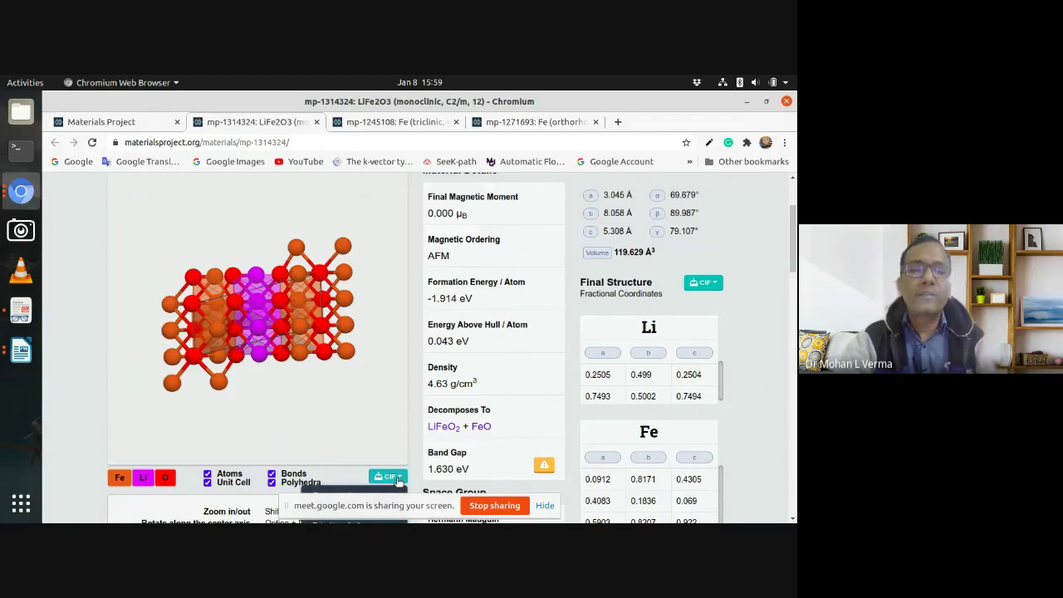
scroll(515, 411, "down", 1)
scroll(520, 411, "down", 2)
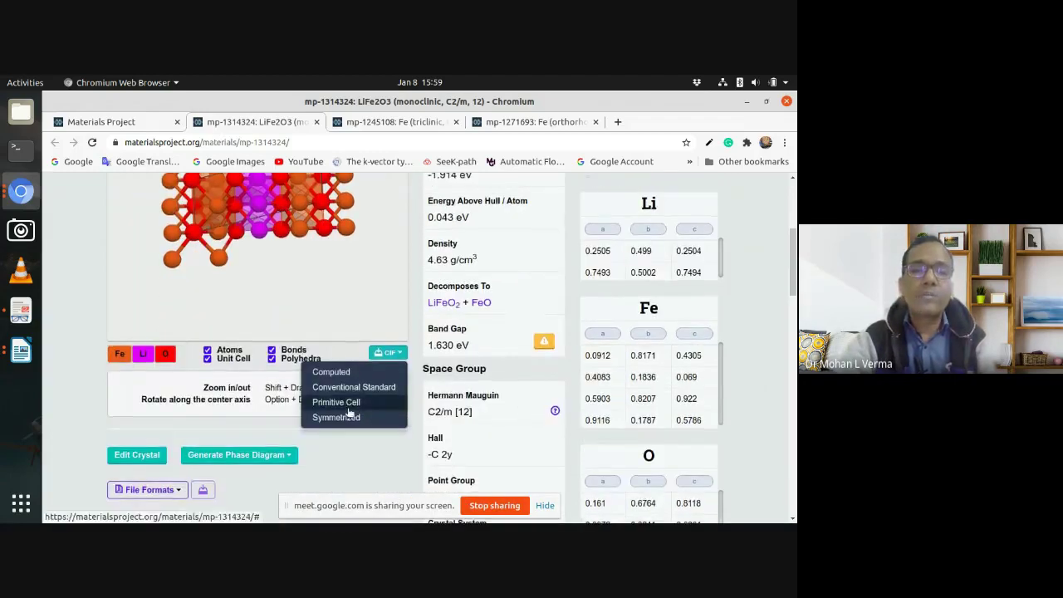
left_click(347, 402)
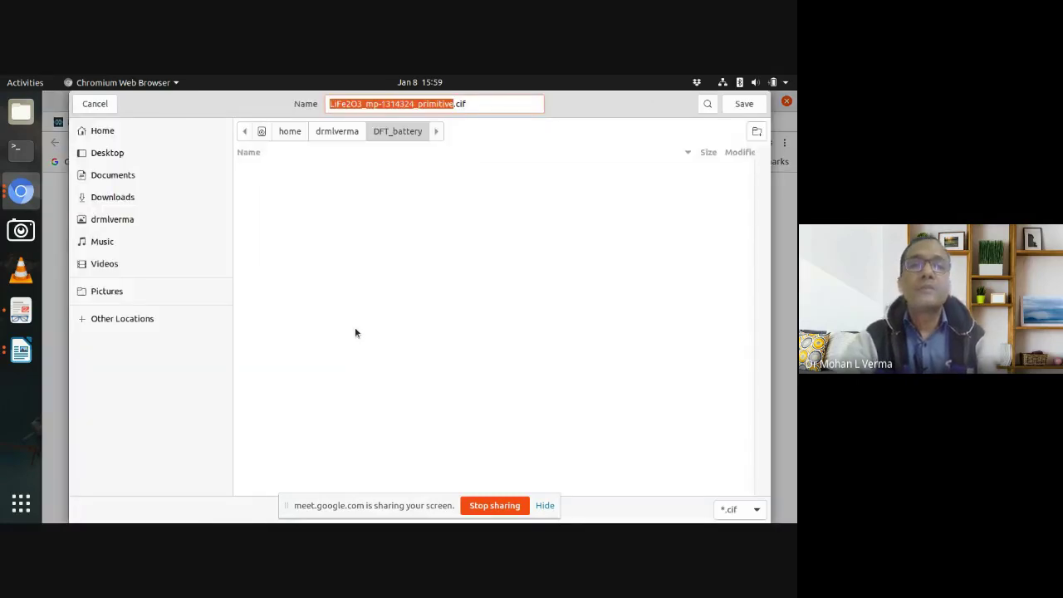
left_click(744, 105)
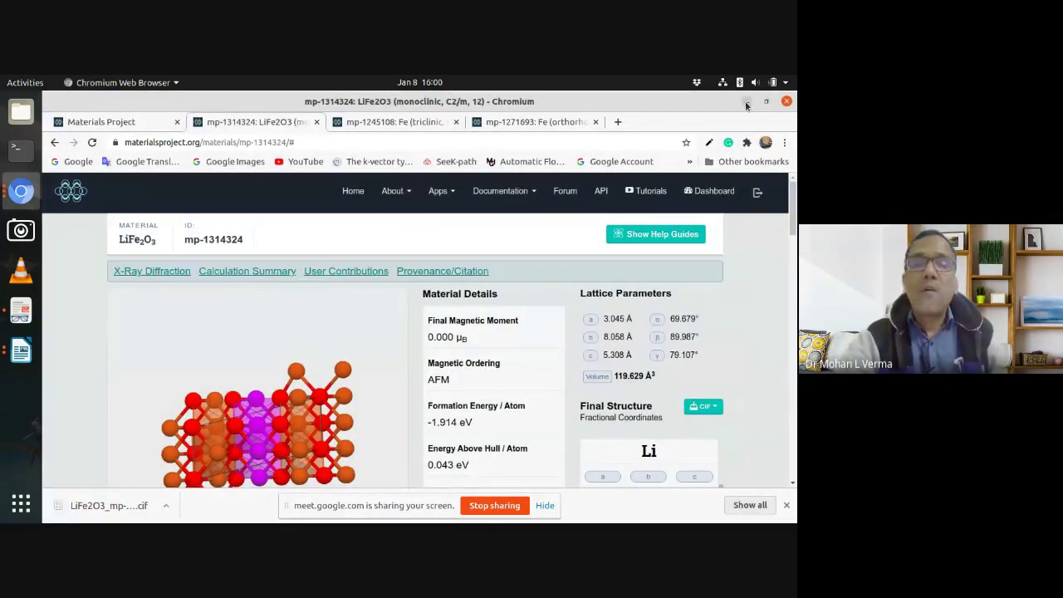
- Switch to the file manager, open the DFT_battery folder from Home and start a terminal in it
left_click(21, 191)
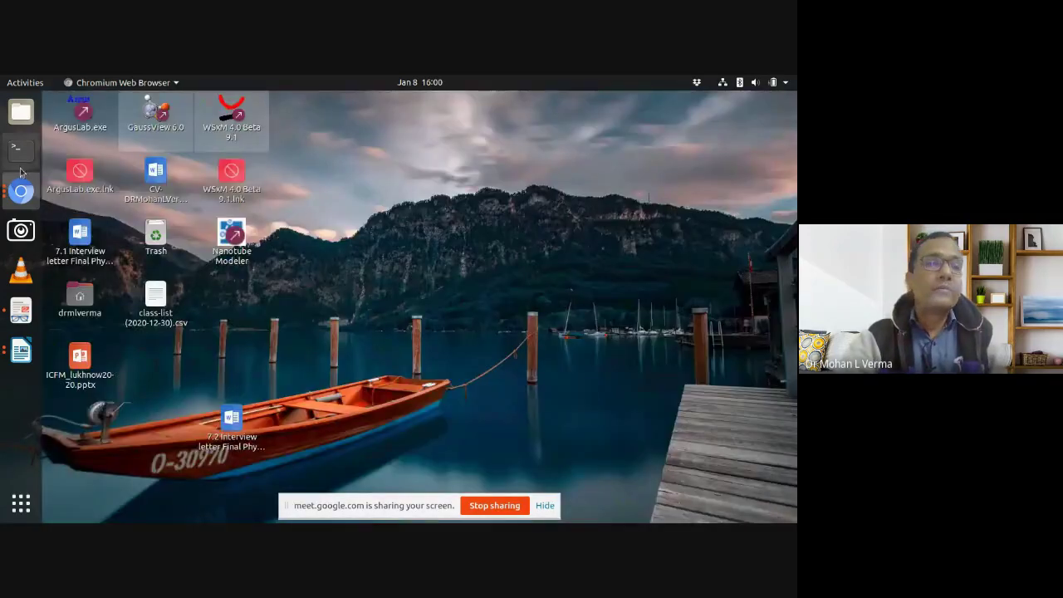
left_click(21, 112)
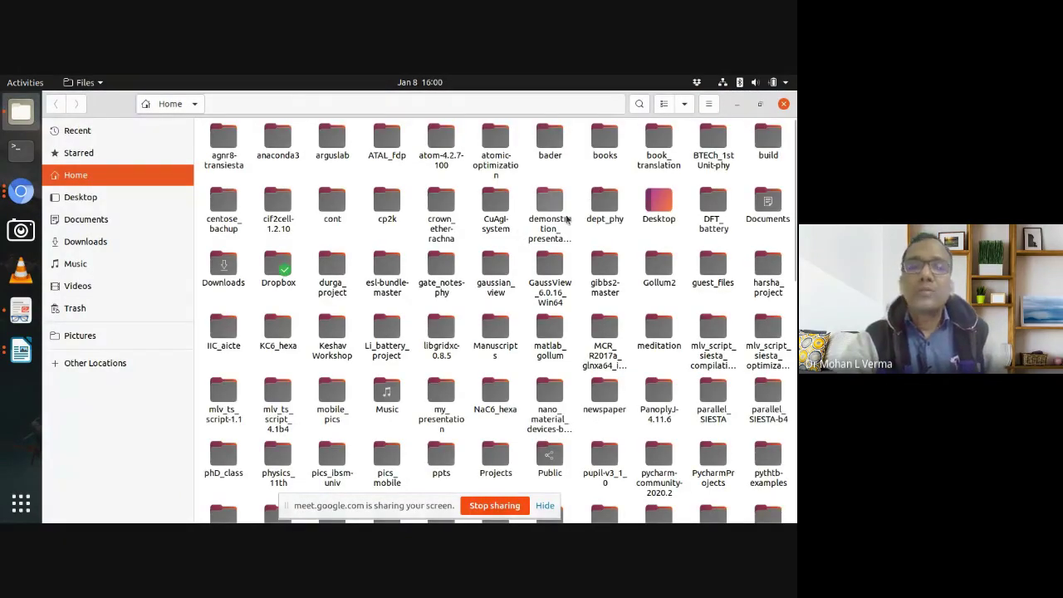
double_click(710, 212)
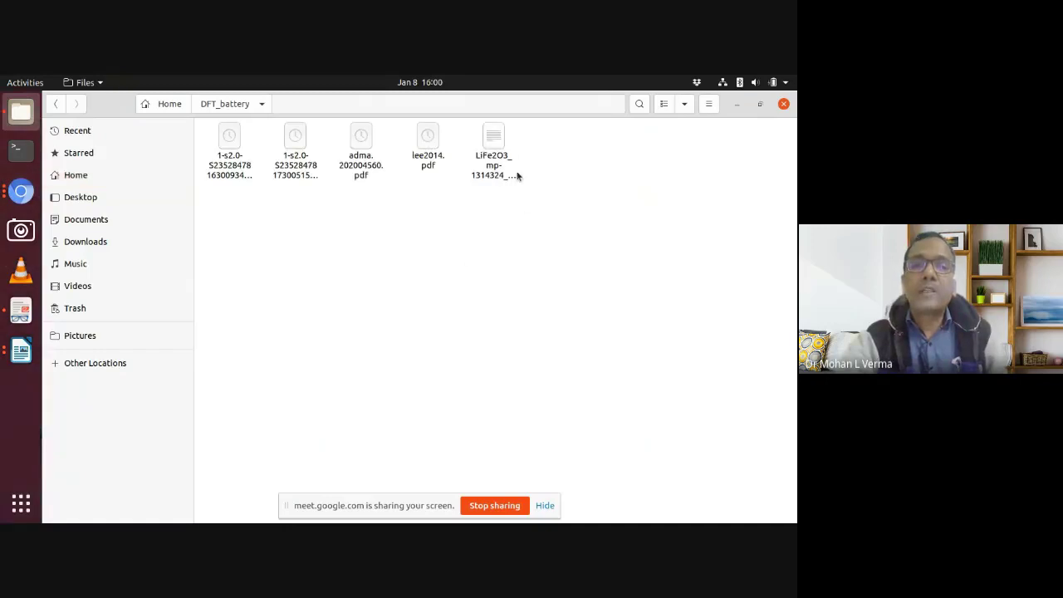
right_click(449, 262)
left_click(495, 348)
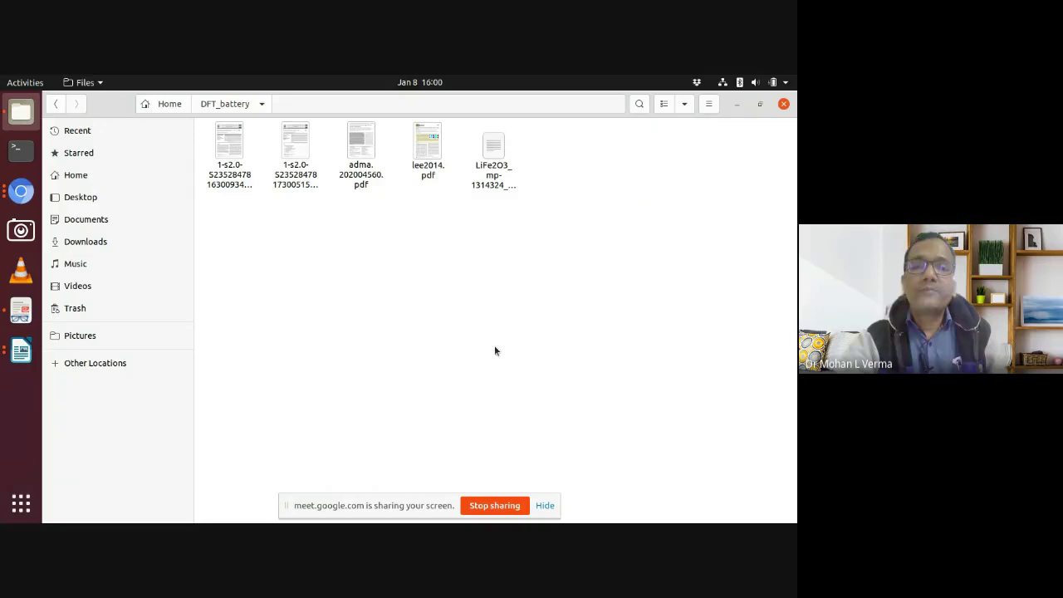
- Clear the terminal, move its window below the folder's file icons and list the DFT_battery contents with ls
type("ls")
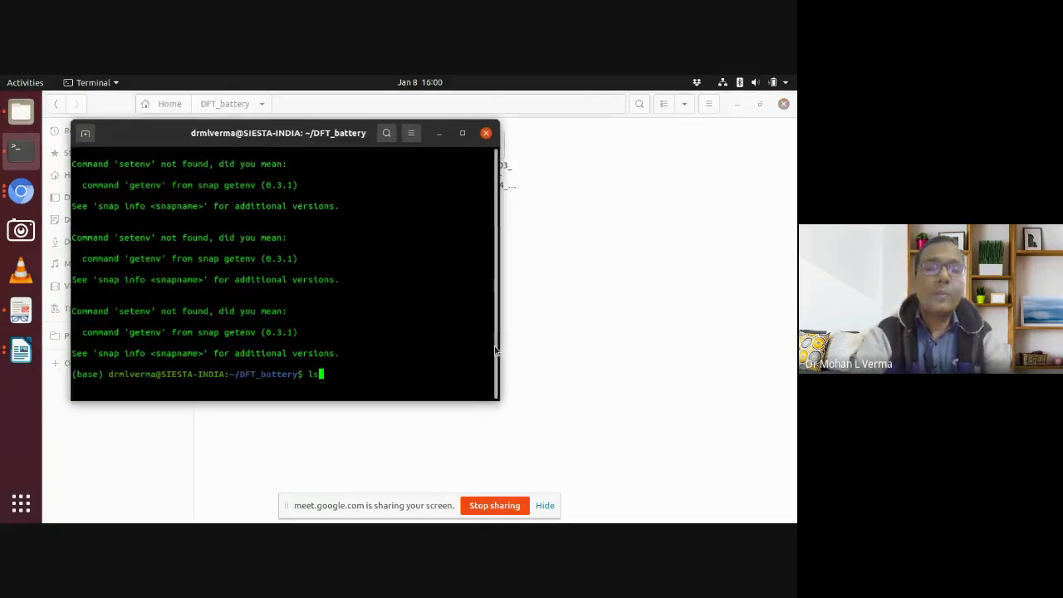
key("Return")
type("clear")
key("Return")
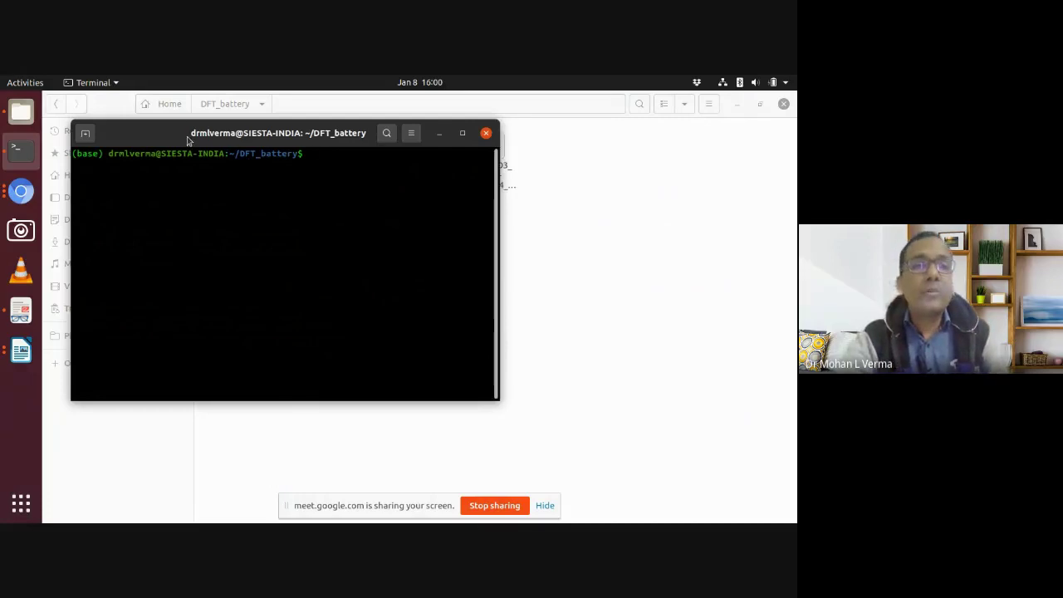
left_click_drag(169, 131, 294, 177)
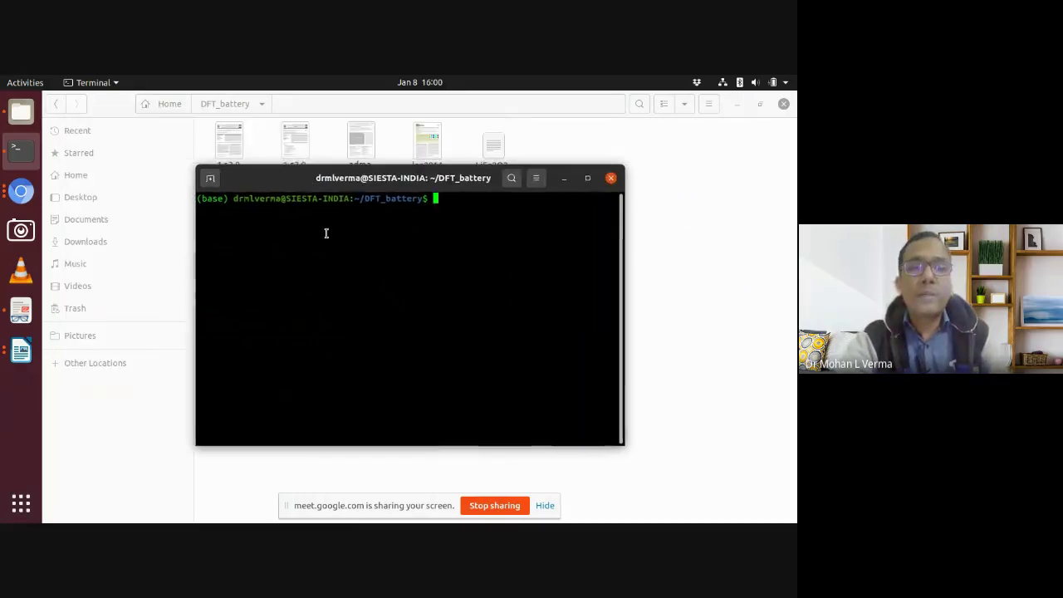
type("ls")
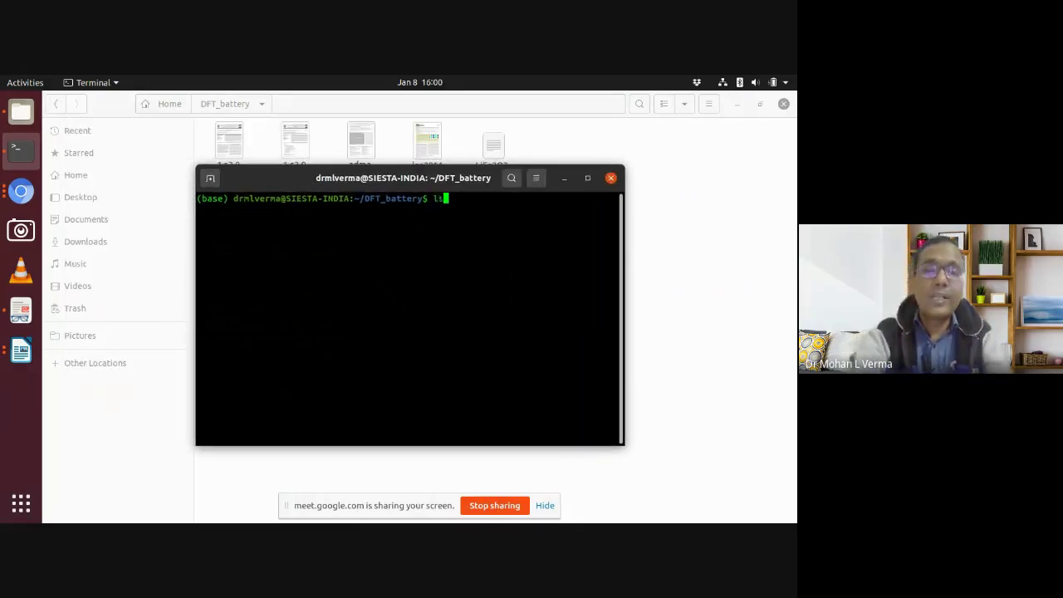
key("Return")
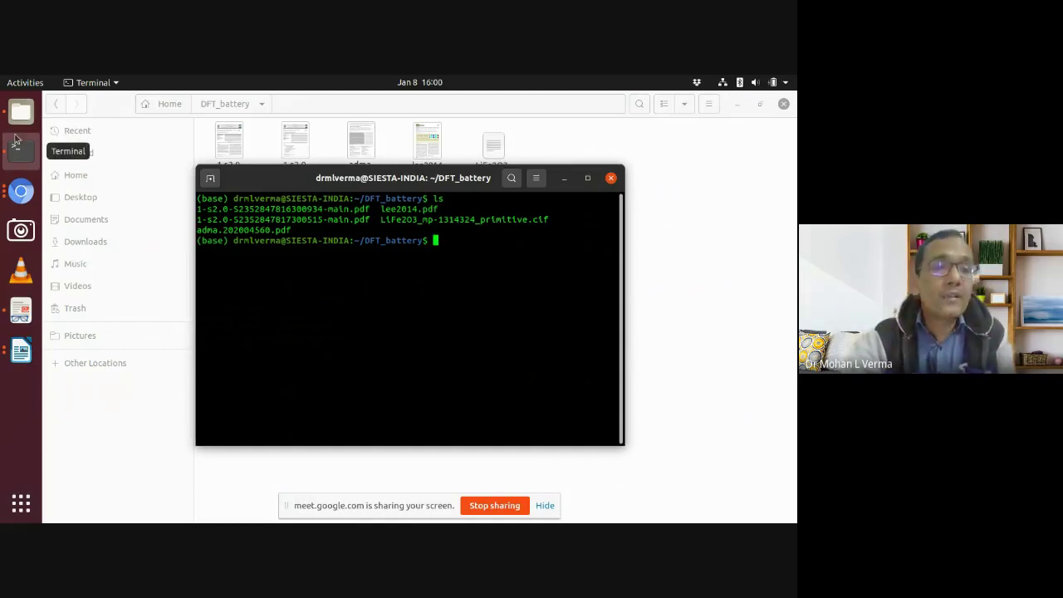
- Switch back to the Chromium browser and search Google for cif2cell in a new tab
left_click(19, 192)
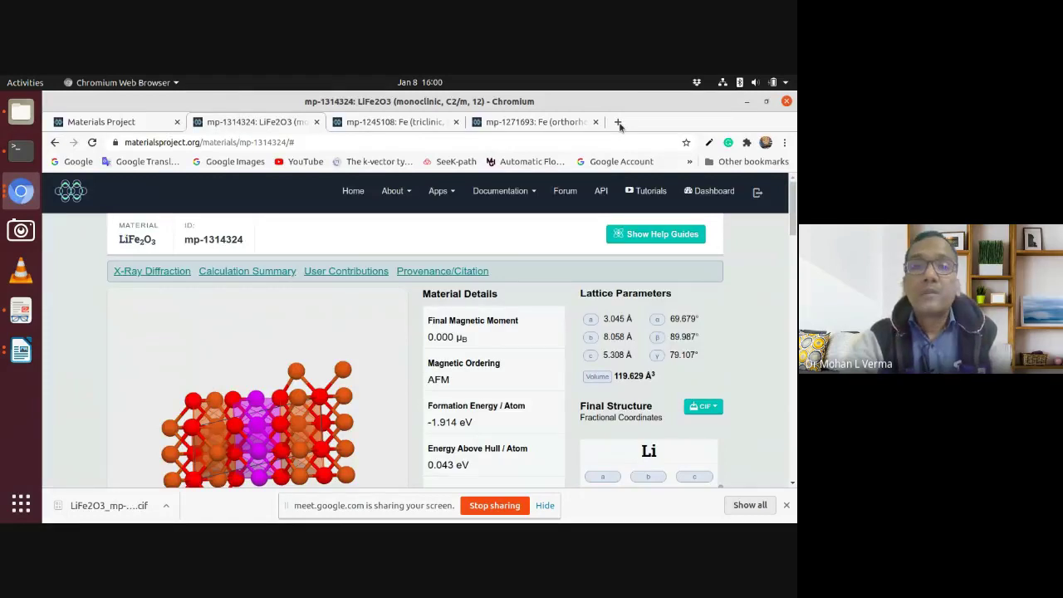
left_click(618, 122)
left_click(374, 359)
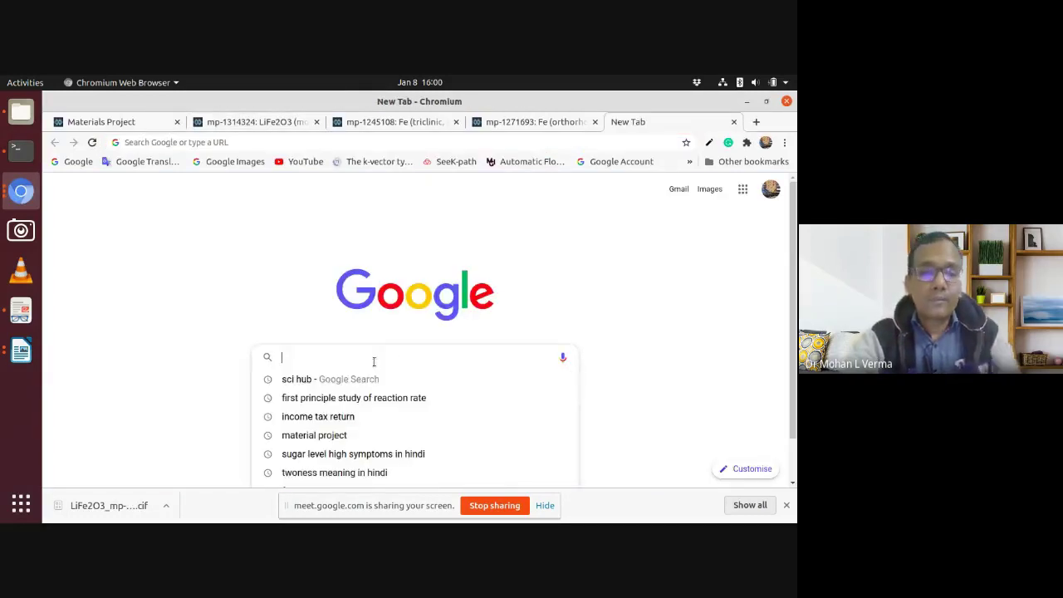
type("cif2")
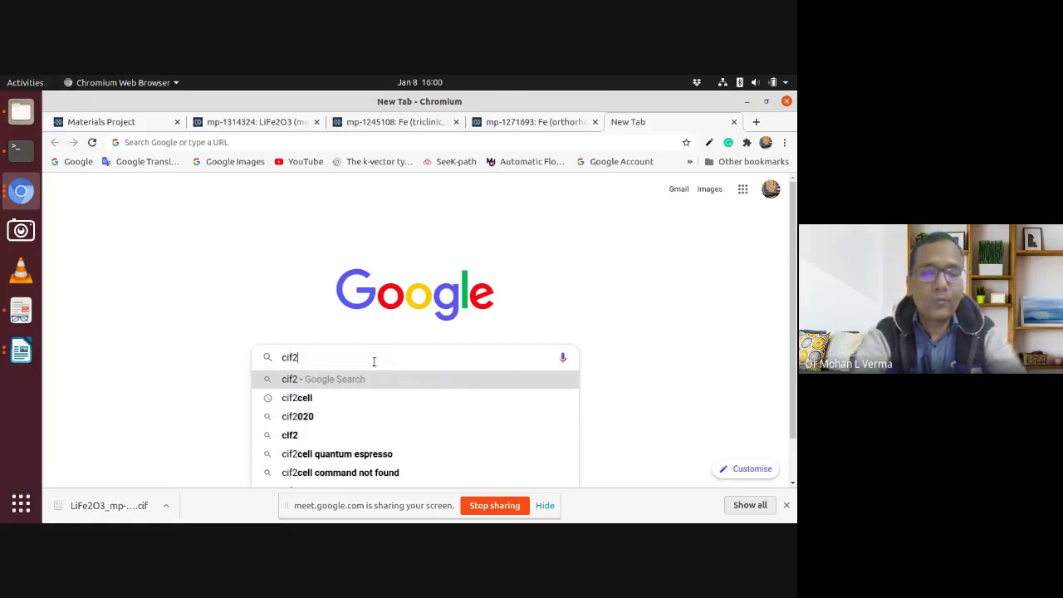
type("cell")
key("Return")
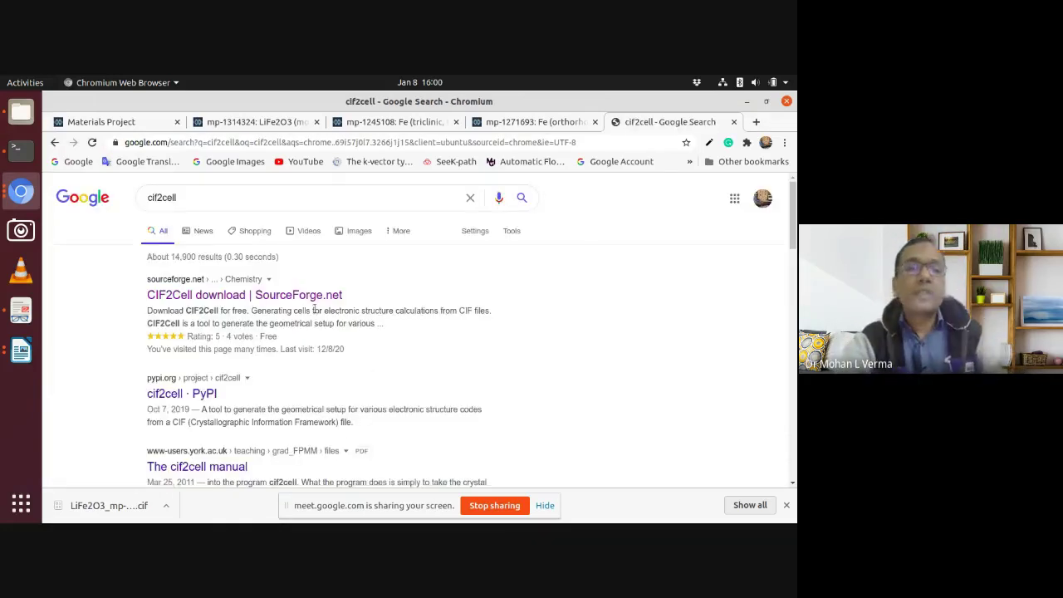
- Open the SourceForge CIF2Cell download result in a separate tab and review the project's summary
right_click(314, 297)
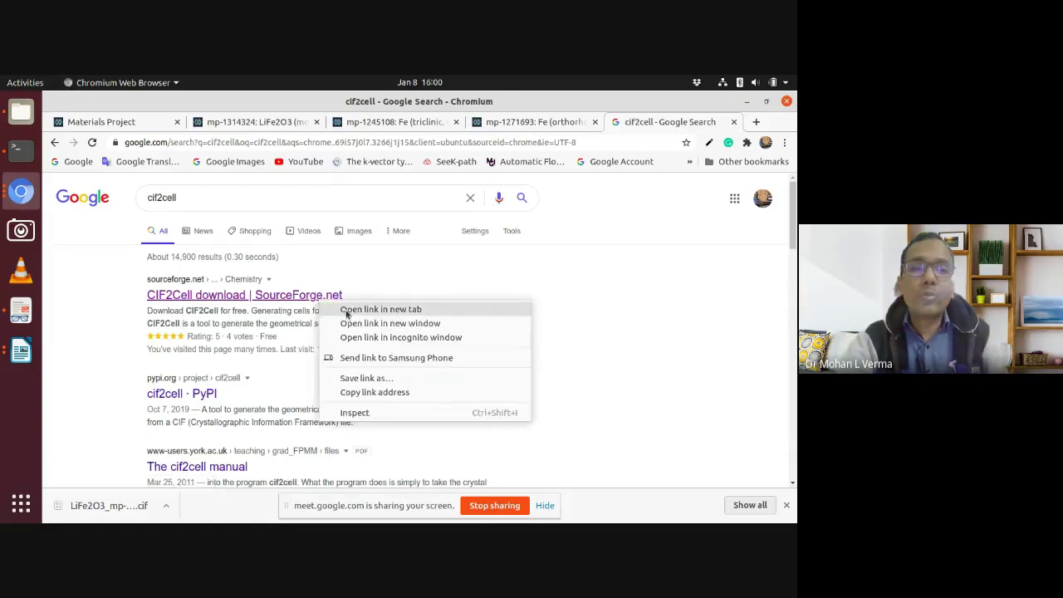
left_click(348, 308)
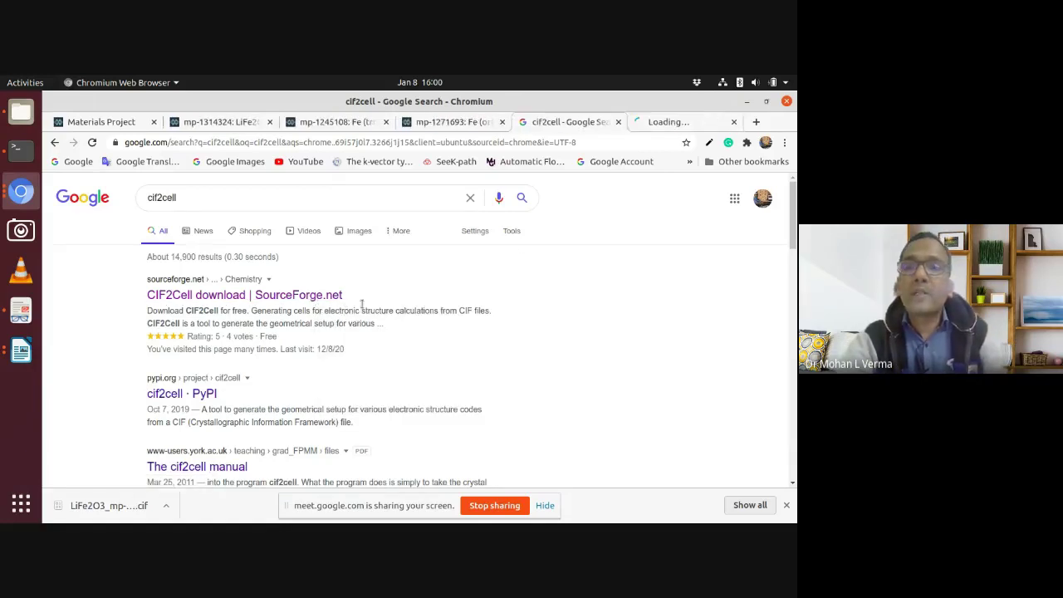
left_click(651, 125)
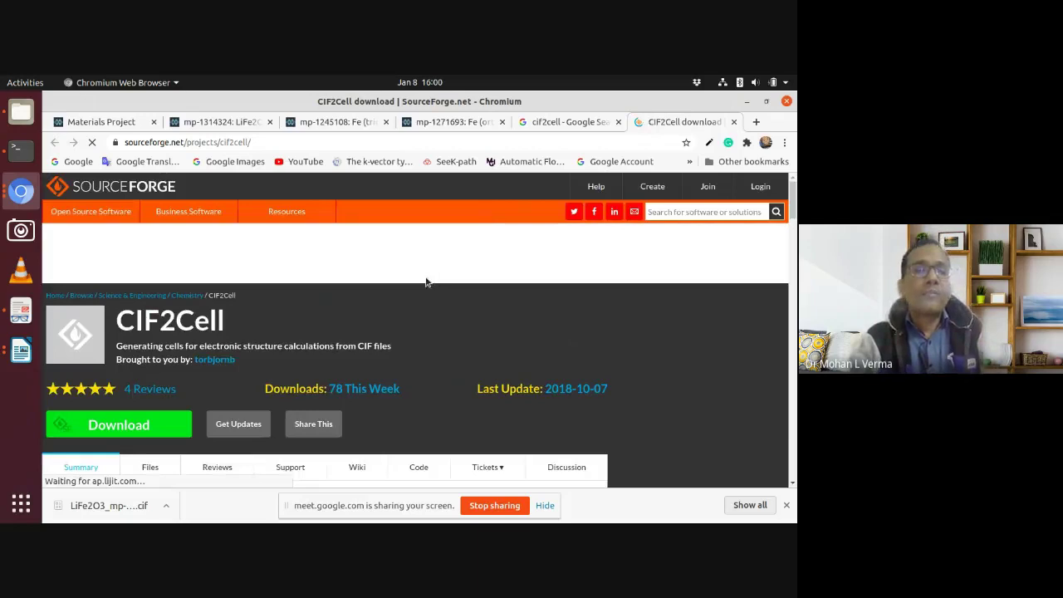
scroll(427, 280, "down", 1)
scroll(425, 282, "down", 1)
scroll(363, 332, "up", 2)
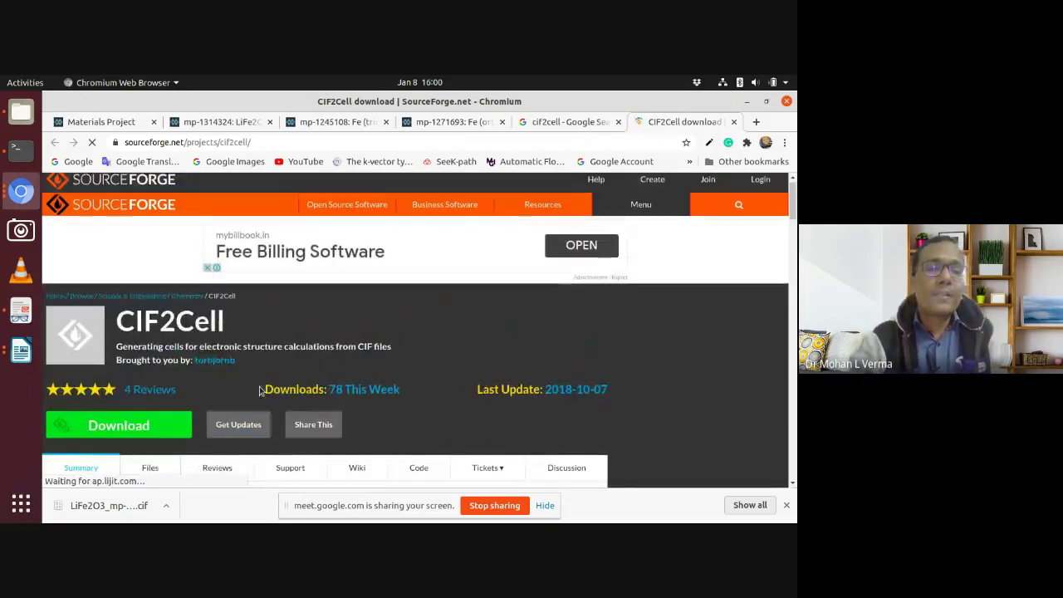
scroll(363, 358, "down", 2)
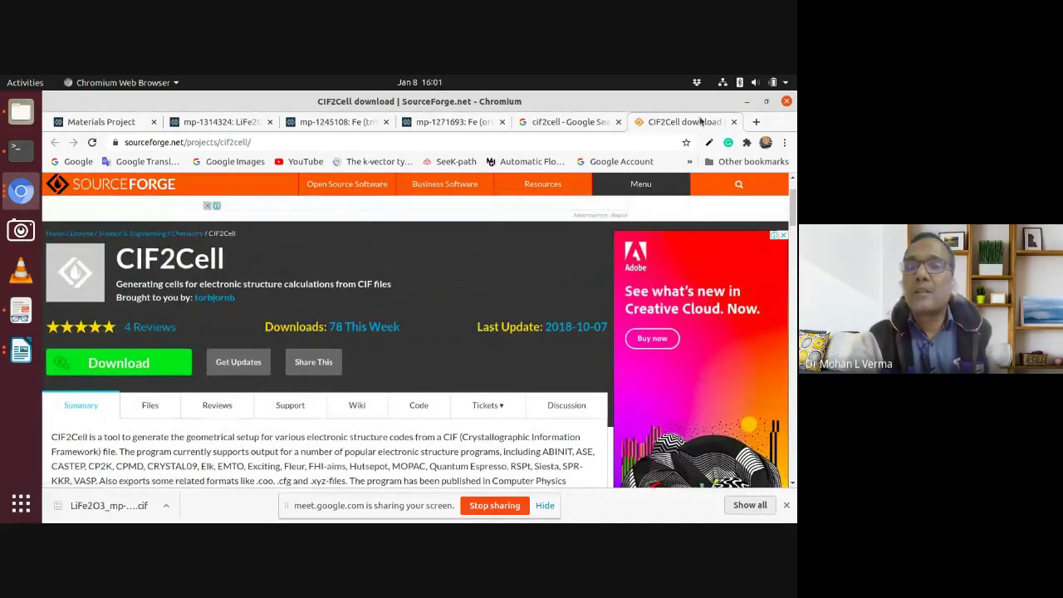
- Return to the file manager and browse from Home through cif2cell-1.2.10 and cifs to the CIF files in periodic_table
left_click(745, 101)
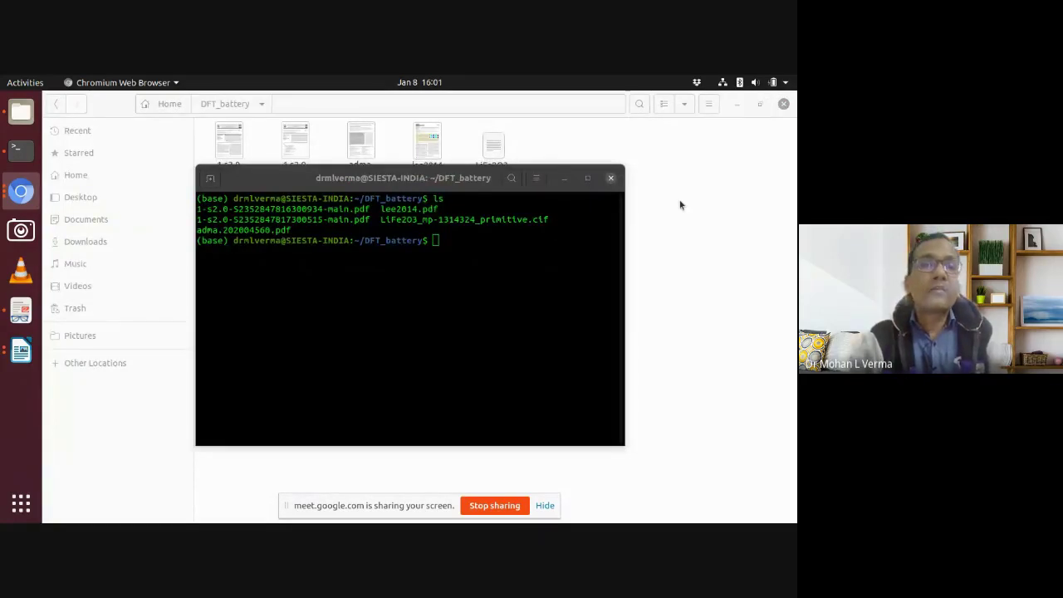
left_click(166, 105)
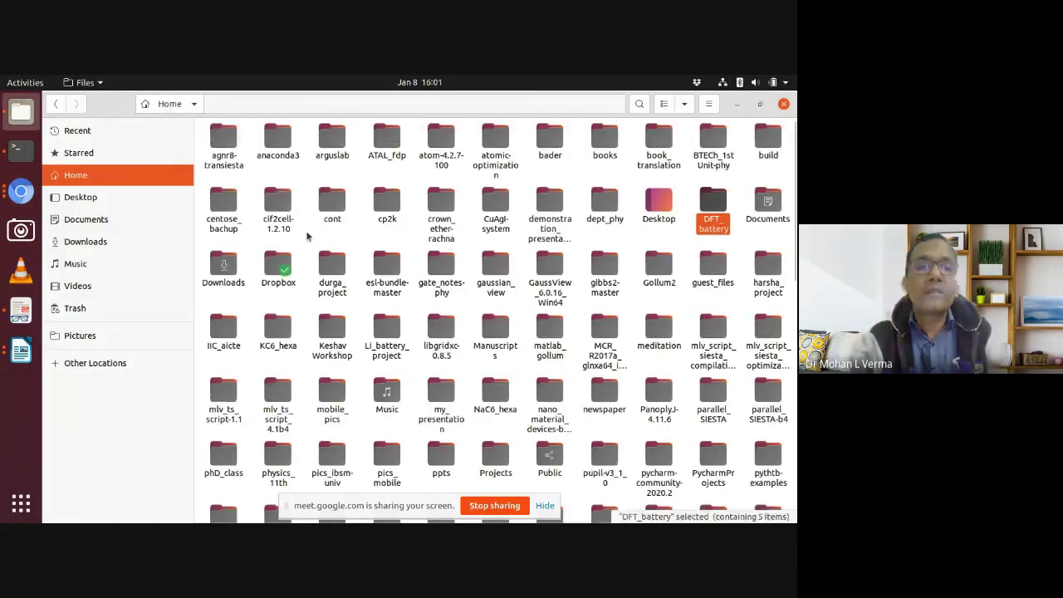
double_click(273, 203)
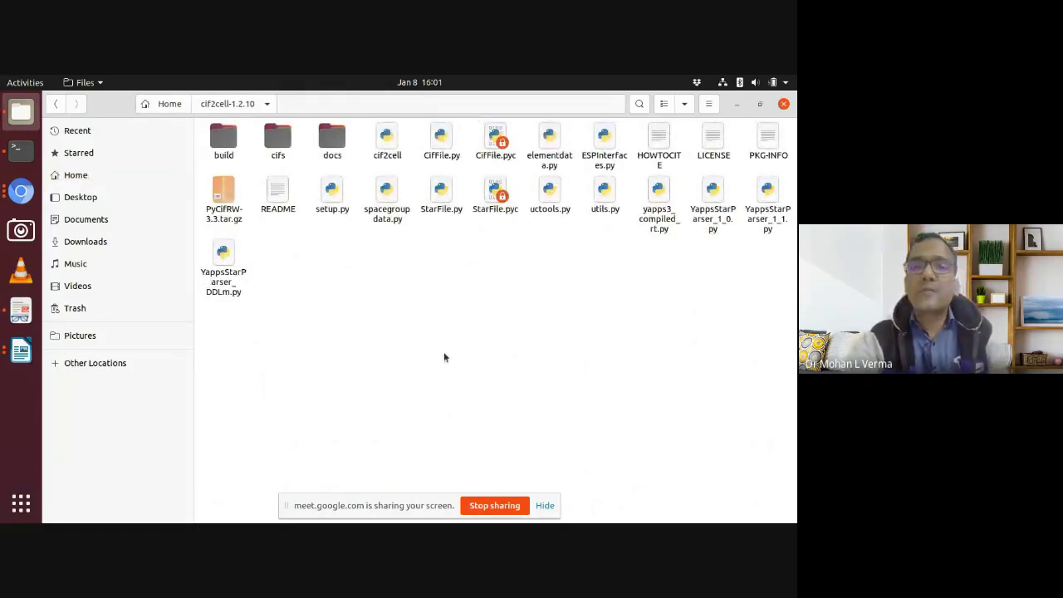
double_click(280, 142)
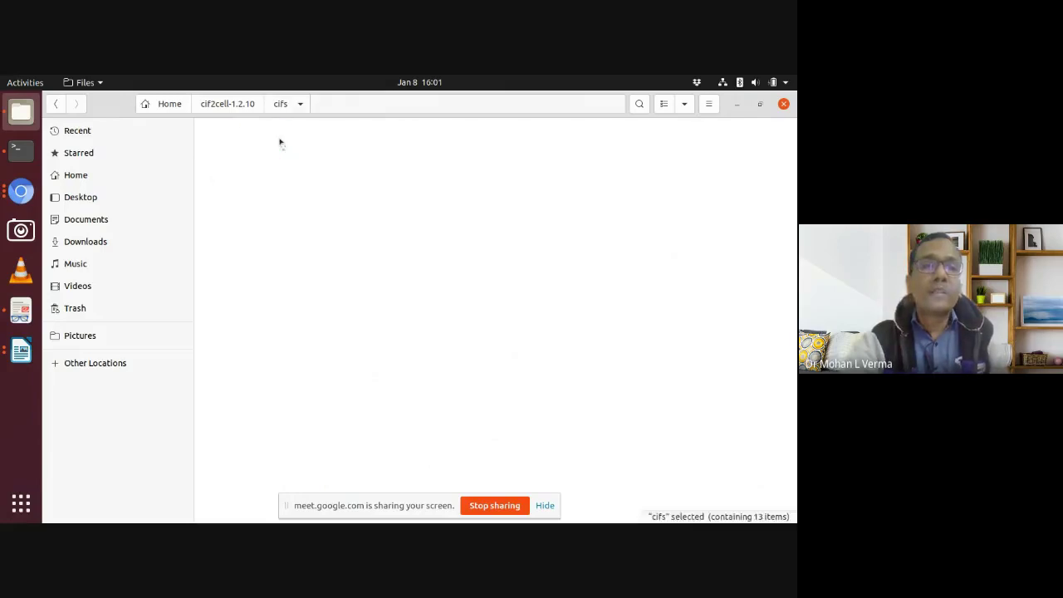
double_click(233, 146)
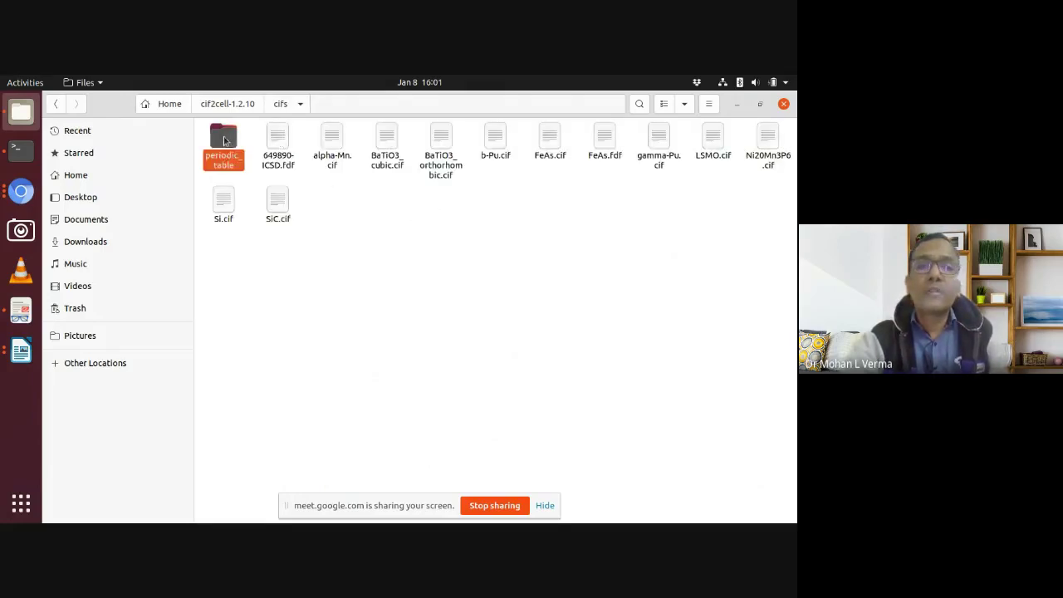
scroll(527, 291, "down", 1)
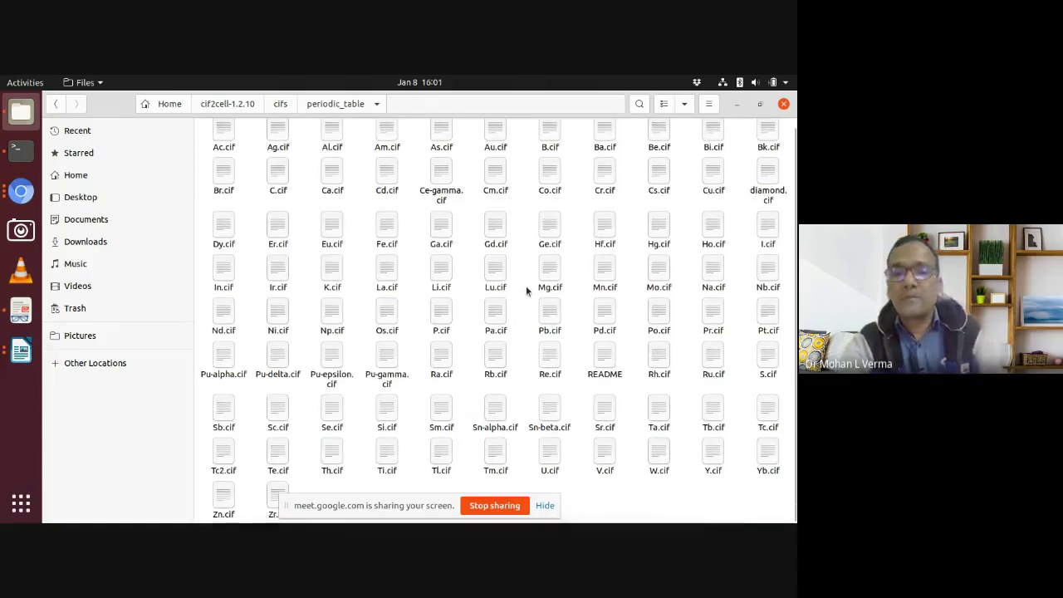
scroll(527, 290, "up", 1)
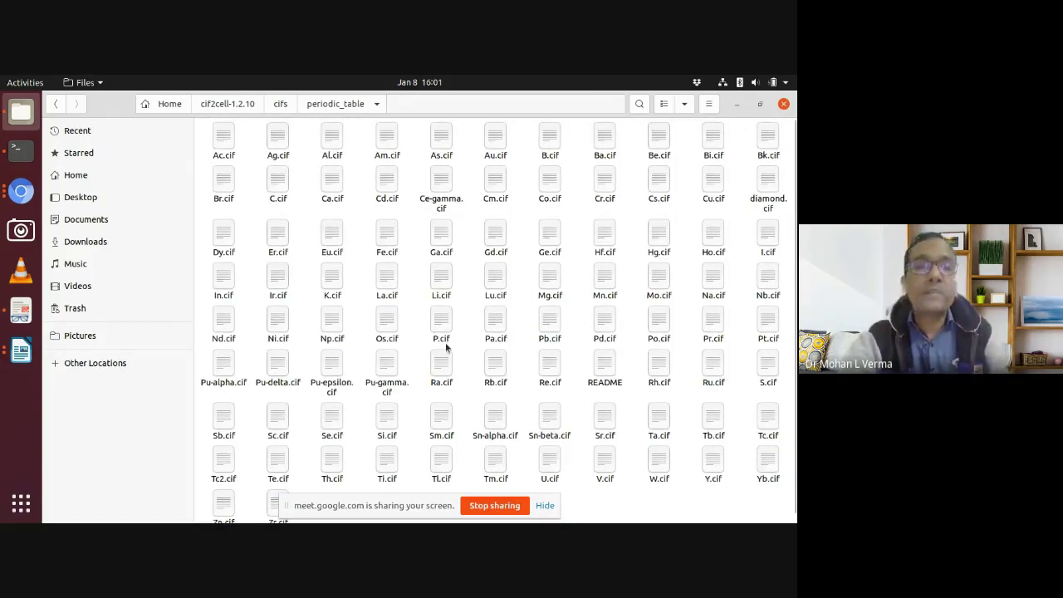
- Open the cif2cell.pdf manual from cif2cell-1.2.10's docs folder, skim its pages, and close it along with the file manager
left_click(240, 104)
left_click(382, 289)
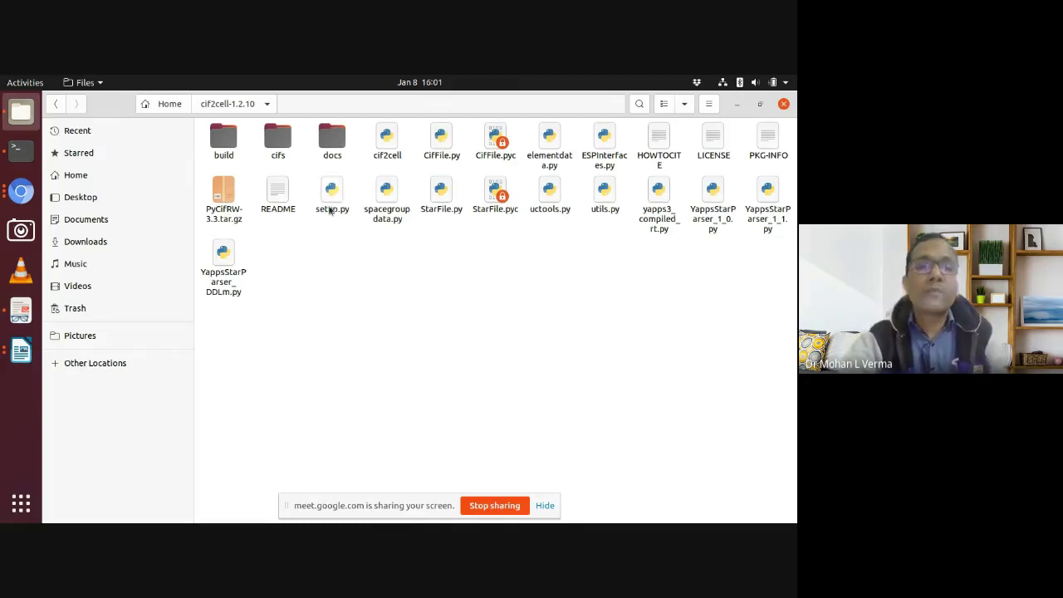
double_click(332, 147)
left_click(246, 149)
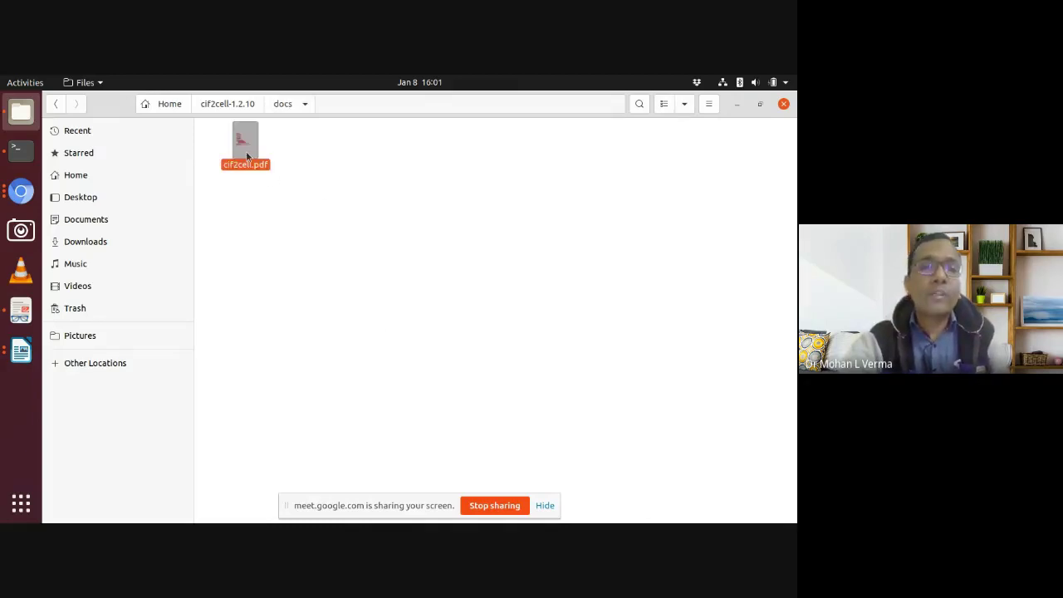
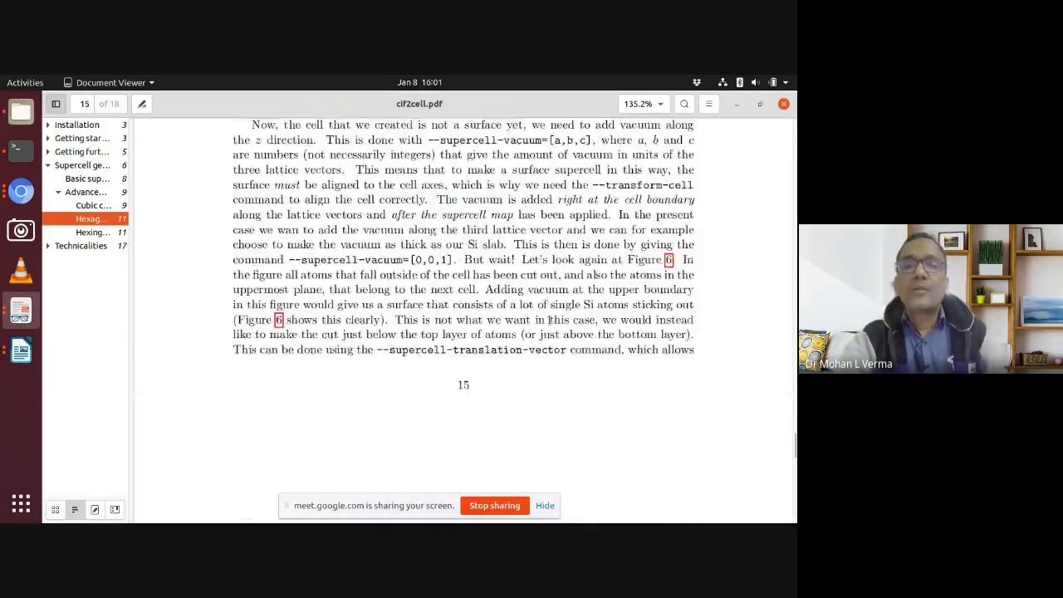
scroll(549, 325, "up", 20)
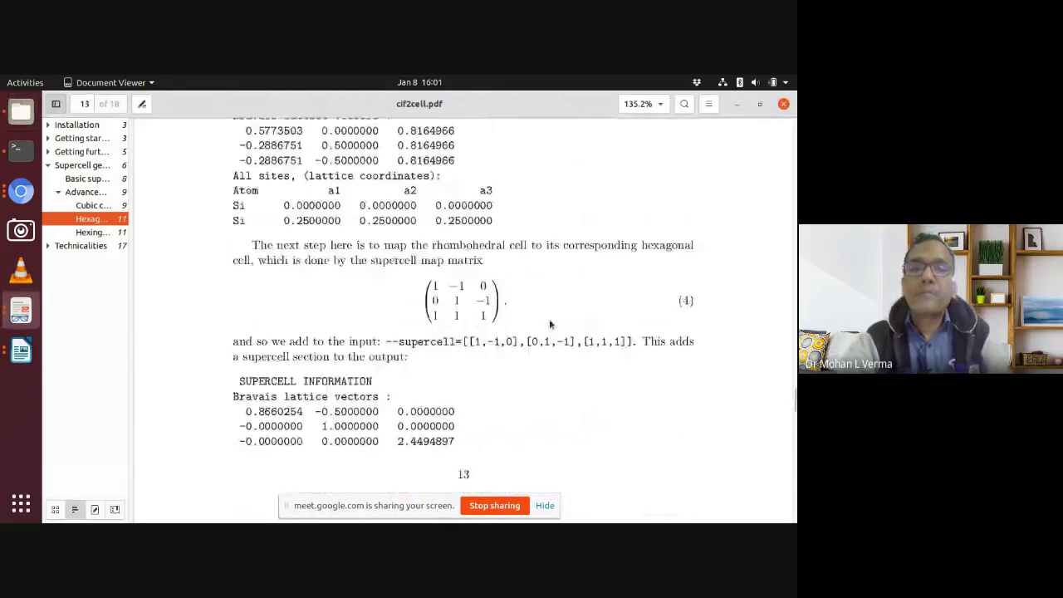
scroll(550, 325, "up", 8)
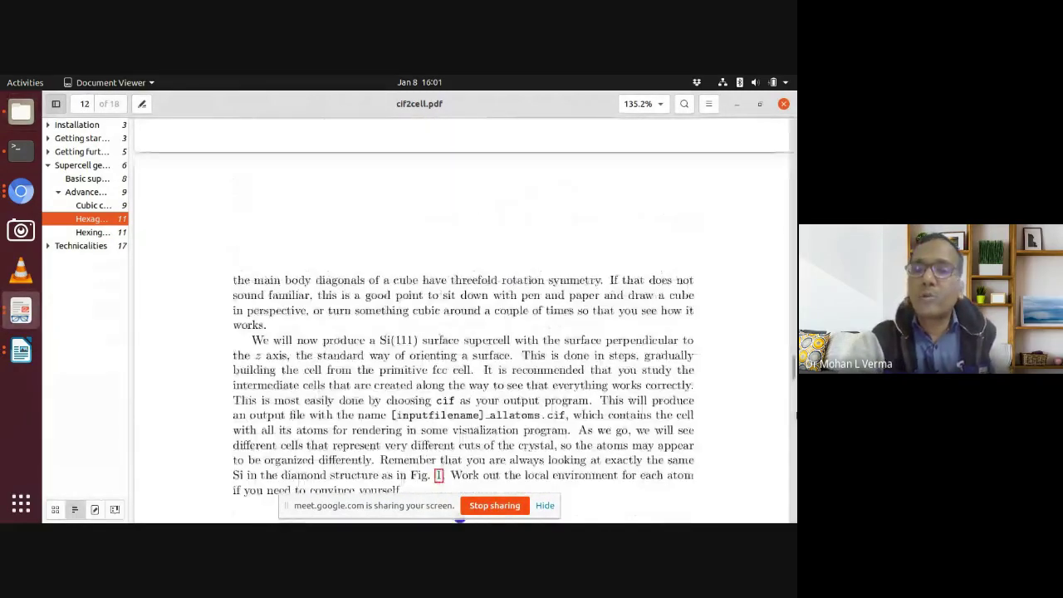
left_click(793, 235)
left_click_drag(794, 235, 793, 201)
scroll(632, 300, "down", 12)
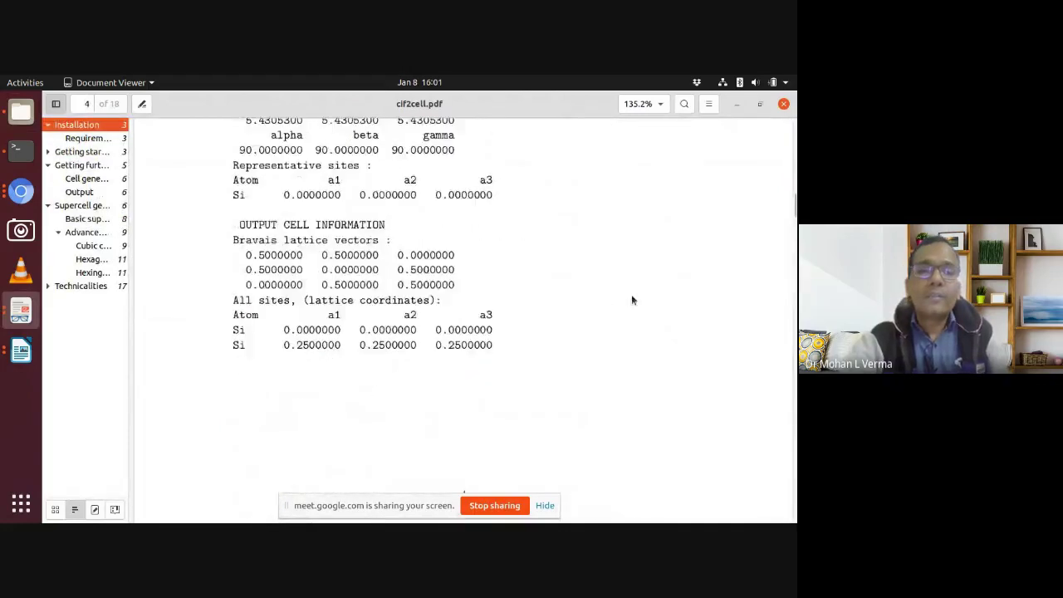
left_click(784, 103)
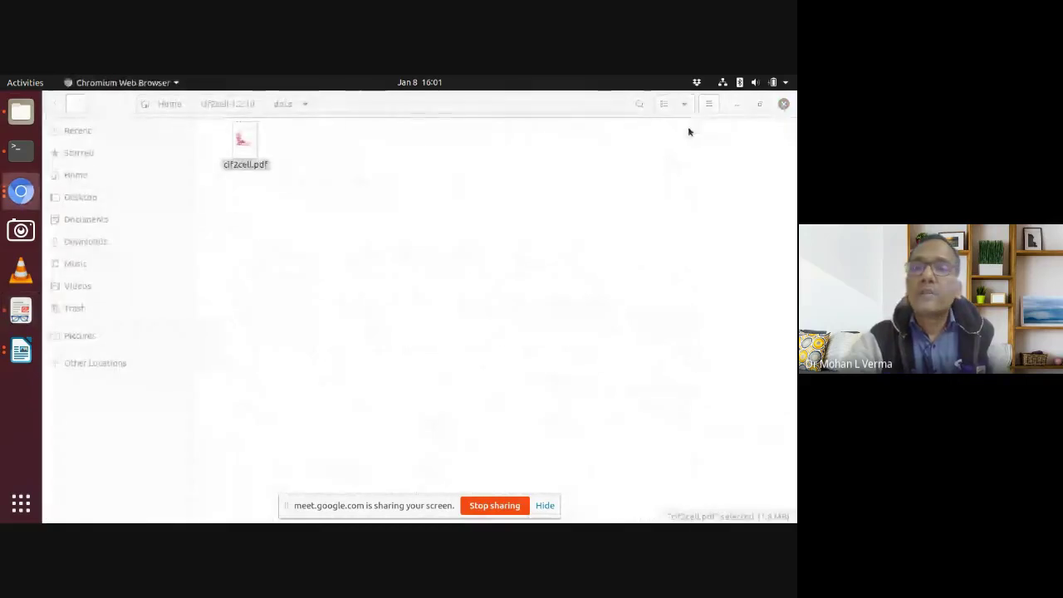
left_click(783, 103)
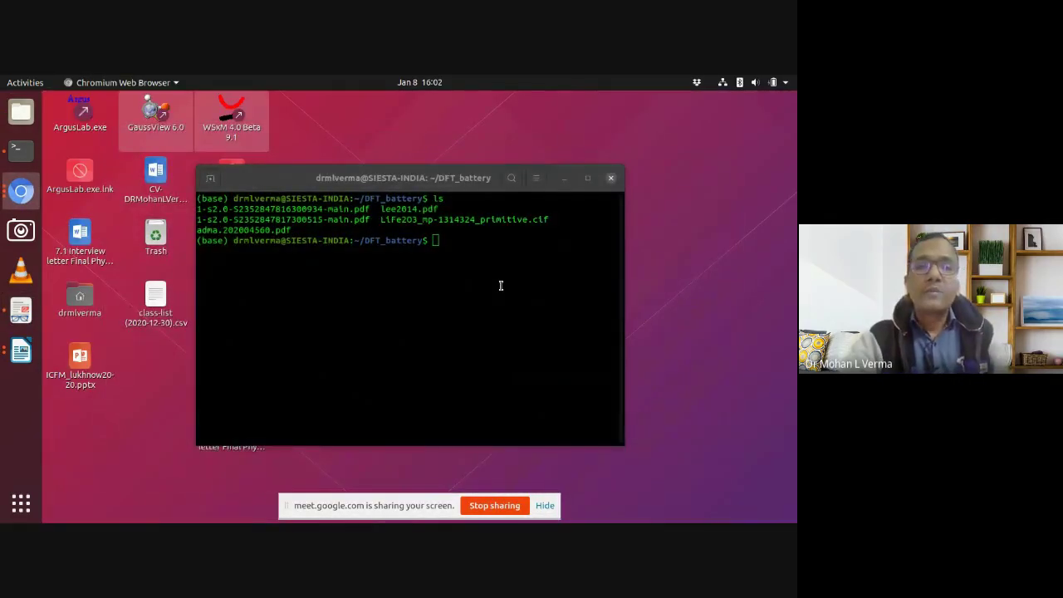
- Display the cif2cell help in the DFT_battery terminal with cif2cell -h
left_click(469, 246)
type("cif2c")
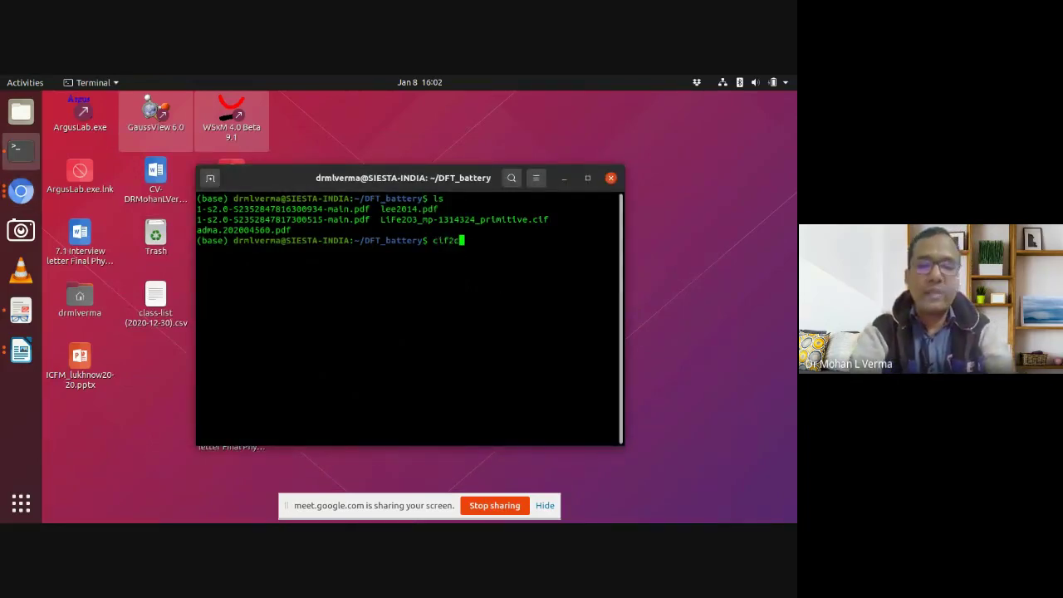
type("ell -h")
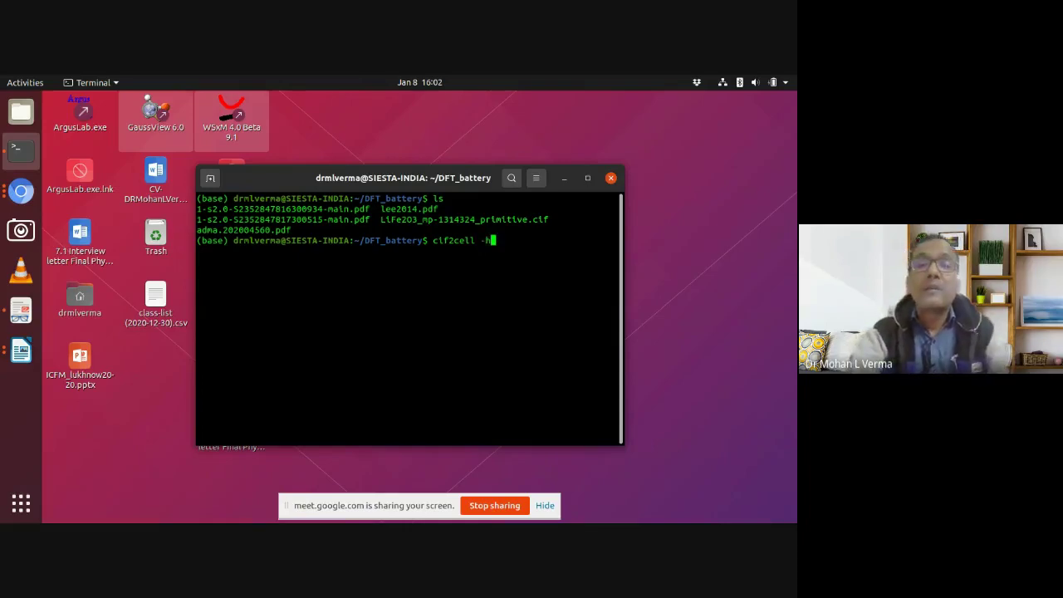
key("Return")
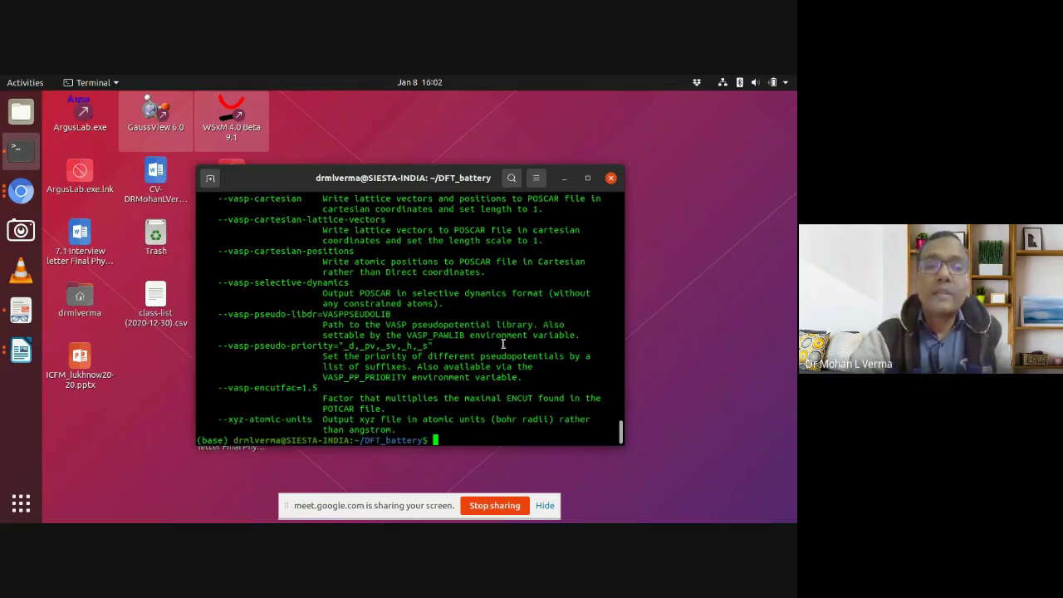
- Read through the cif2cell help options and highlight siesta among the electronic structure codes supported by the -p option
scroll(503, 341, "up", 10)
scroll(503, 341, "up", 10)
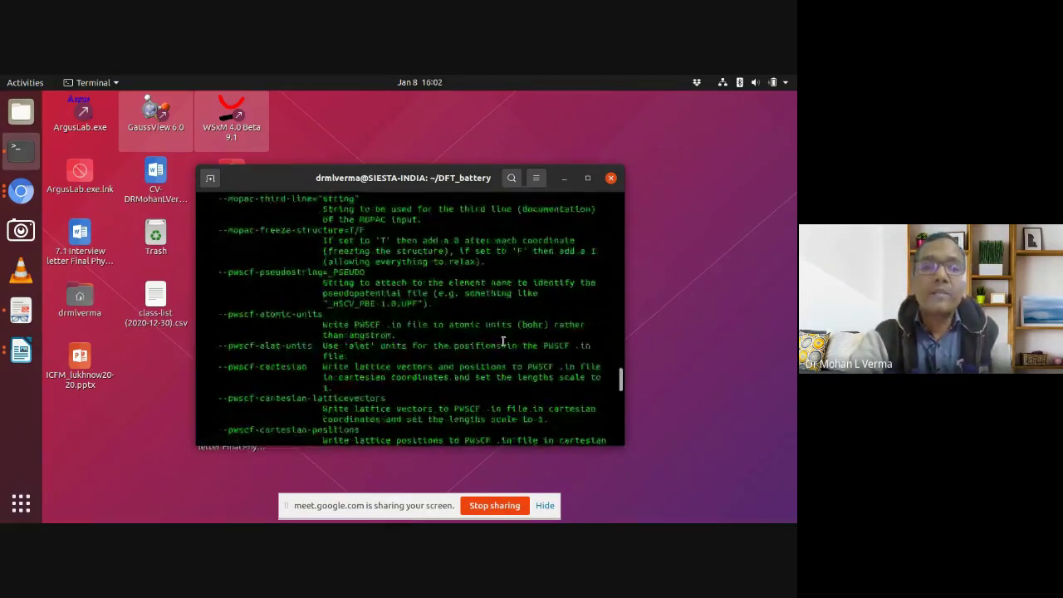
scroll(503, 341, "up", 10)
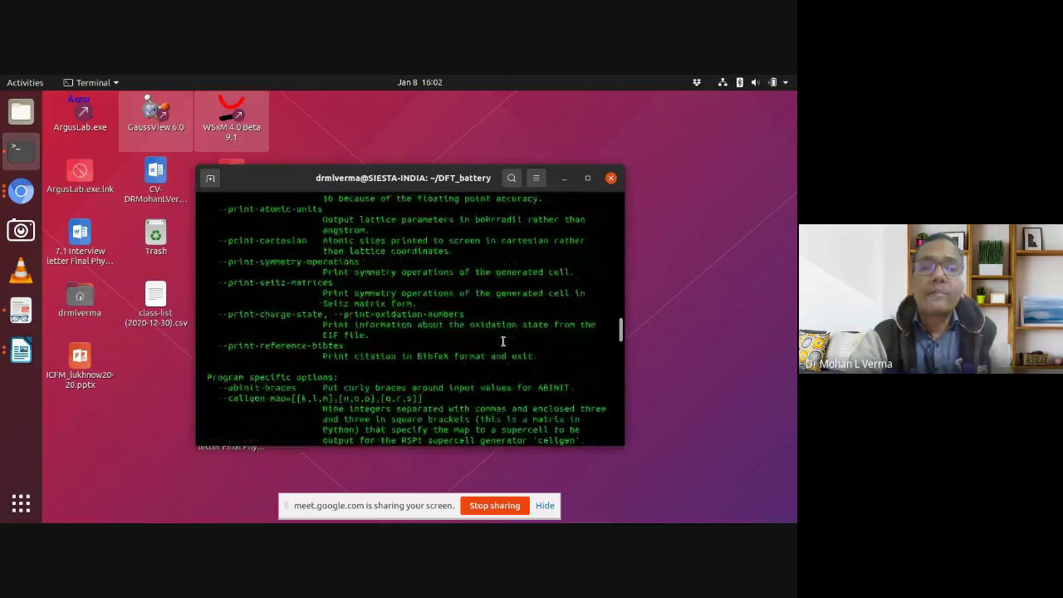
scroll(503, 341, "down", 10)
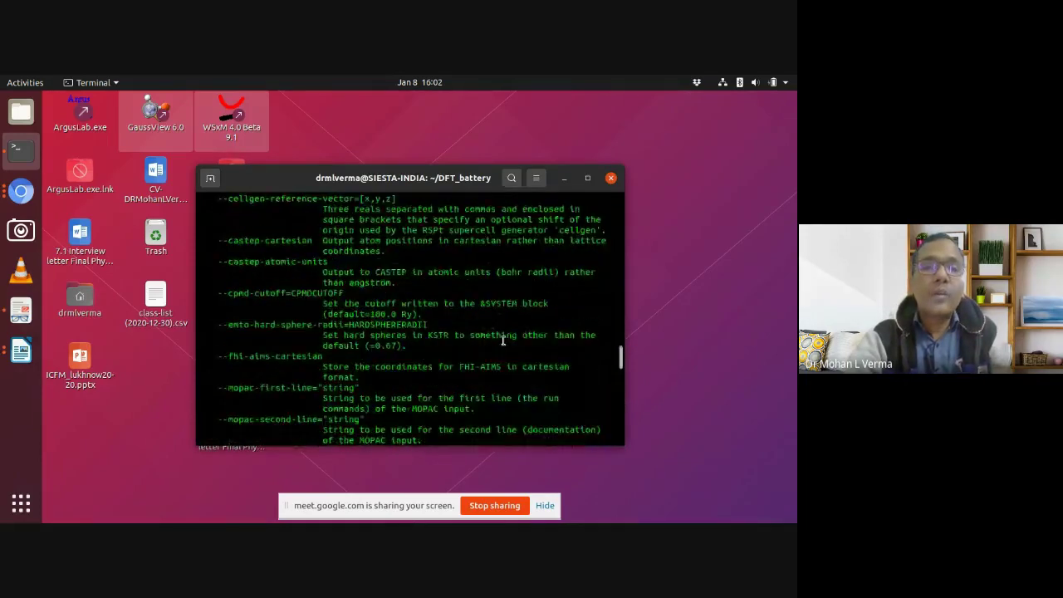
scroll(502, 341, "up", 15)
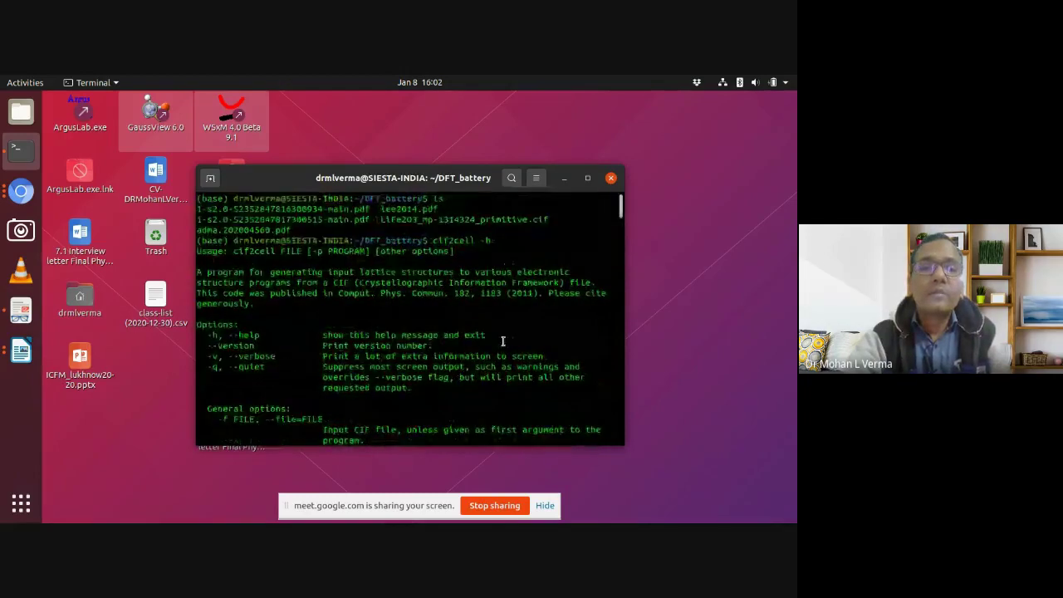
scroll(503, 341, "down", 5)
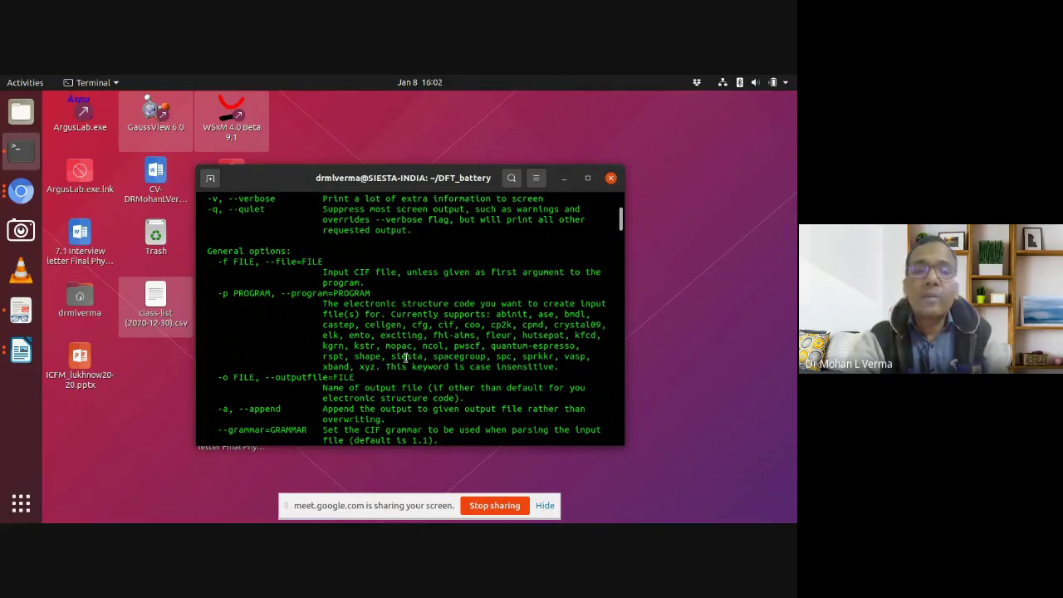
left_click_drag(391, 357, 427, 356)
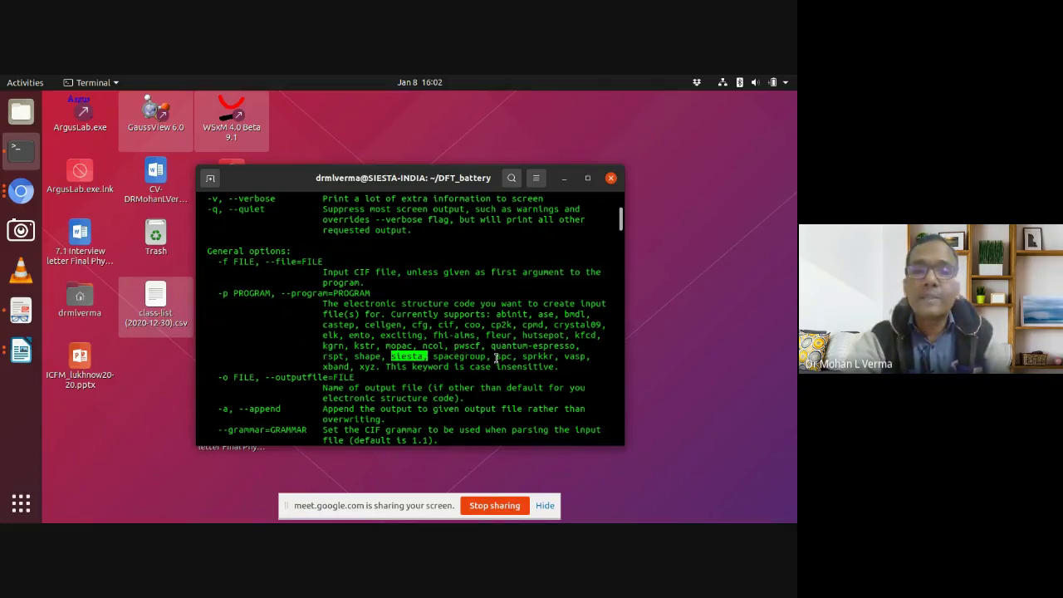
scroll(378, 364, "down", 5)
scroll(376, 364, "down", 15)
scroll(375, 363, "down", 20)
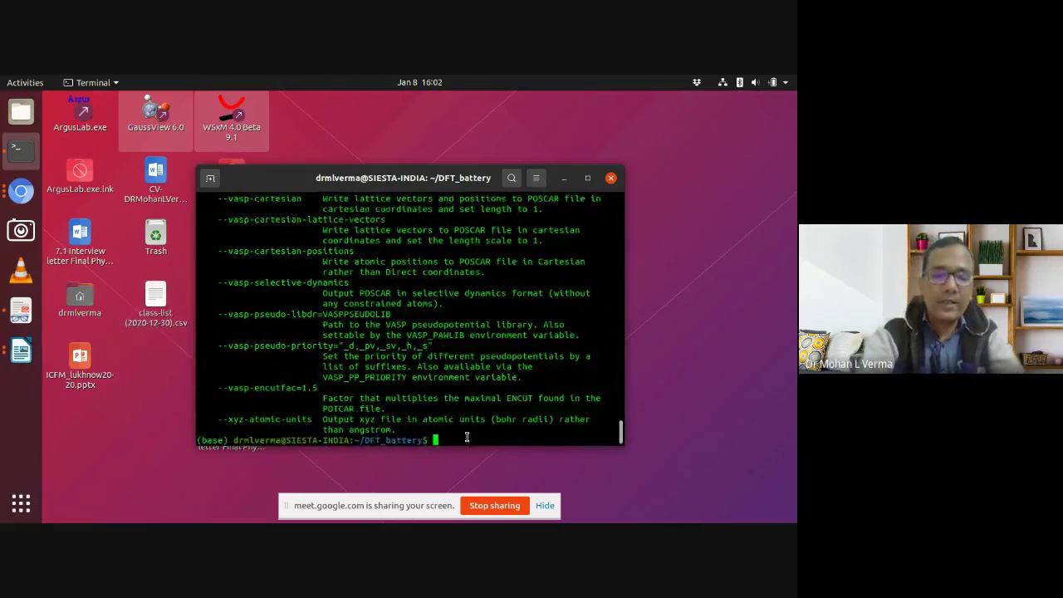
- Clear the terminal and list the DFT_battery contents with ls
type("ls")
key("BackSpace")
key("BackSpace")
type("clear")
key("Return")
type("ls")
key("Return")
- Convert the CIF with cif2cell -f LiFe2O3_mp-1314324_primitive.cif -p siesta -o test.fdf and list the folder's files
type("ci")
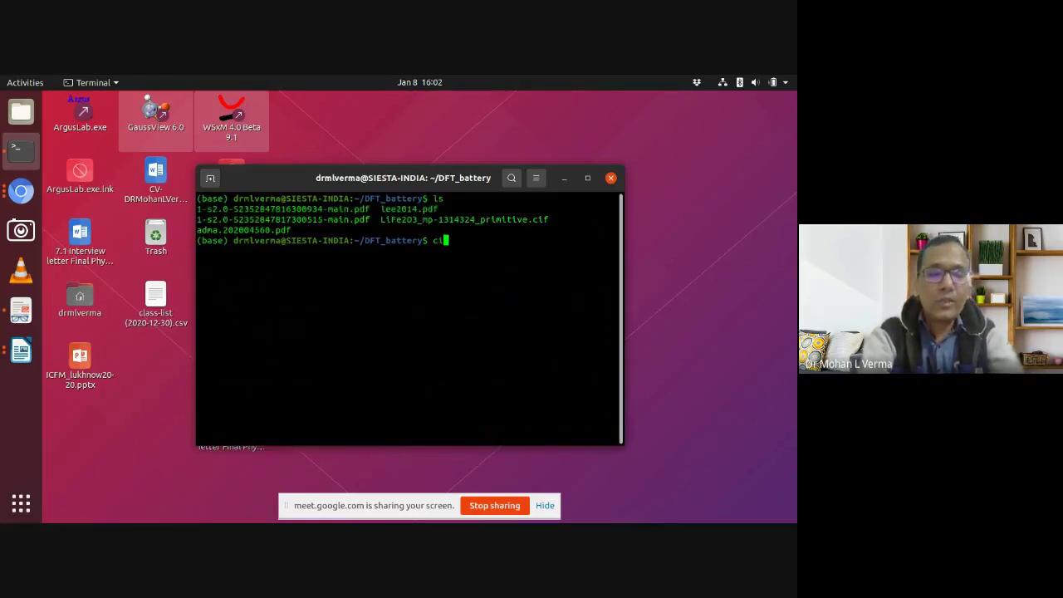
type("f2cell -f")
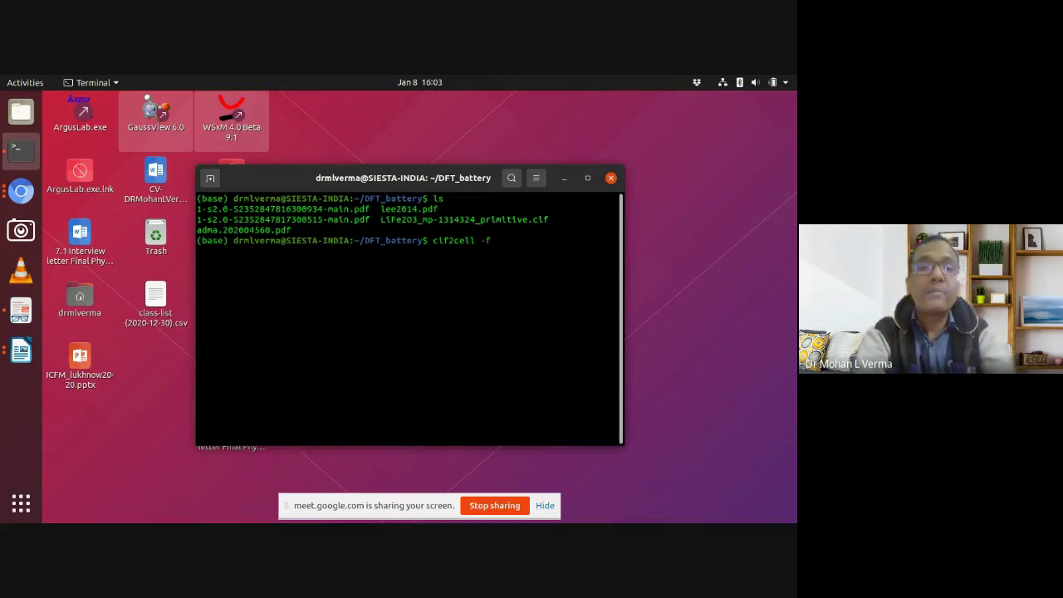
type(" L")
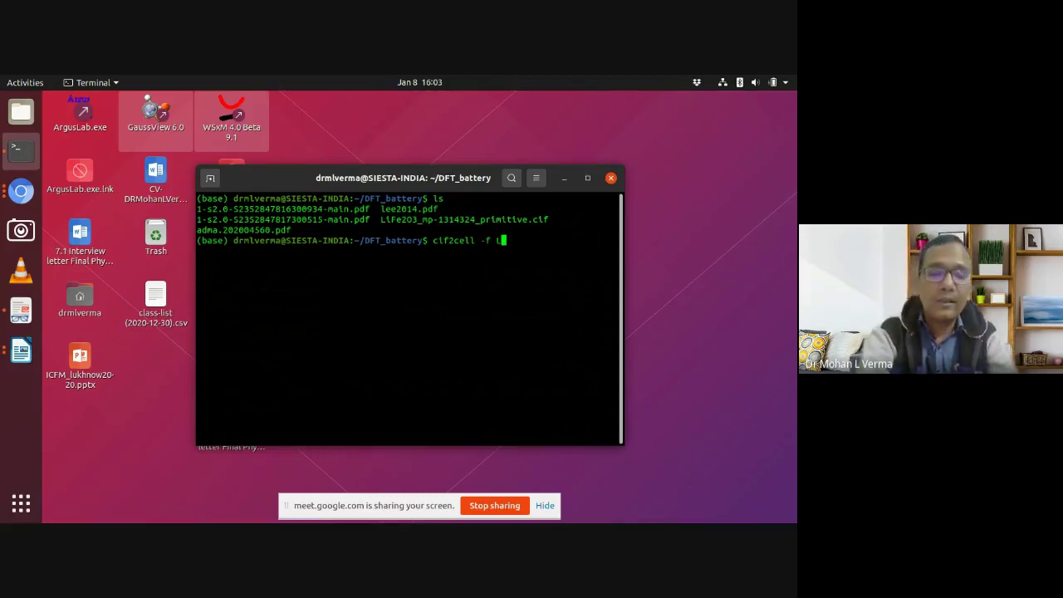
key("Tab")
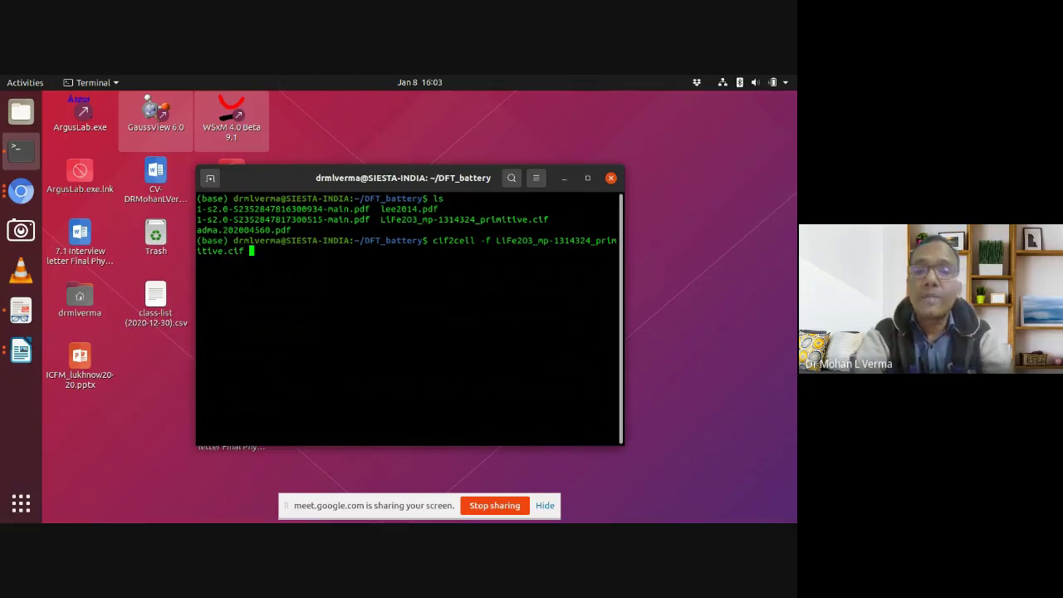
type("-p")
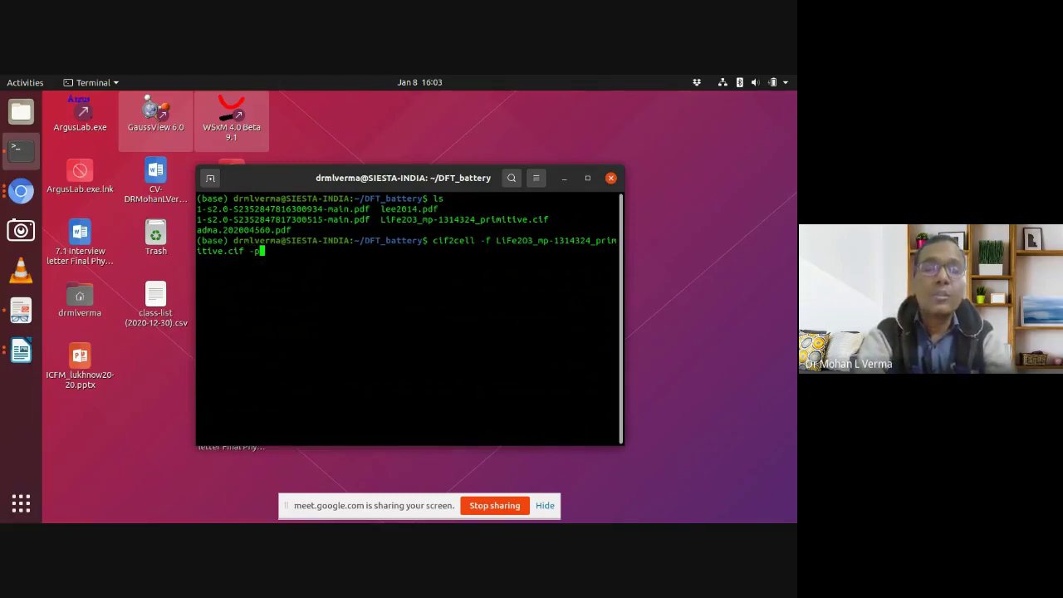
type(" siesta ")
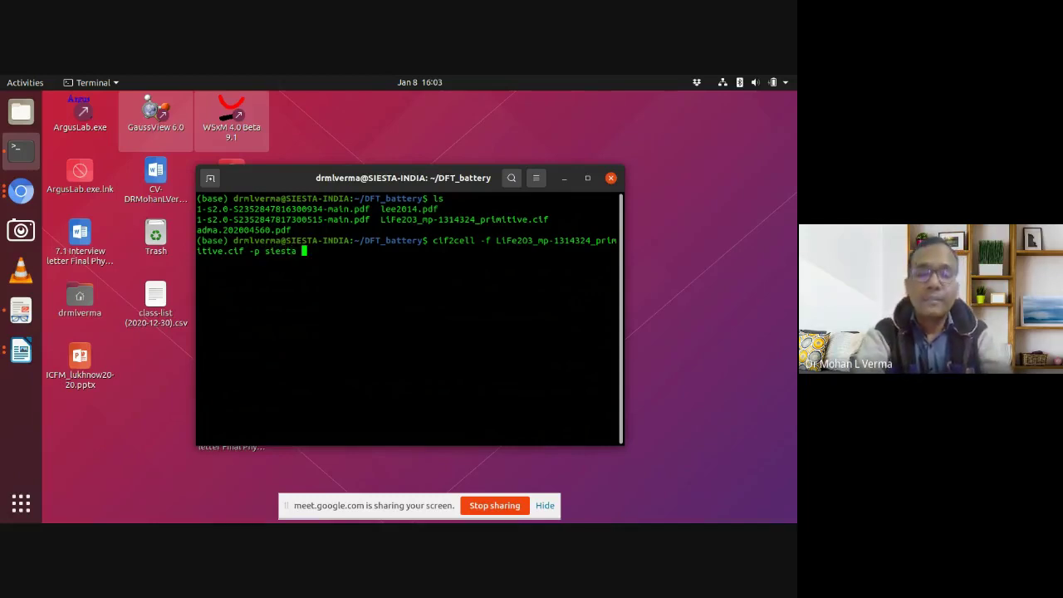
type("-o ")
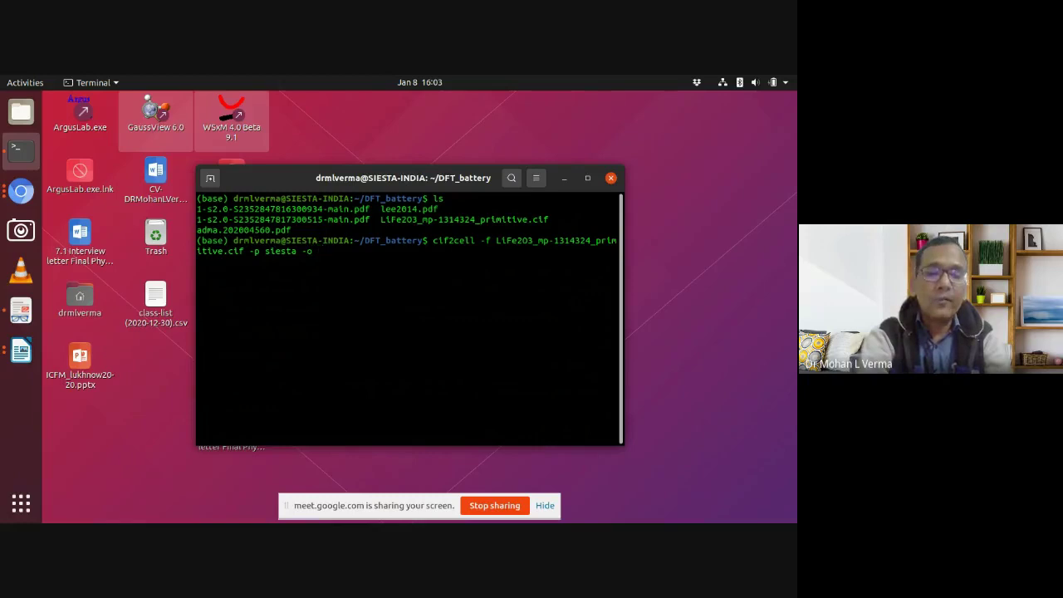
type("test.")
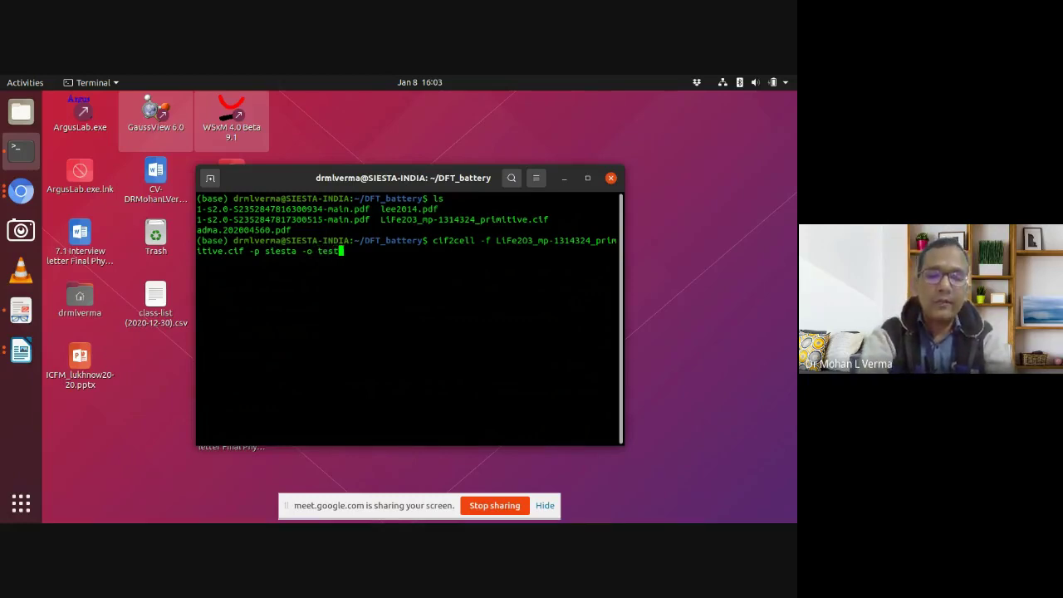
type("fdf")
key("BackSpace")
key("BackSpace")
key("BackSpace")
type("fdf")
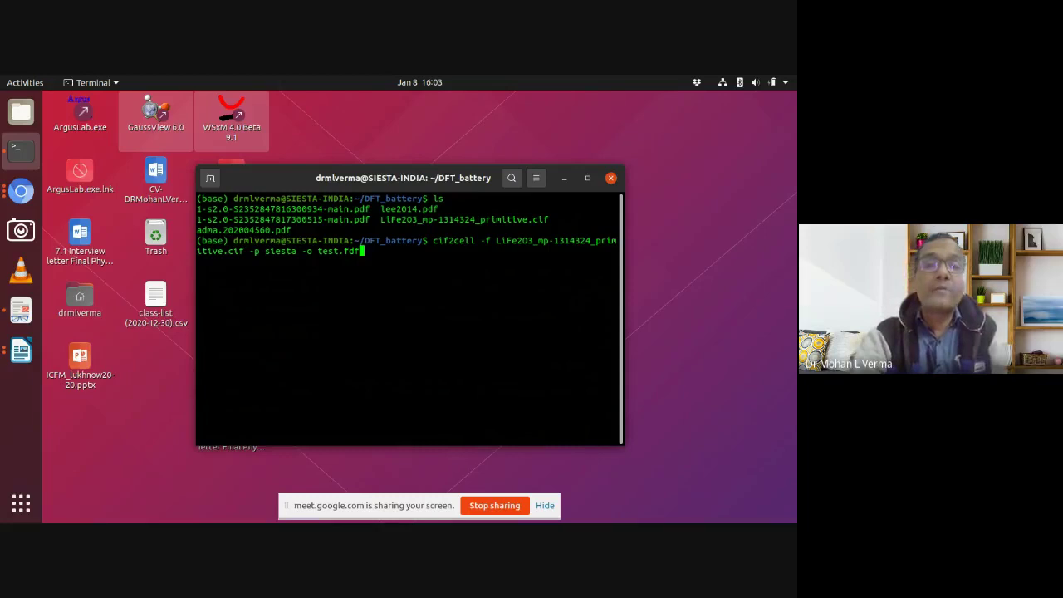
key("Return")
type("ls")
key("Return")
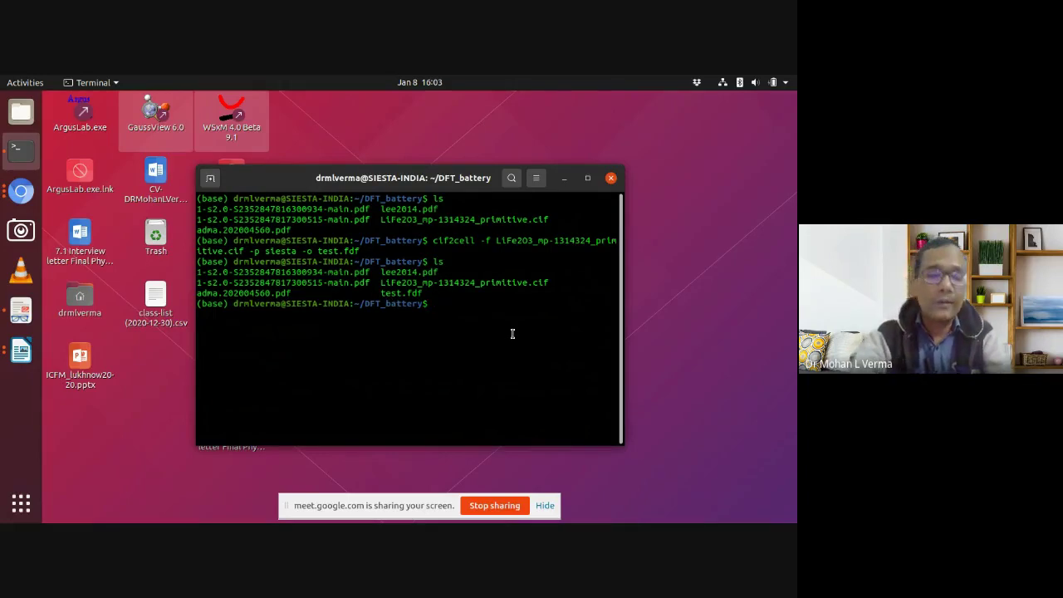
- Print test.fdf with cat and examine its lattice vectors, atomic coordinates and chemical species blocks
type("cat")
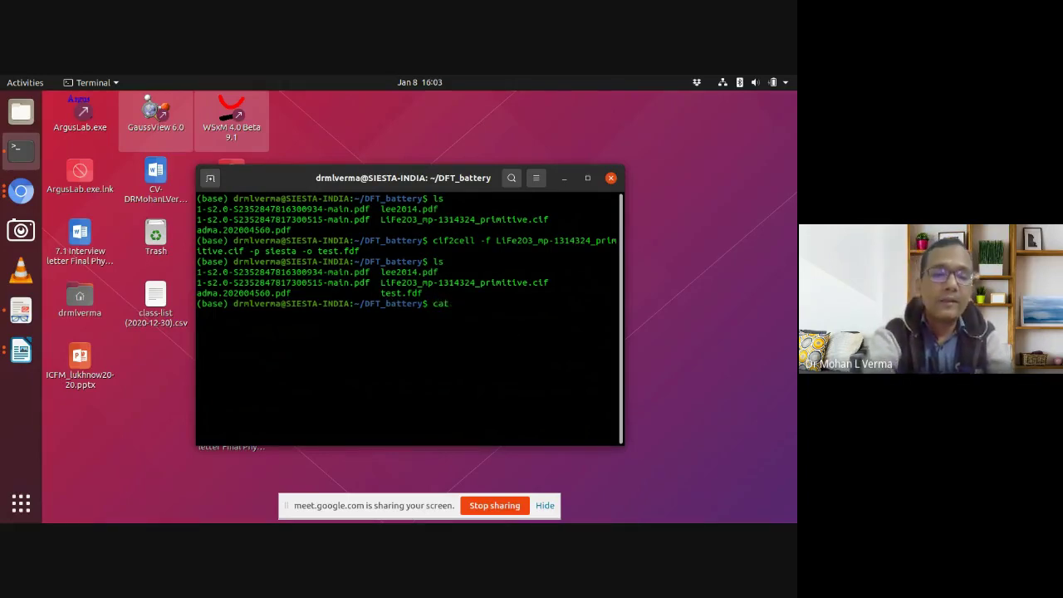
type(" test.fdf")
key("Return")
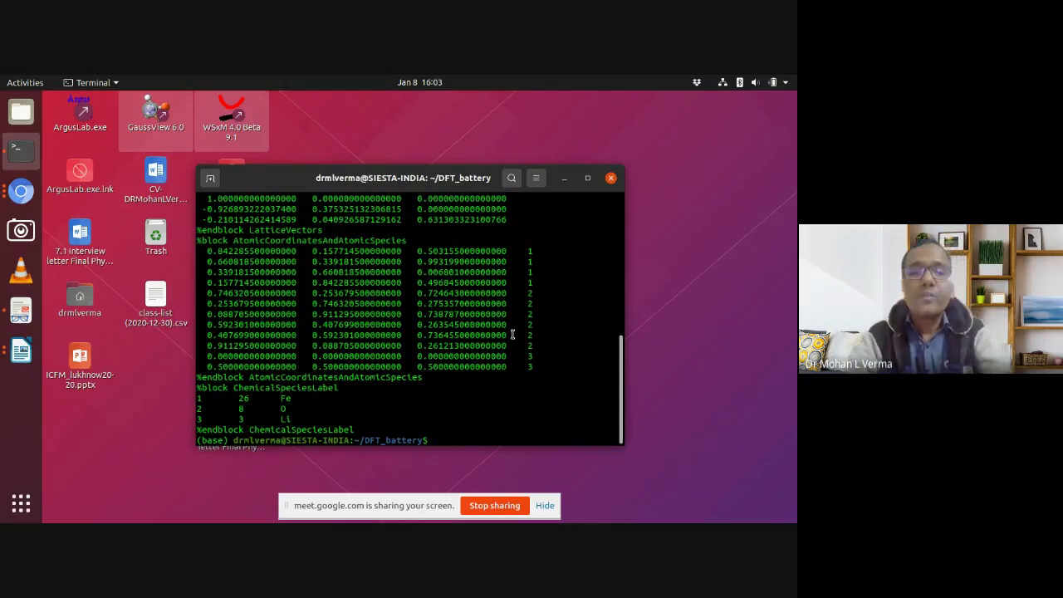
scroll(467, 351, "up", 1)
scroll(467, 351, "up", 4)
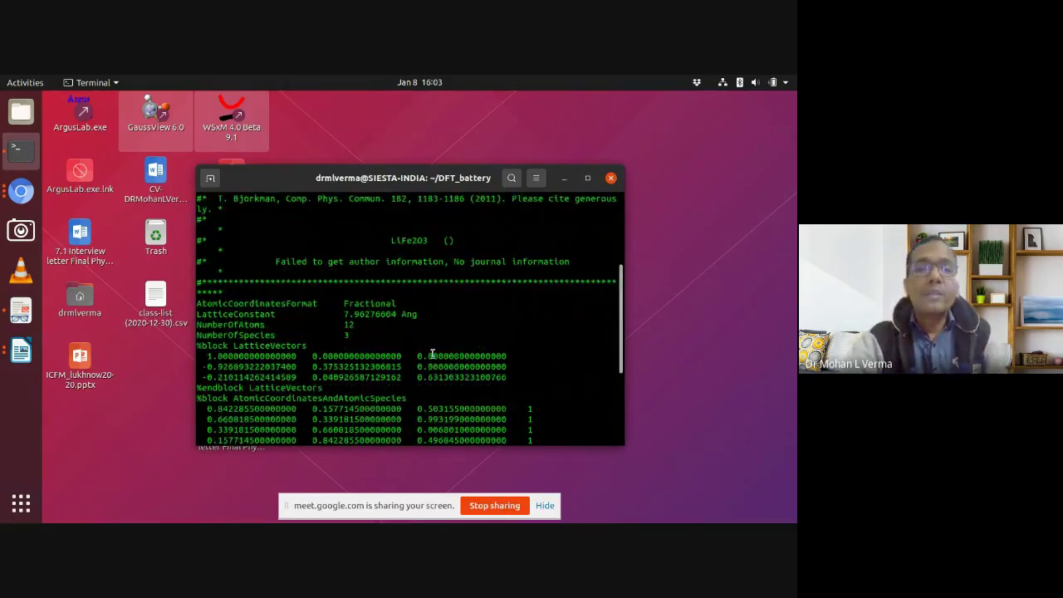
scroll(407, 312, "down", 2)
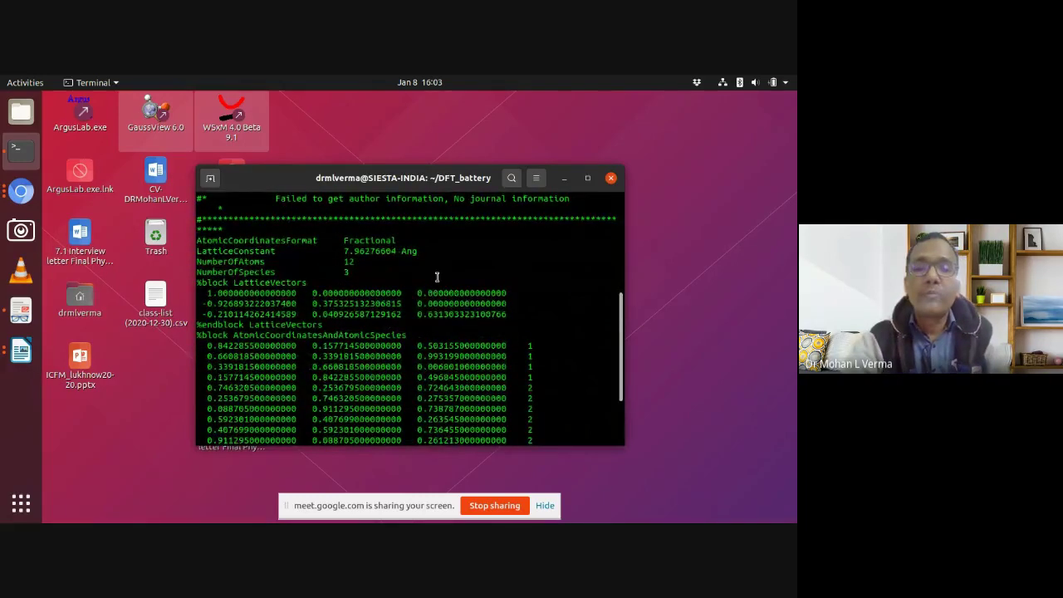
scroll(436, 276, "down", 3)
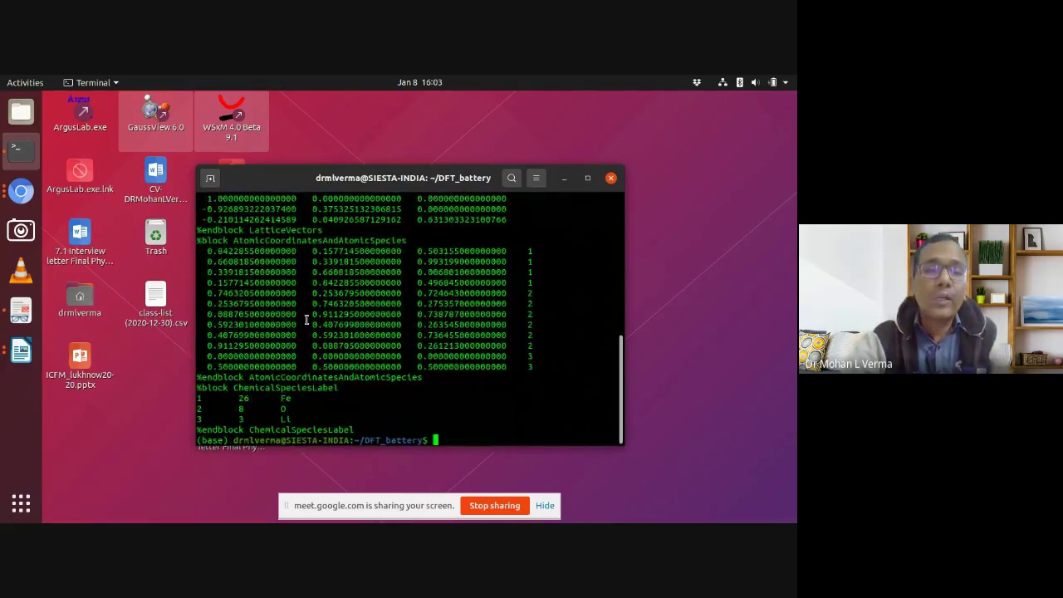
scroll(357, 399, "up", 5)
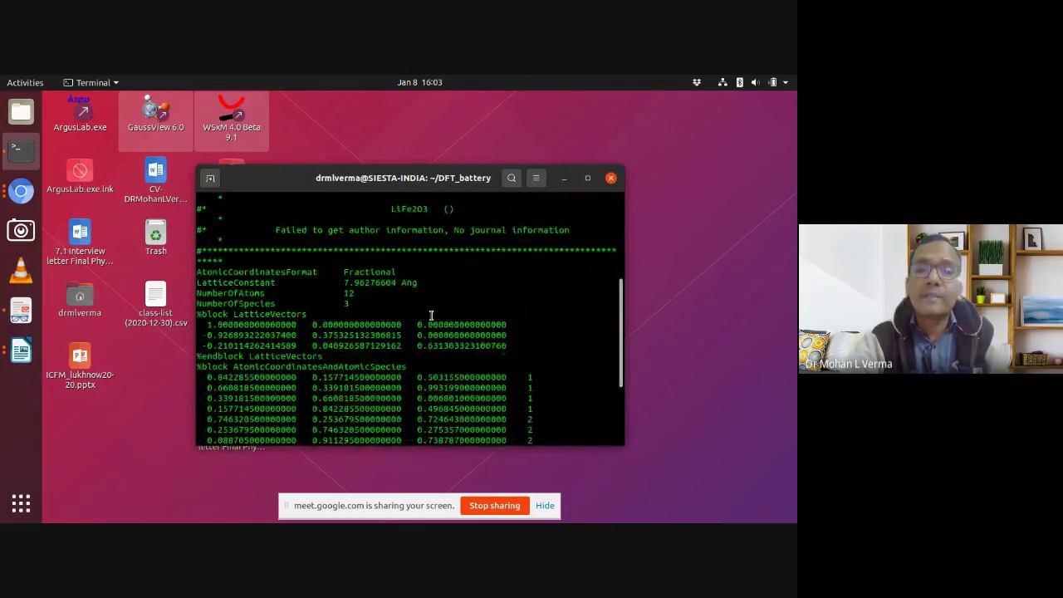
scroll(451, 308, "down", 4)
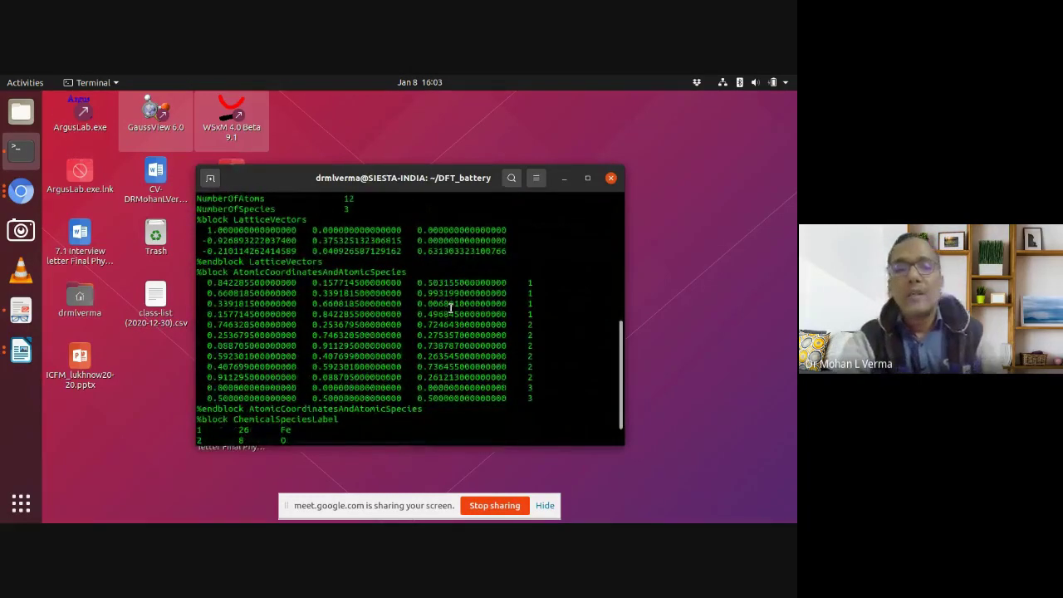
- View the remaining lines of the printed test.fdf, list the folder's files with ls, and clear the terminal
scroll(451, 308, "down", 1)
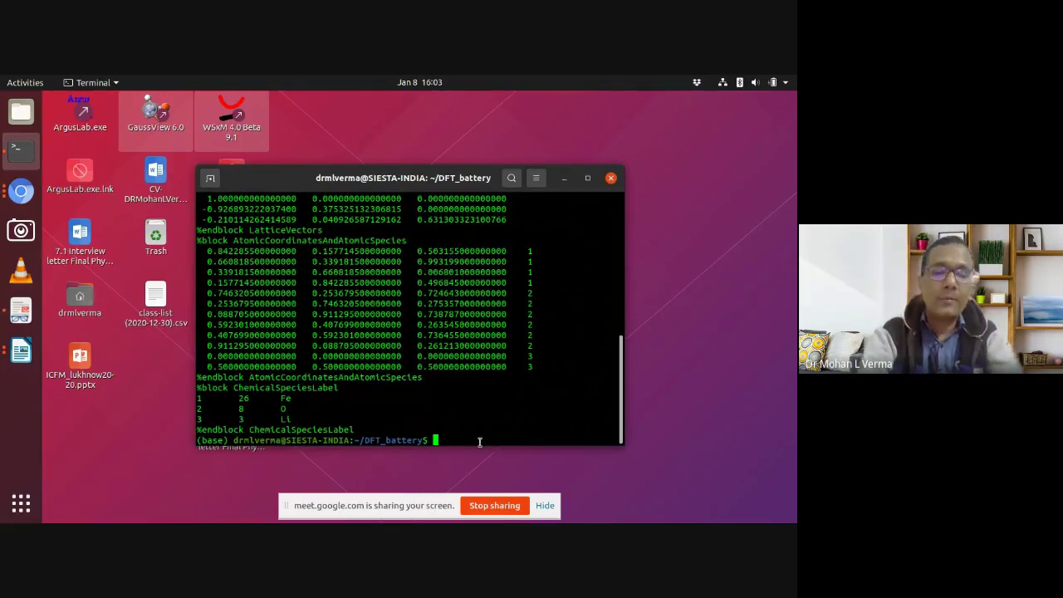
type("ls")
key("Return")
type("clear")
key("Return")
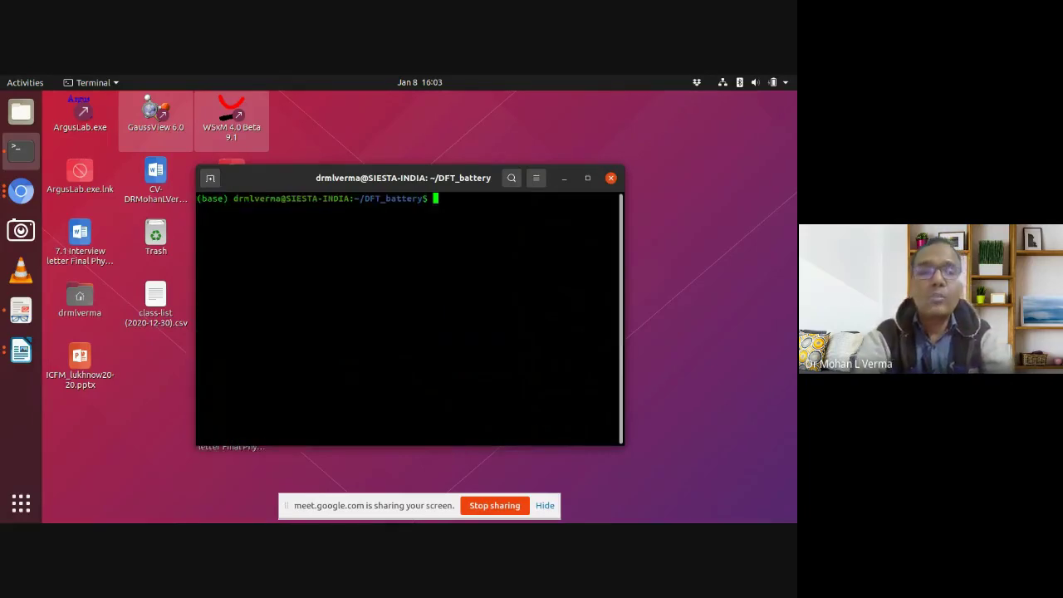
type("gdis")
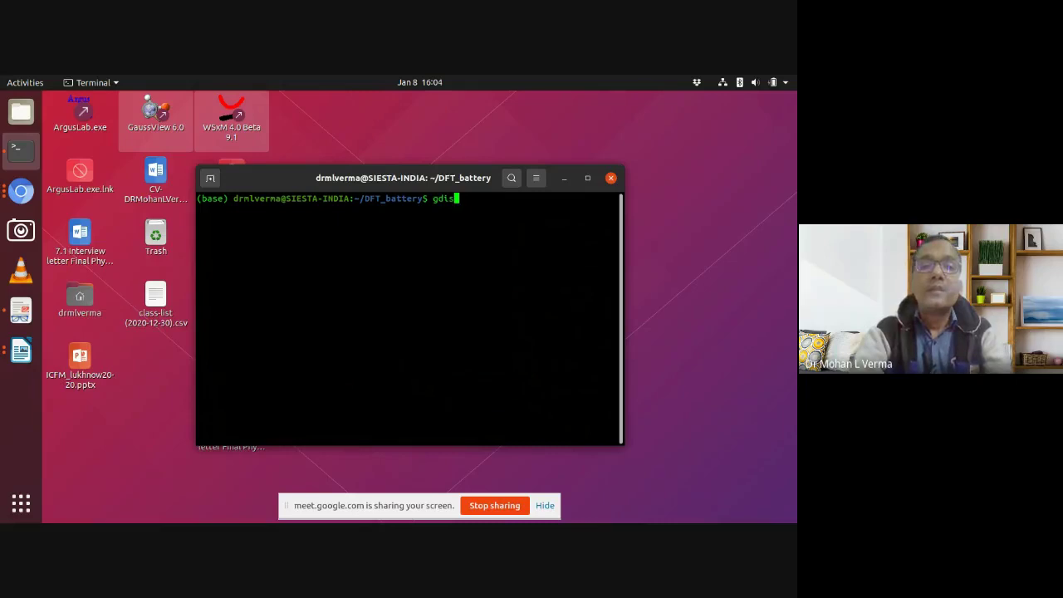
key("BackSpace")
key("BackSpace")
key("BackSpace")
key("BackSpace")
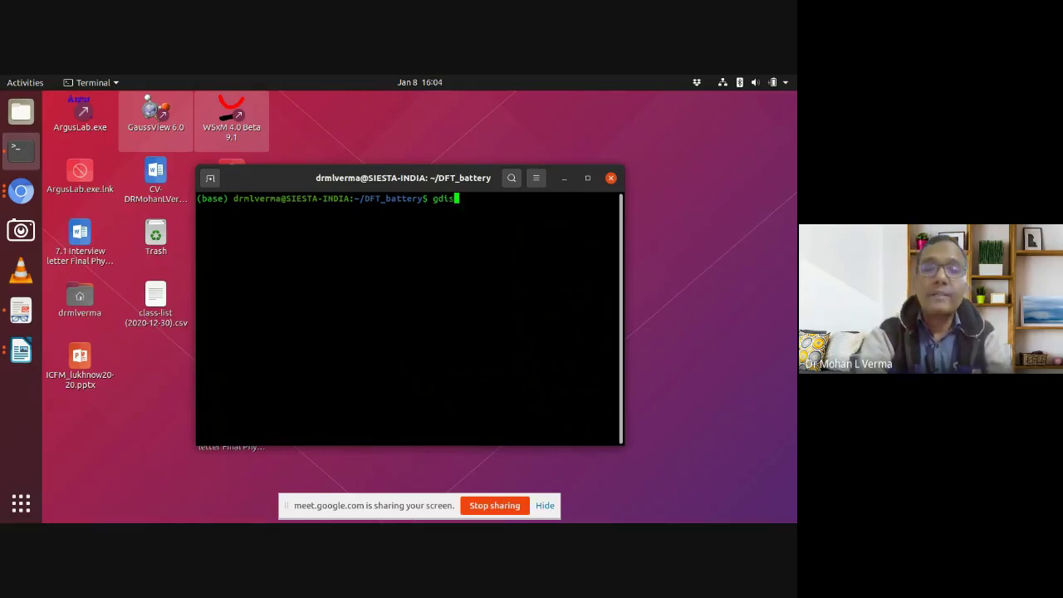
- List the folder's files with ls, open LiFe2O3_mp-1314324_primitive.cif in GDIS, and minimise the terminal to reveal the model
type("ls")
key("Return")
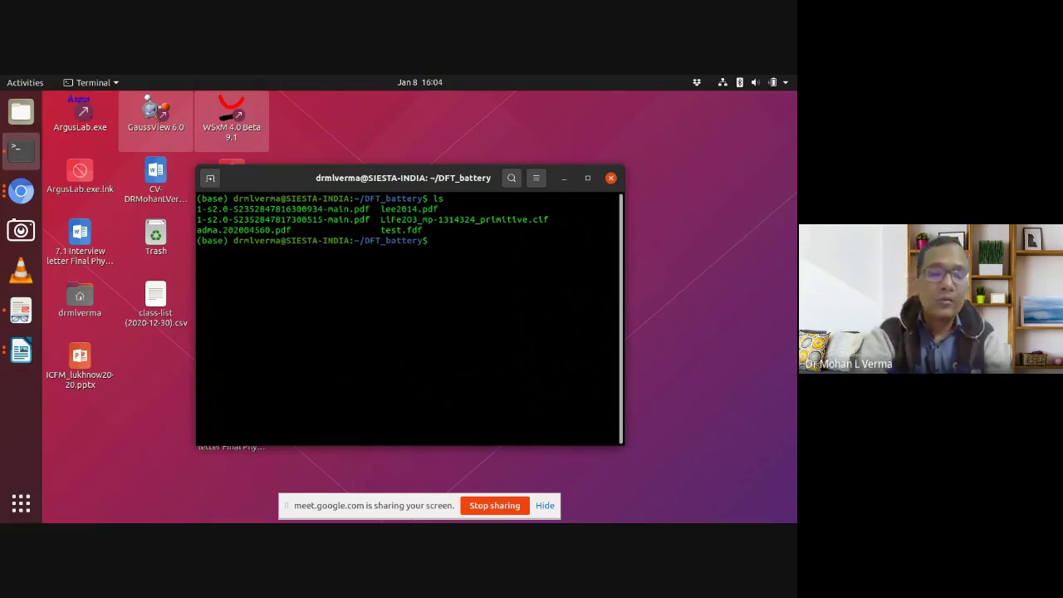
type("gdis")
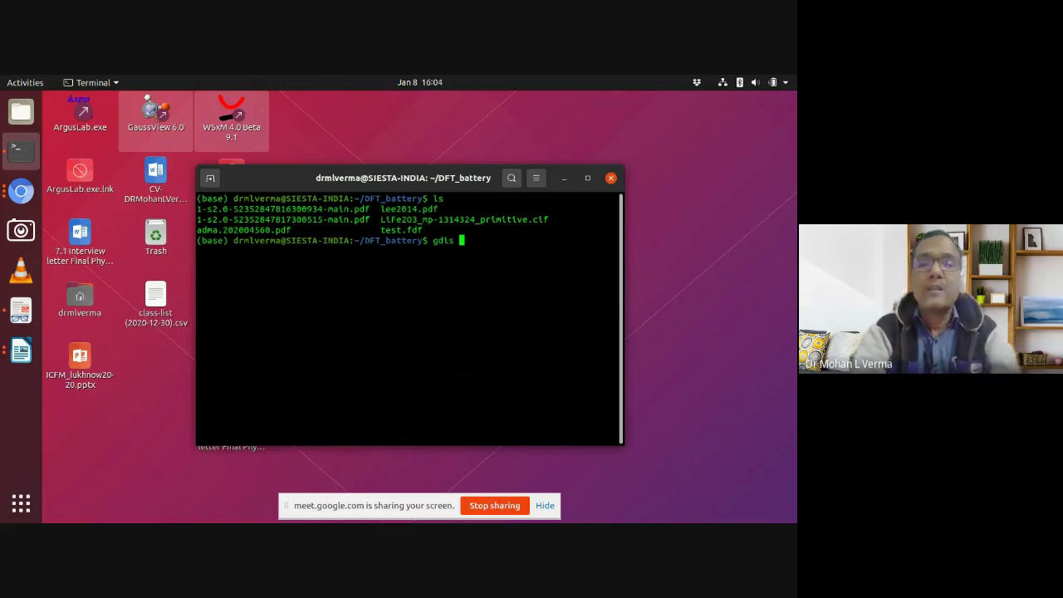
type("Li")
key("Tab")
key("Return")
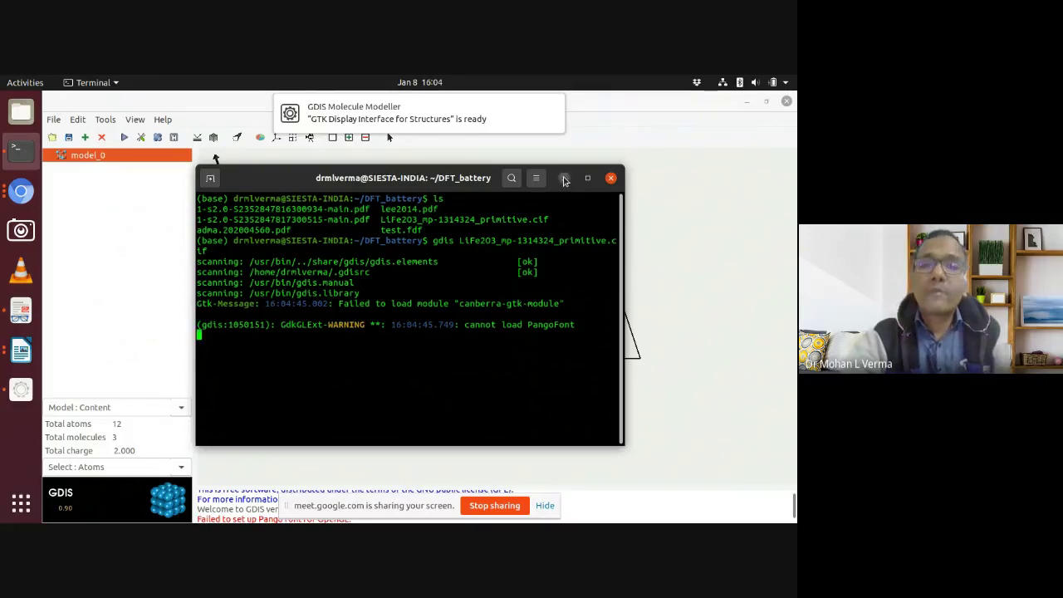
left_click(564, 178)
- Set the model's positive periodic images to 2 in all three directions and rotate the resulting structure to inspect it
left_click_drag(523, 221, 533, 242)
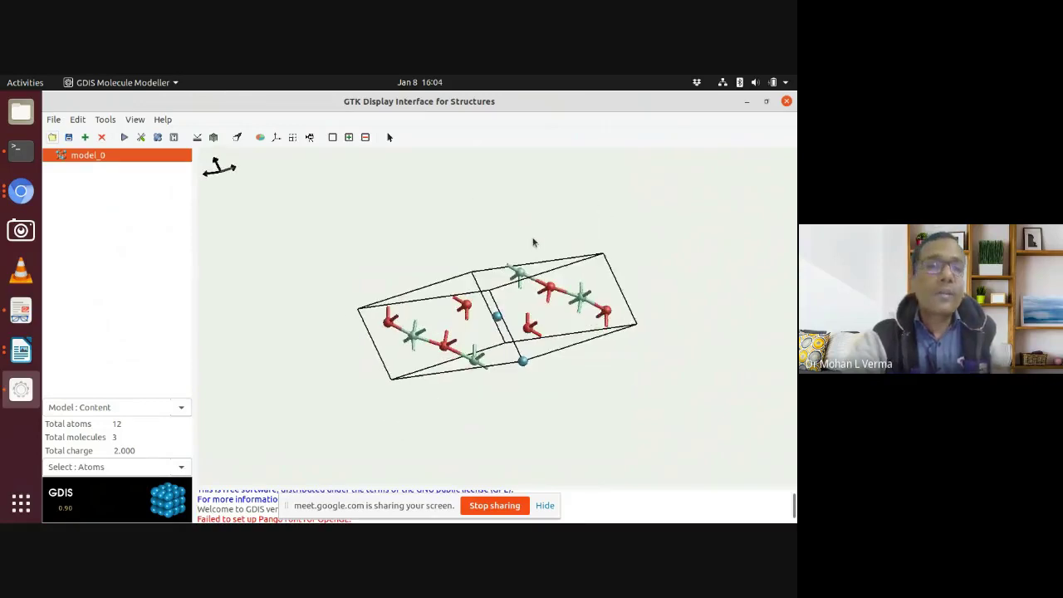
left_click(180, 407)
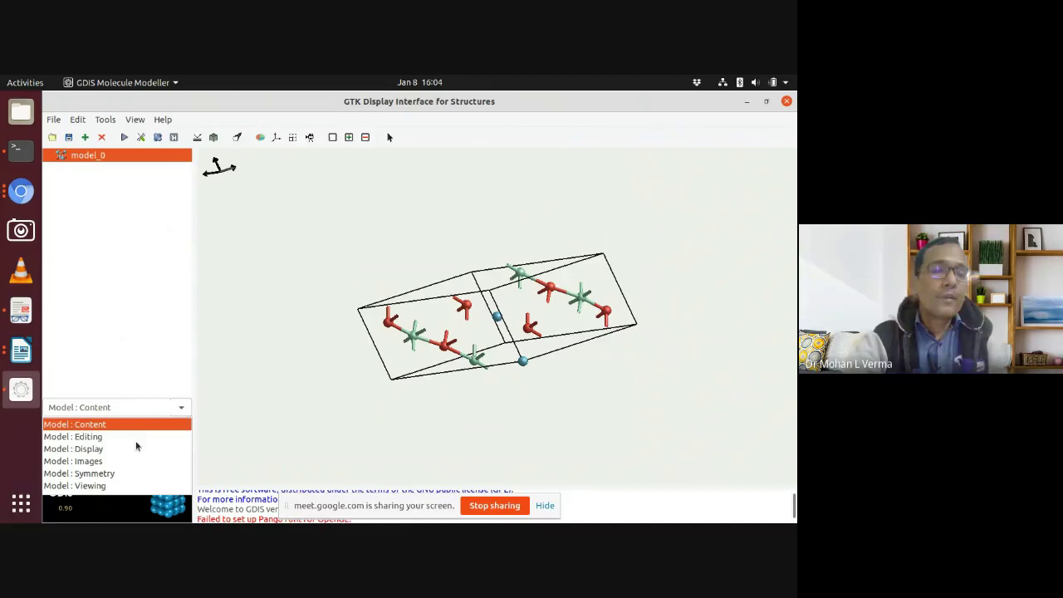
left_click(101, 462)
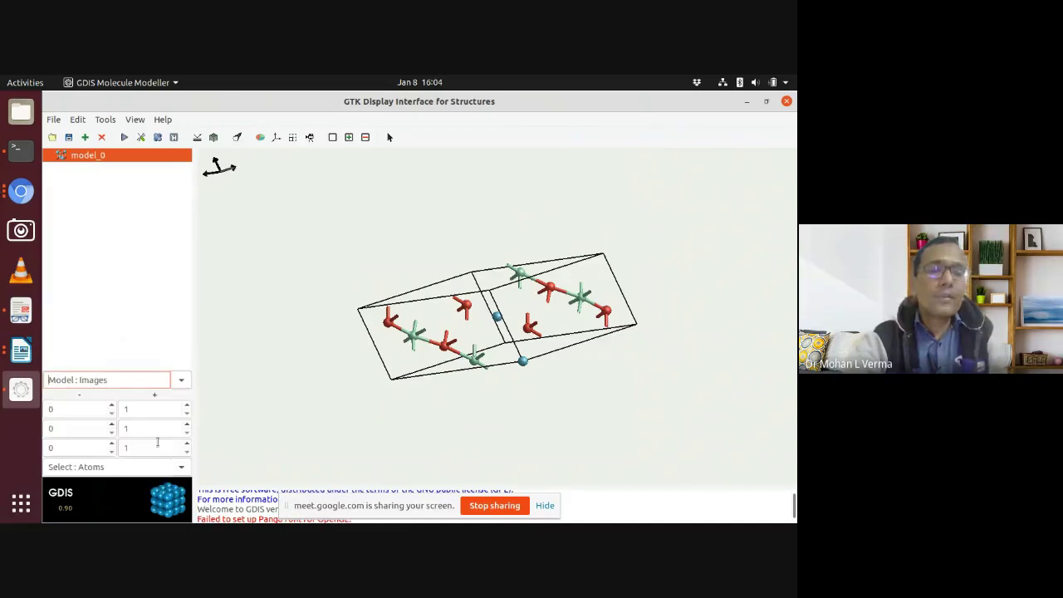
left_click(188, 405)
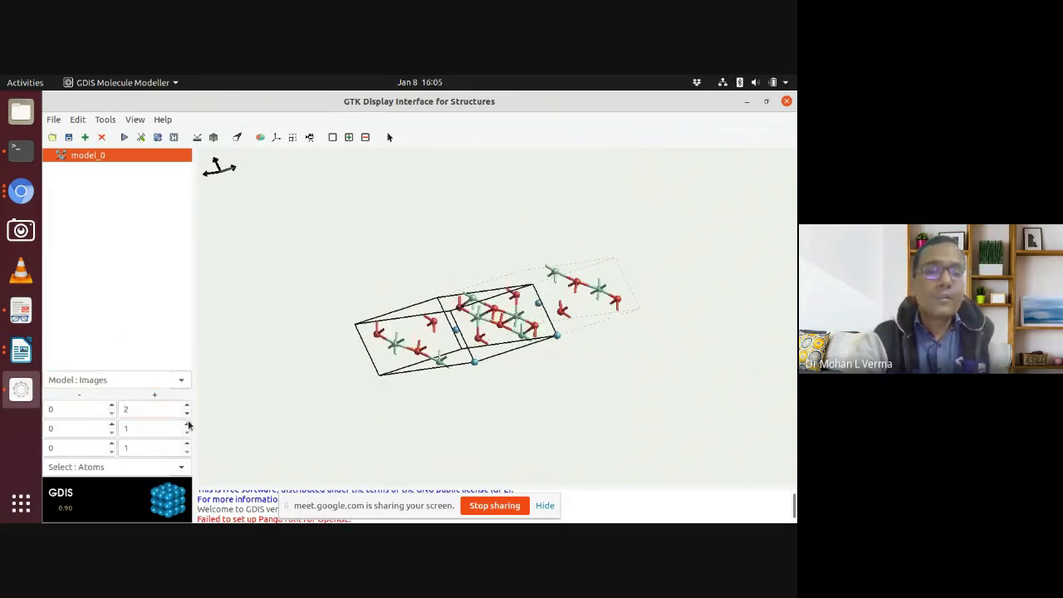
left_click(188, 424)
left_click(188, 445)
left_click_drag(268, 360, 531, 375)
left_click_drag(528, 380, 532, 406)
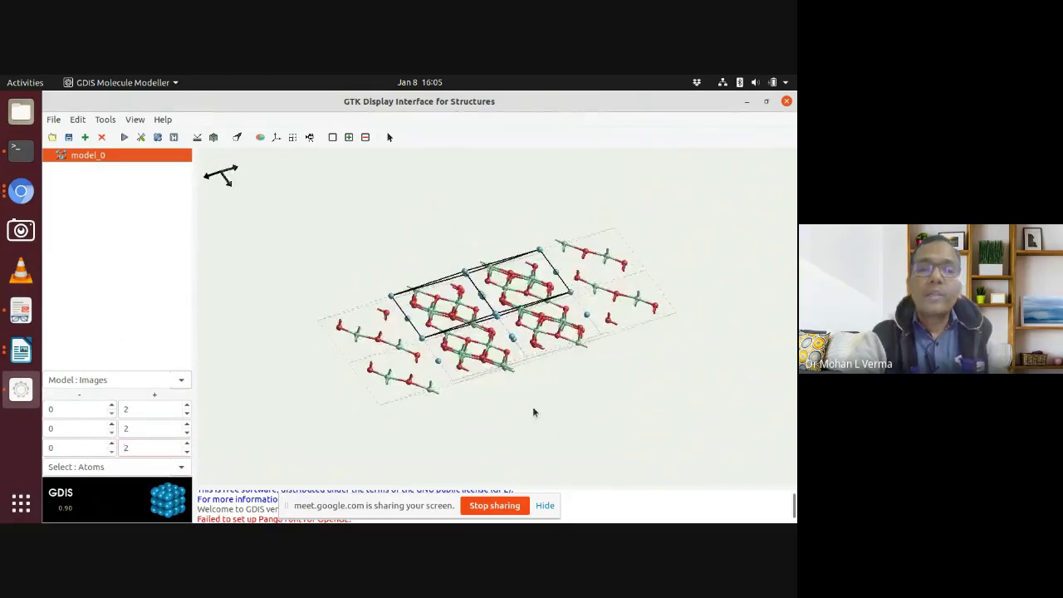
- Save the model in the DFT_battery folder as model_0.fdf with SIESTA as the file type
left_click(53, 120)
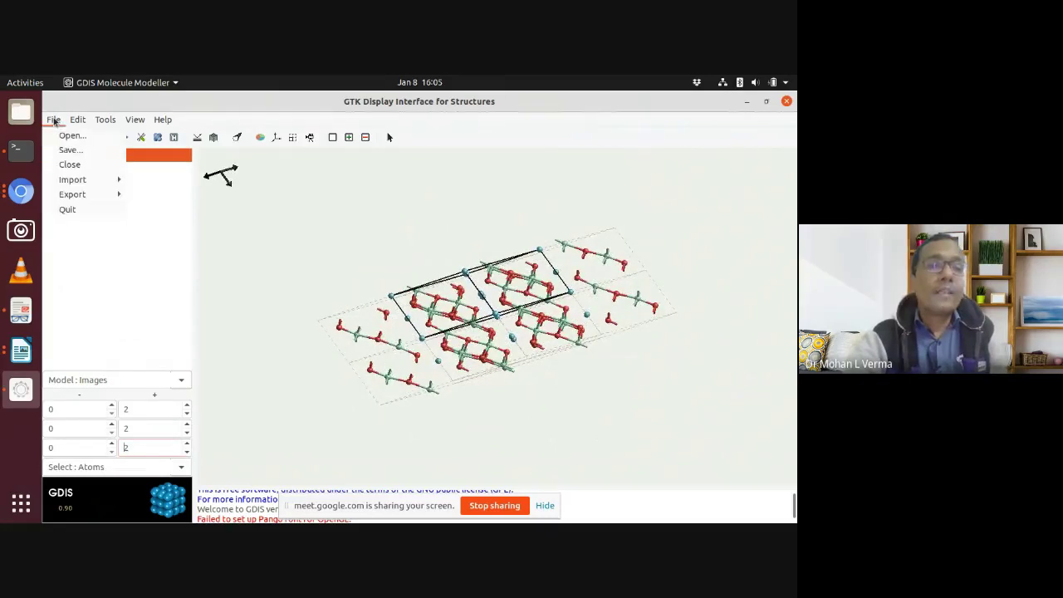
left_click(67, 150)
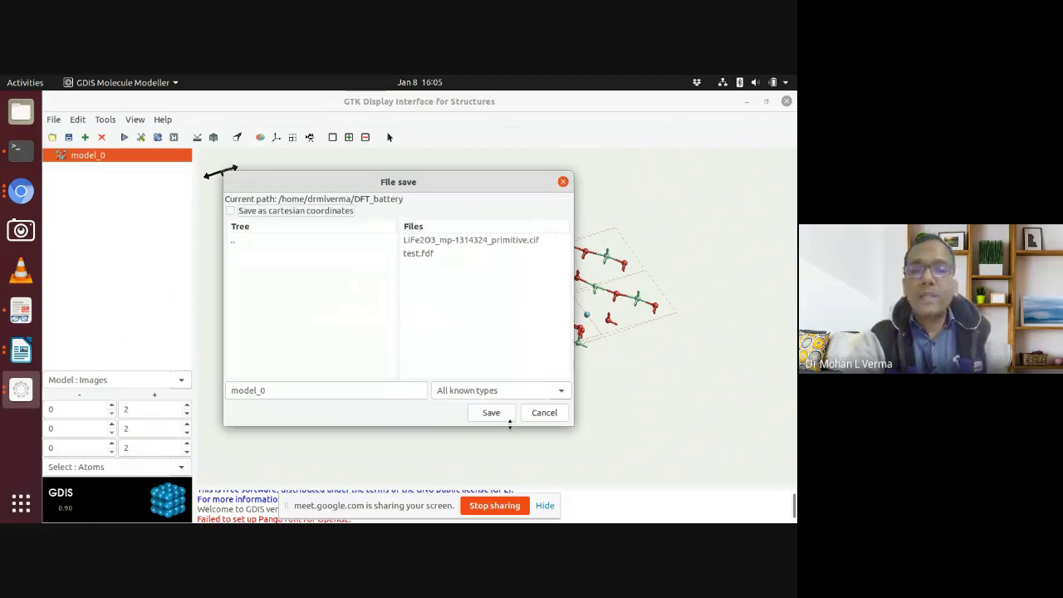
left_click(561, 391)
scroll(536, 433, "down", 1)
scroll(534, 433, "down", 1)
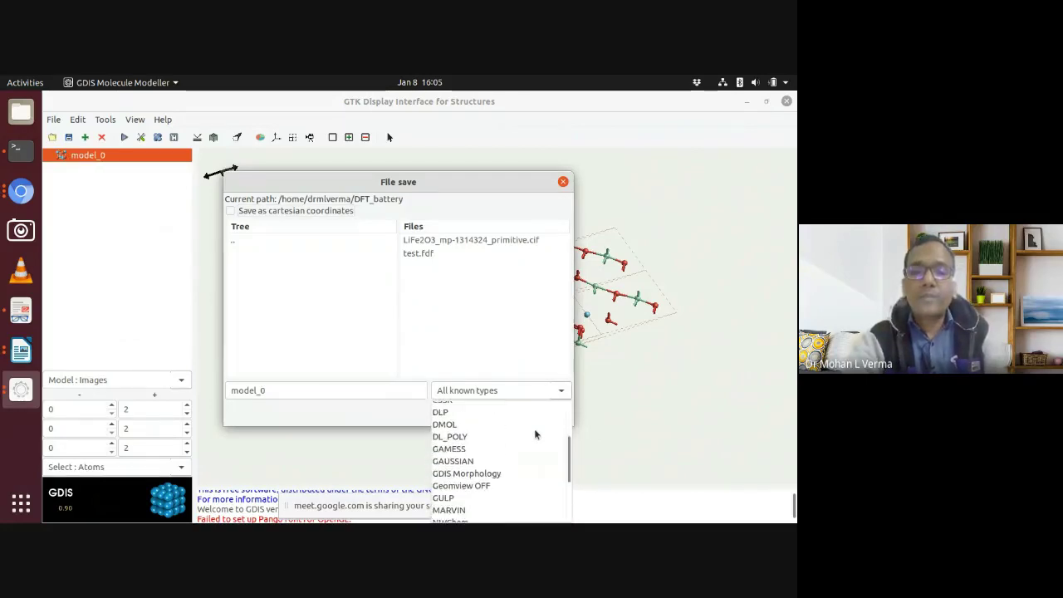
scroll(472, 435, "down", 3)
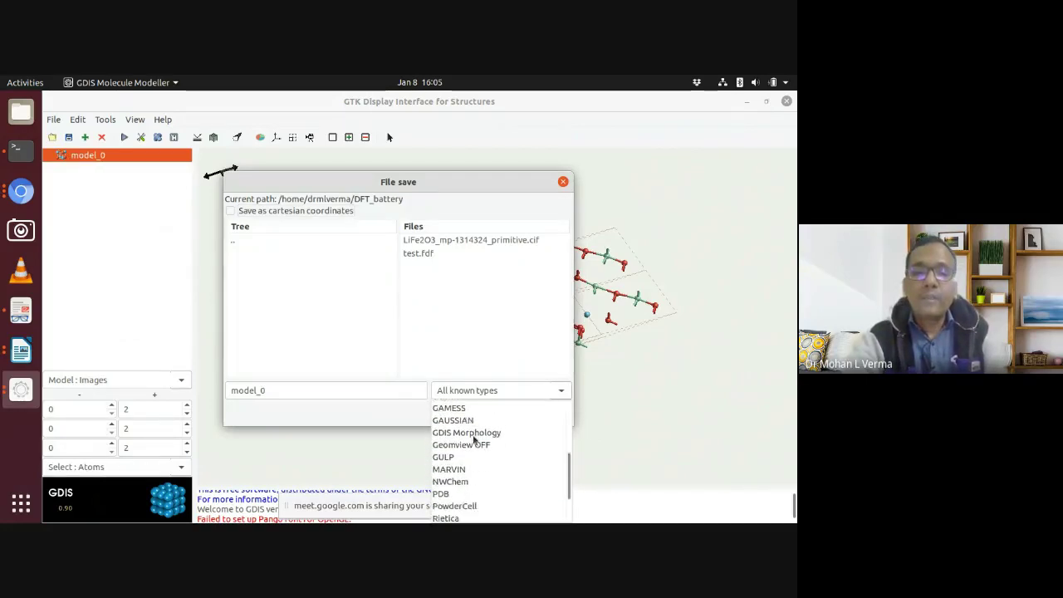
scroll(474, 441, "down", 1)
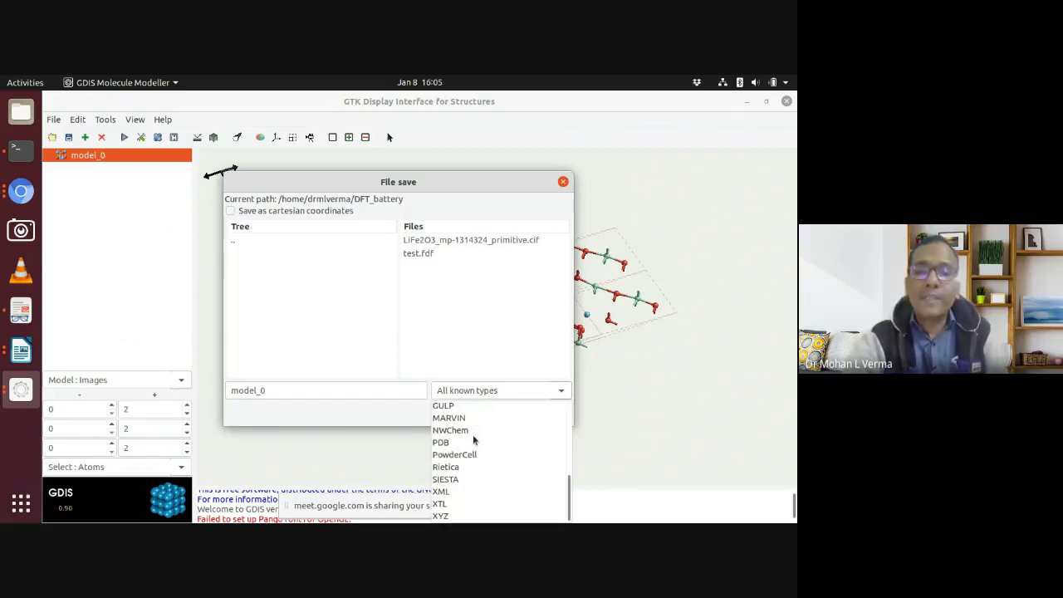
left_click(455, 480)
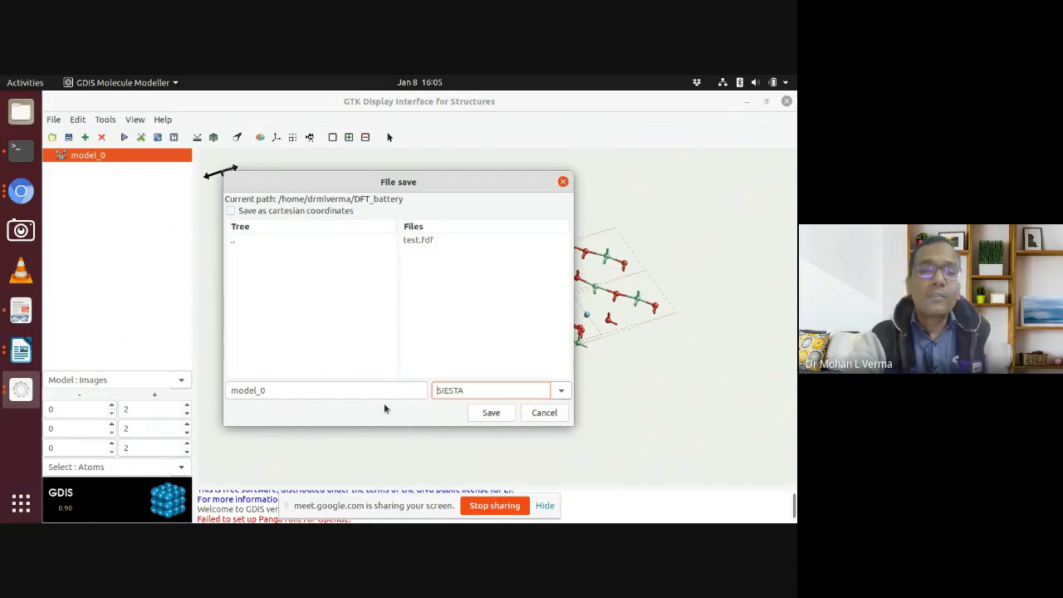
left_click(321, 394)
type(".fdf")
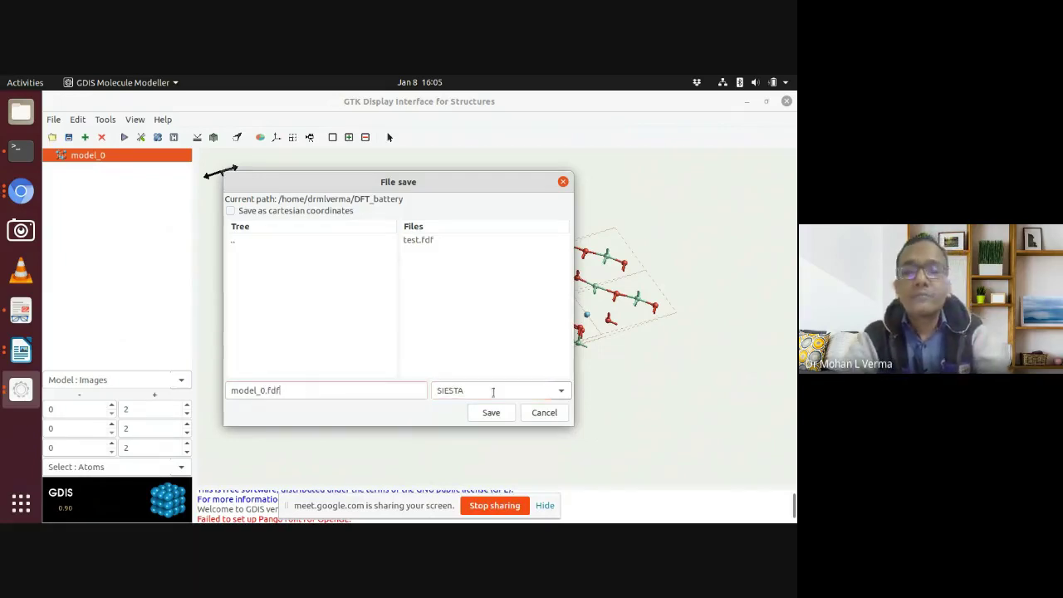
left_click(491, 415)
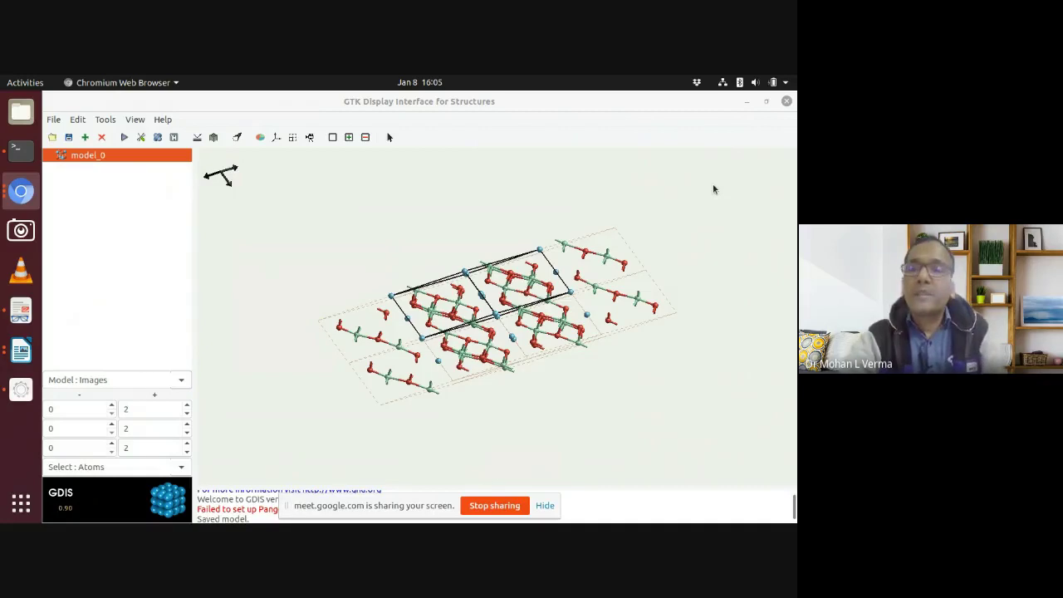
- Minimise GDIS, switch to the Chromium window with the CIF2Cell page, and show the Materials Project page for Fe mp-1271693
left_click(746, 101)
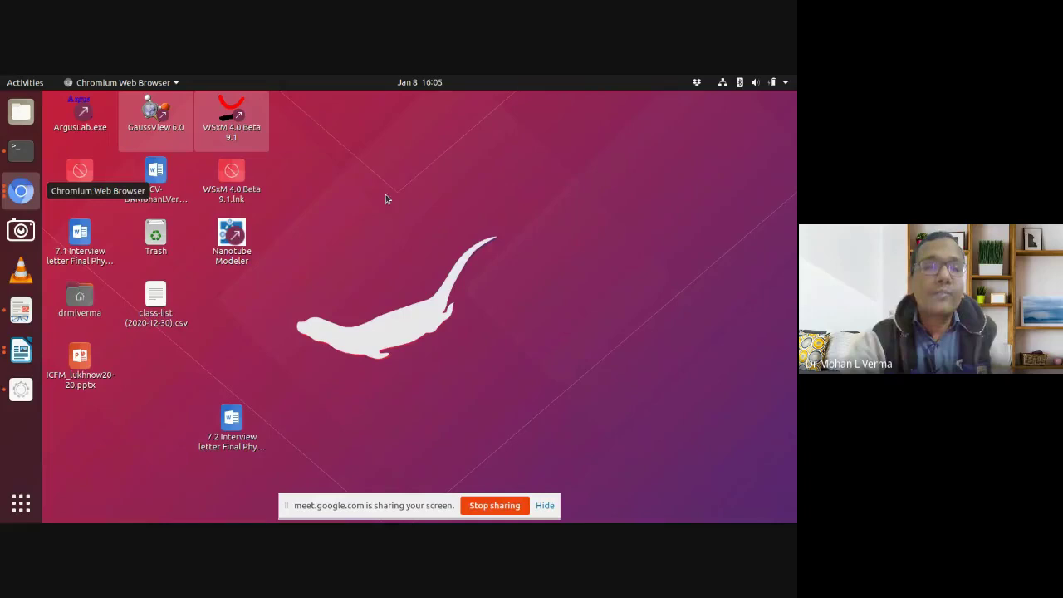
left_click(21, 191)
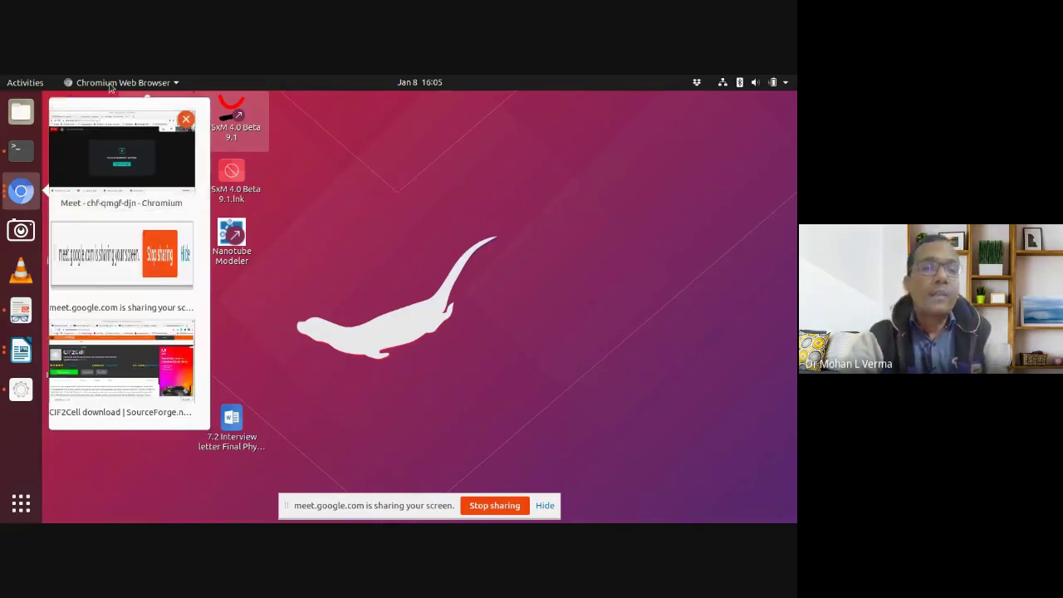
left_click(30, 198)
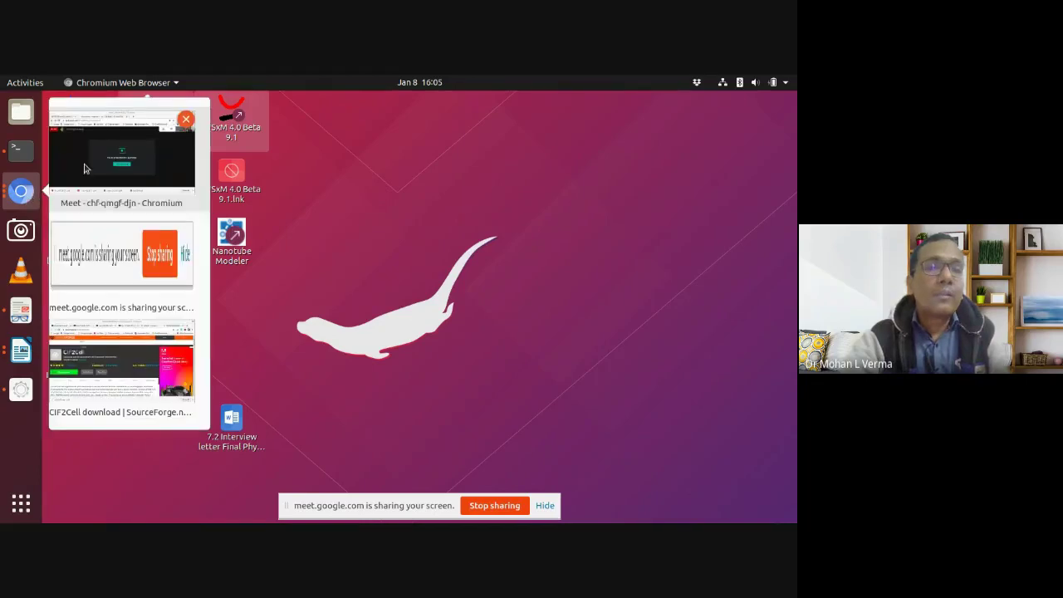
left_click(113, 361)
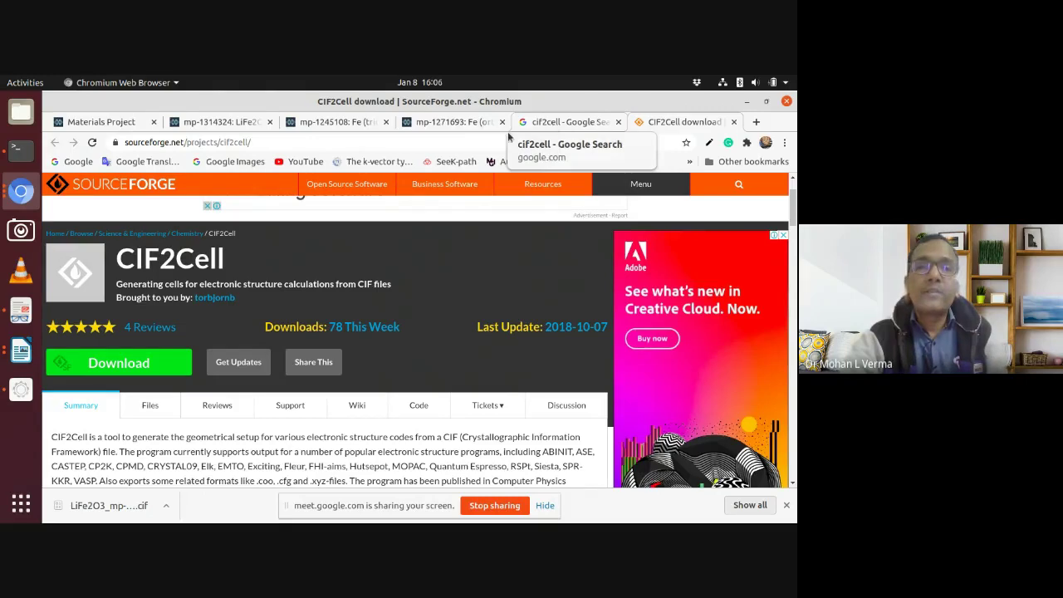
left_click(464, 126)
scroll(537, 299, "up", 3)
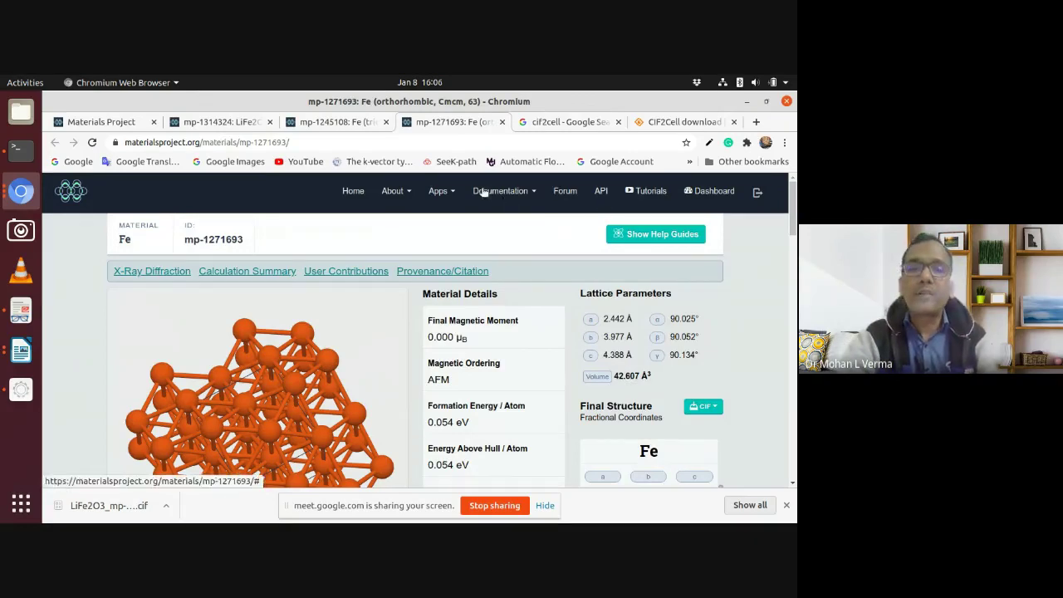
- Open the Materials Project Structure Predictor app and look over its periodic table
left_click(439, 191)
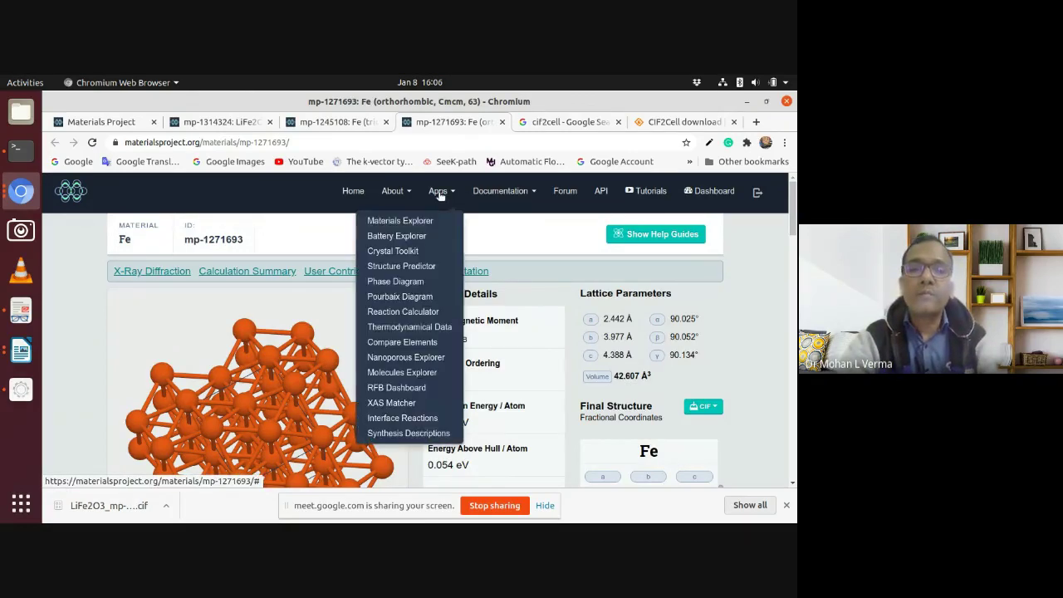
left_click(416, 267)
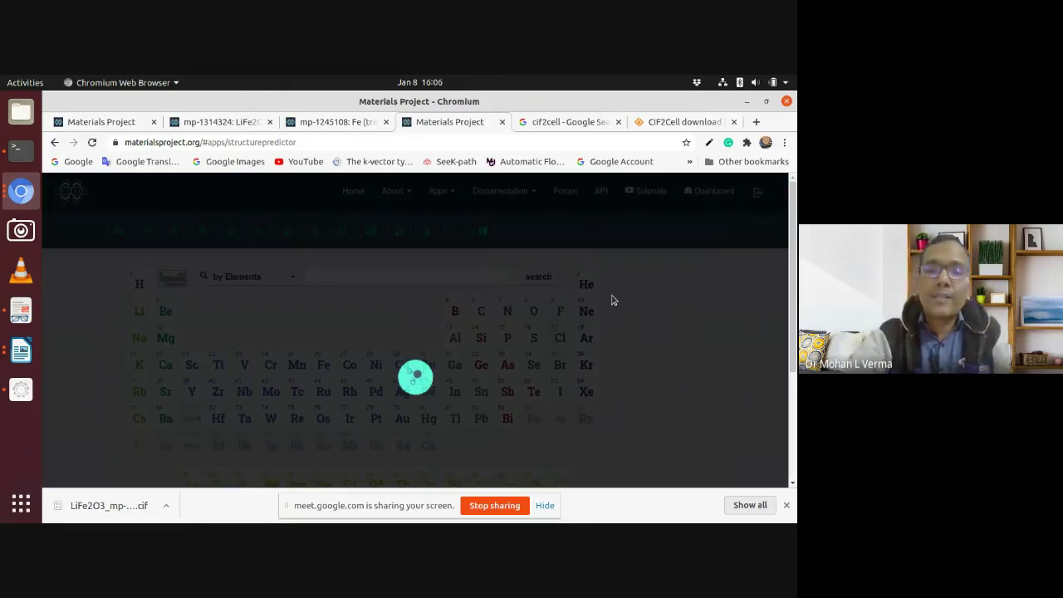
scroll(612, 294, "down", 5)
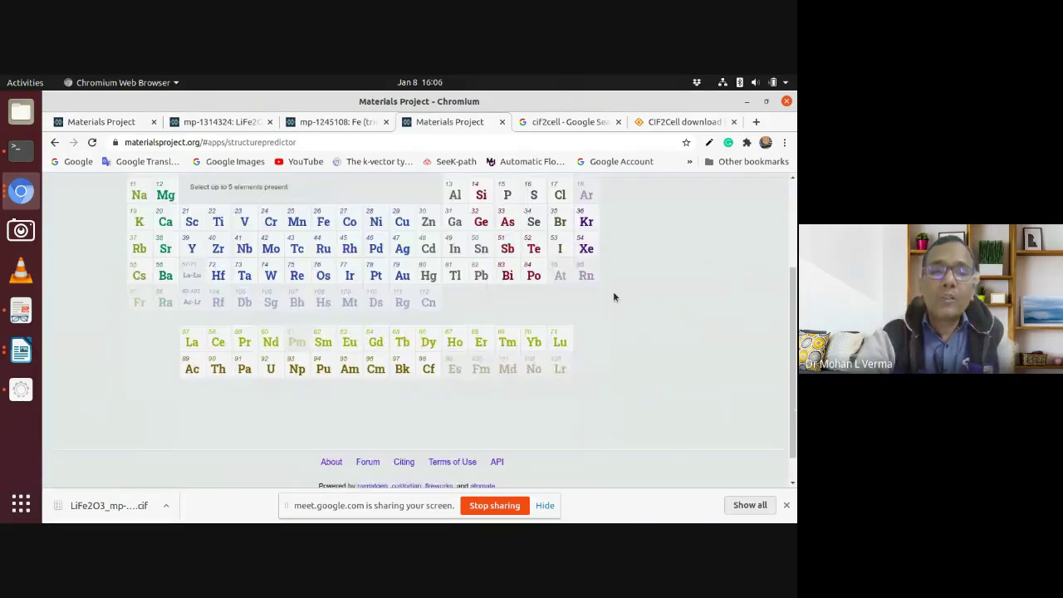
scroll(613, 296, "up", 2)
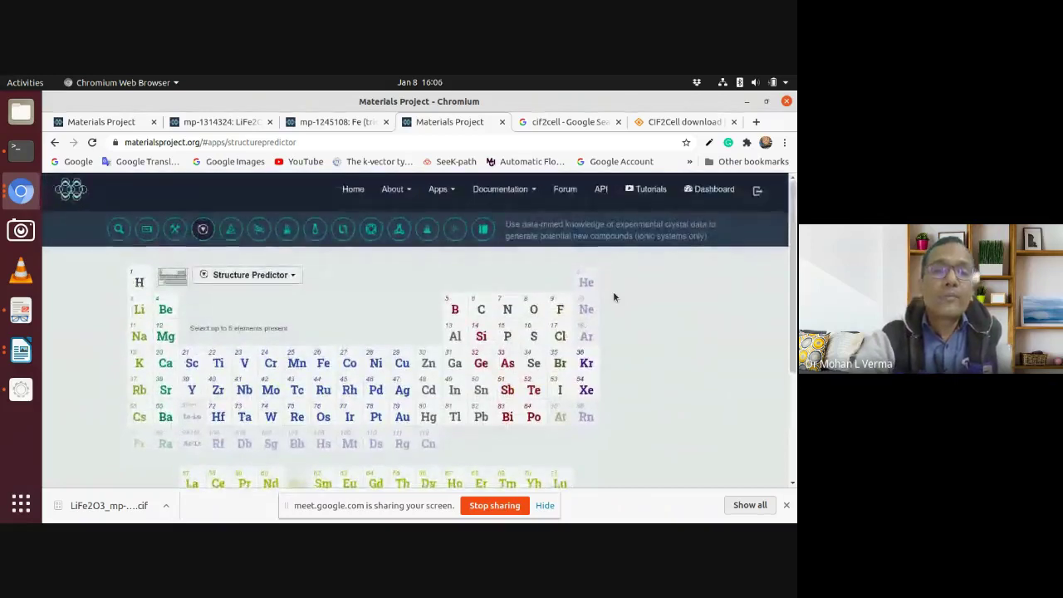
scroll(318, 266, "down", 1)
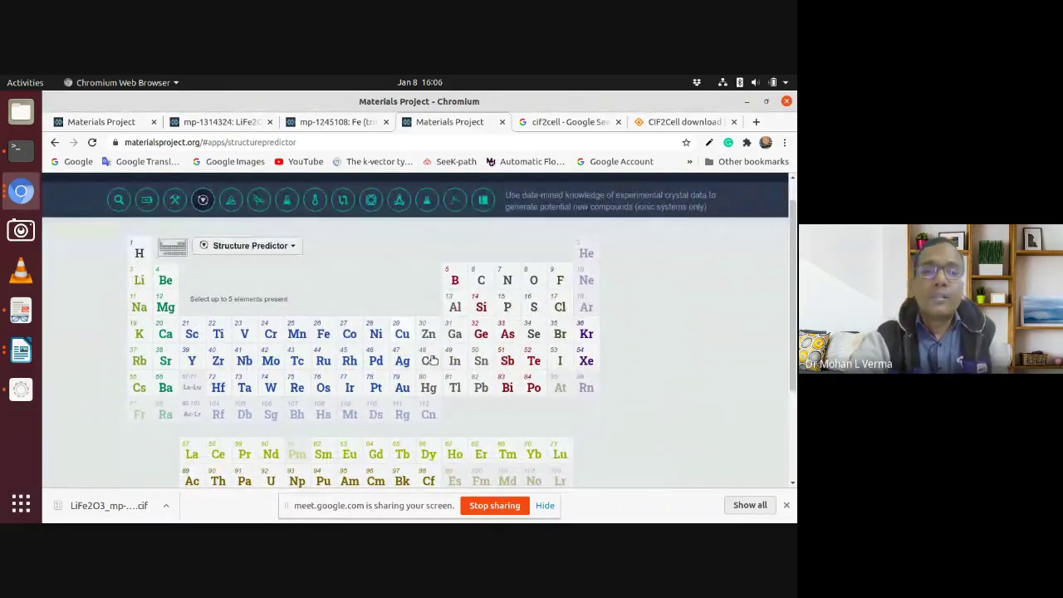
scroll(420, 366, "down", 5)
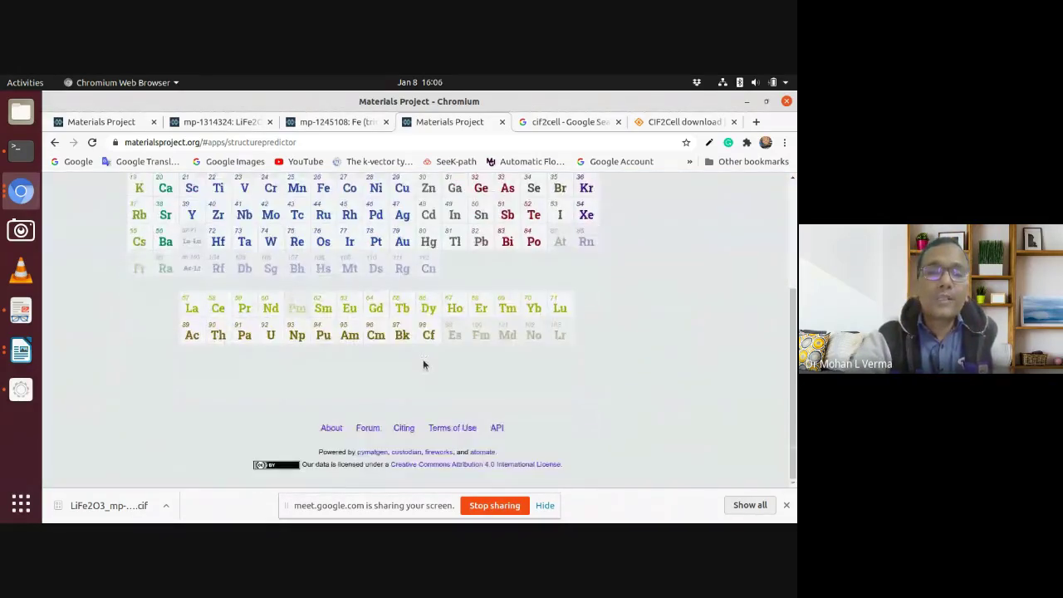
scroll(423, 363, "up", 2)
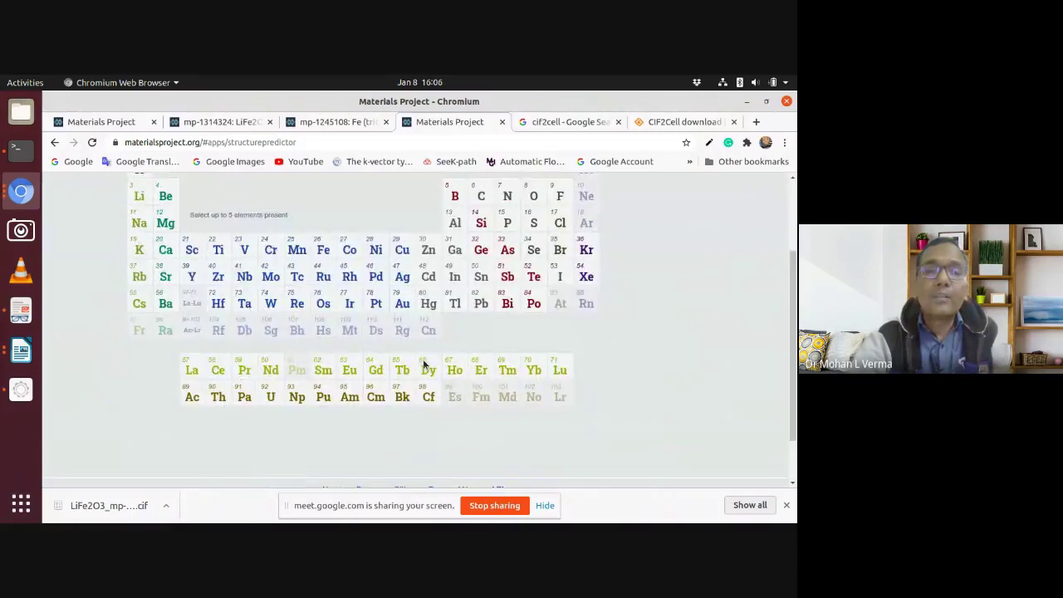
- Select the elements Cu, Ag and Ru in the Structure Predictor's periodic table
left_click(403, 249)
scroll(598, 320, "down", 1)
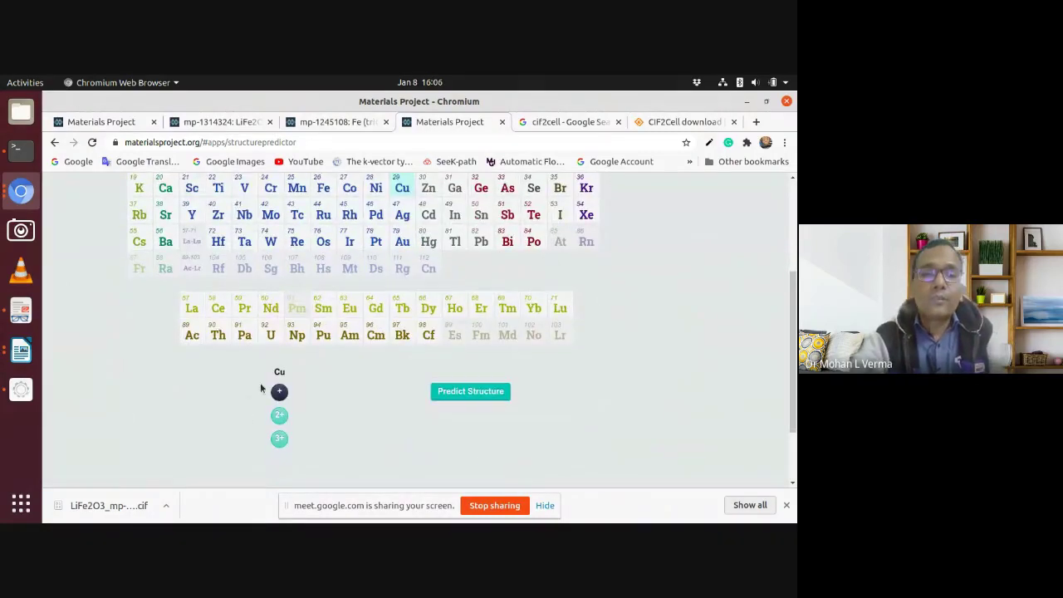
left_click(403, 216)
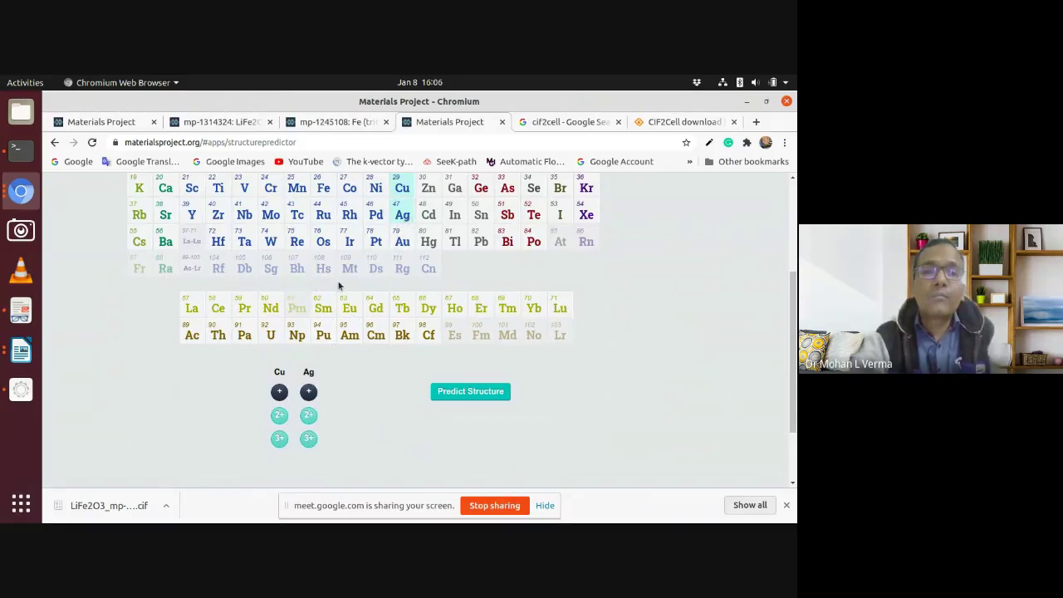
left_click(323, 214)
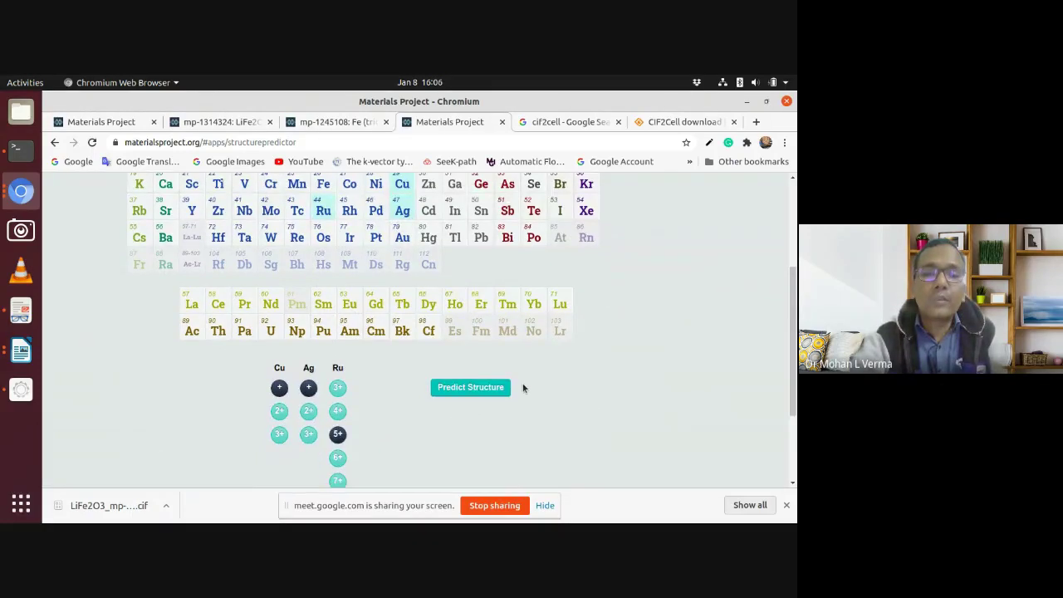
- Add I and Se to the selected elements, keeping their default oxidation states, and run the structure prediction
scroll(524, 388, "down", 2)
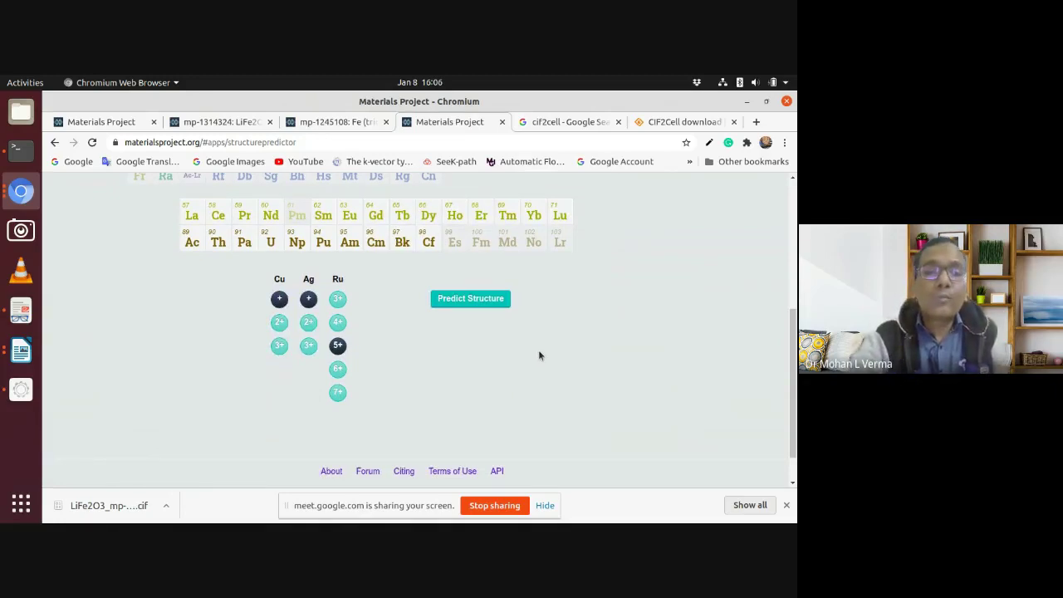
scroll(538, 356, "up", 1)
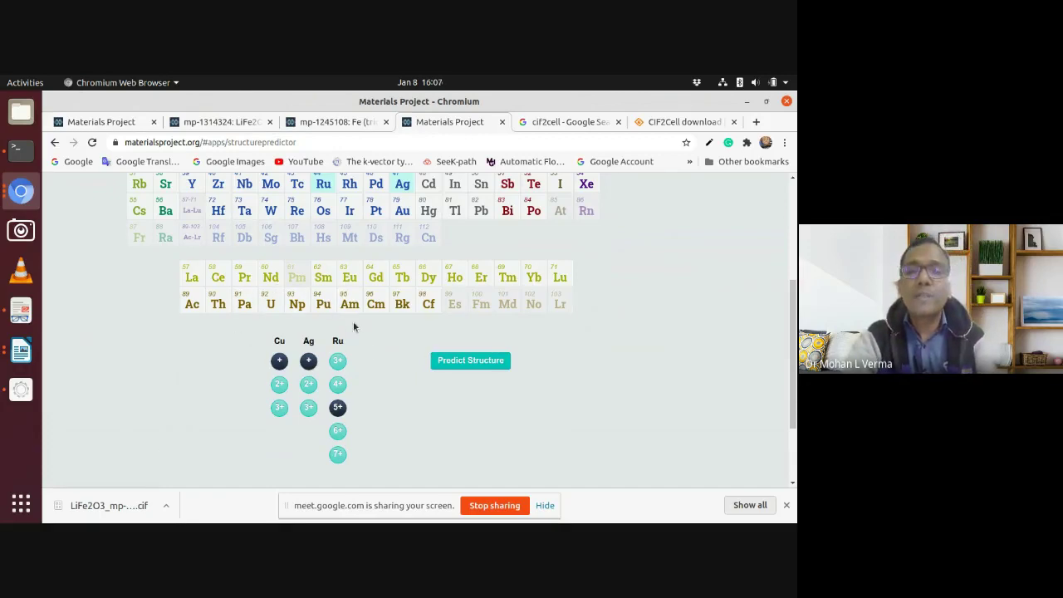
scroll(664, 304, "up", 1)
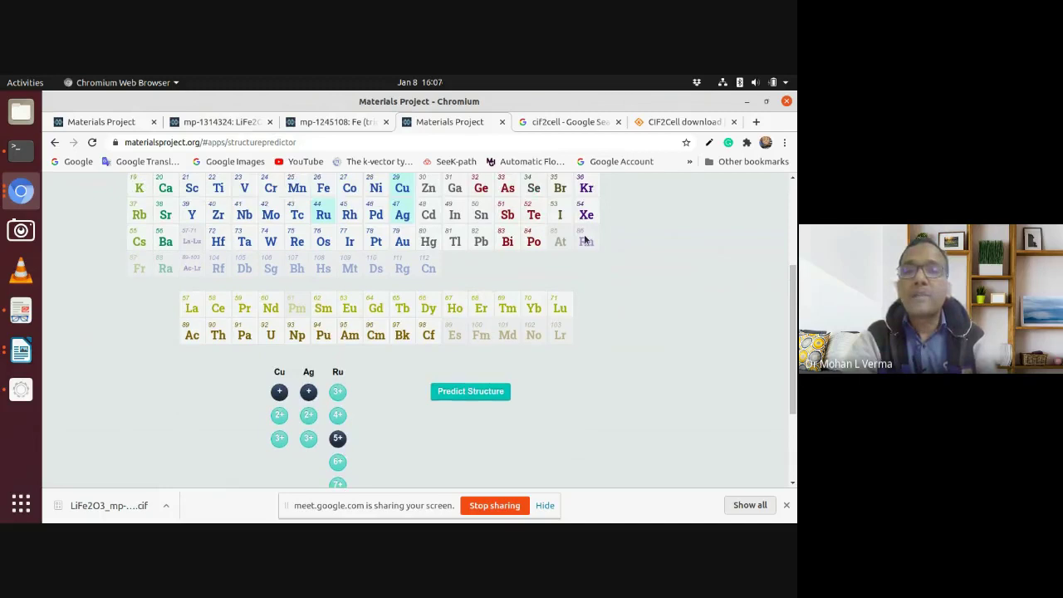
left_click(560, 213)
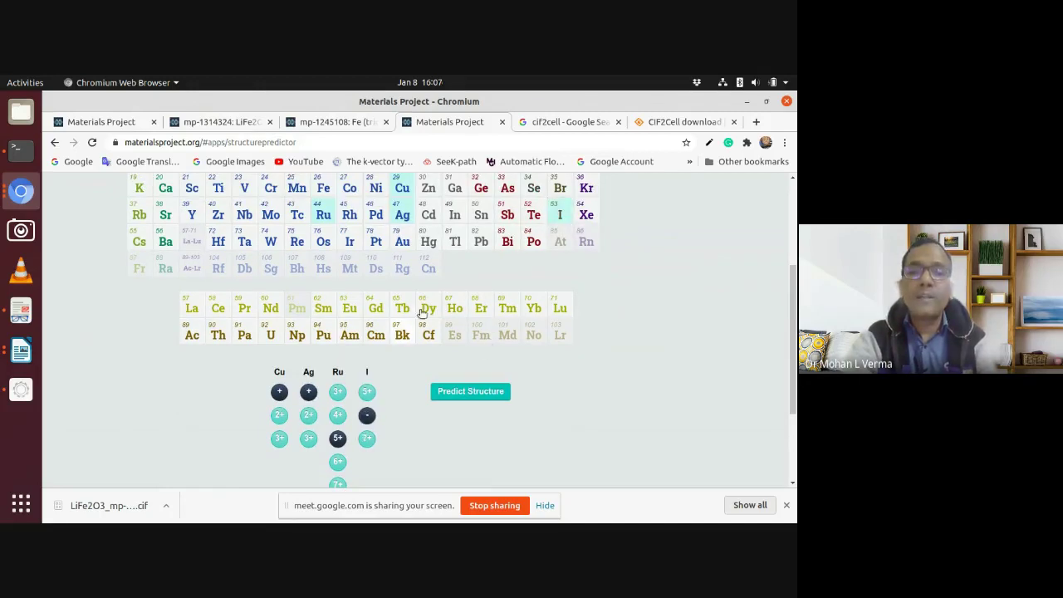
left_click(533, 189)
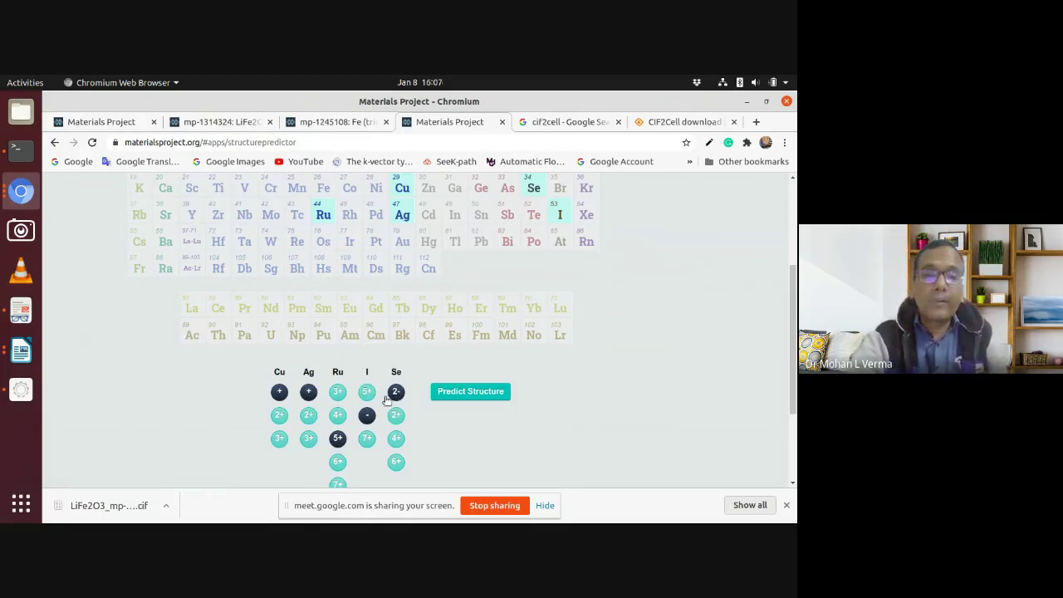
scroll(607, 371, "down", 1)
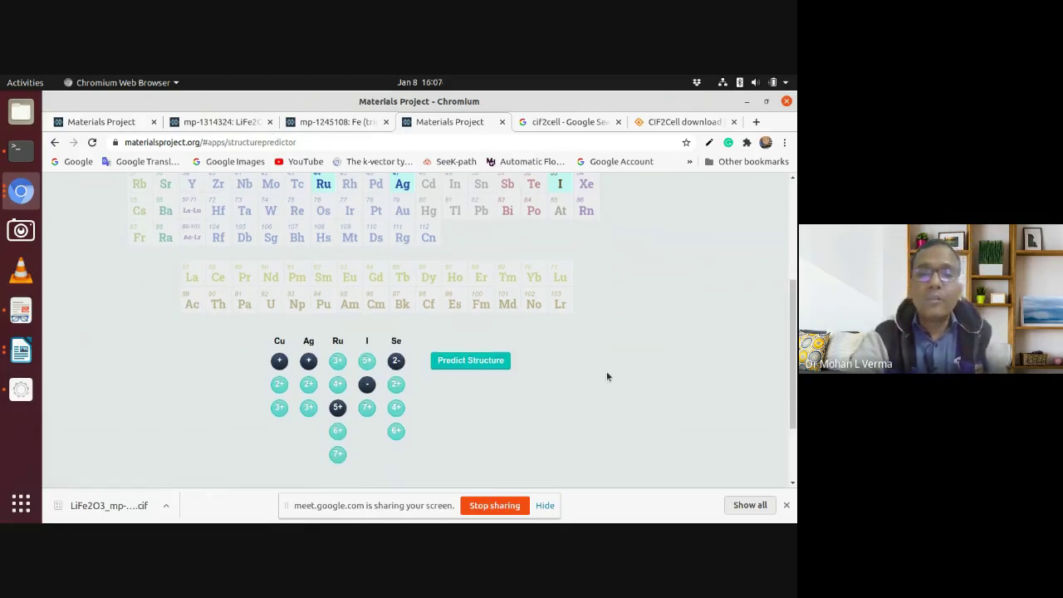
left_click(471, 363)
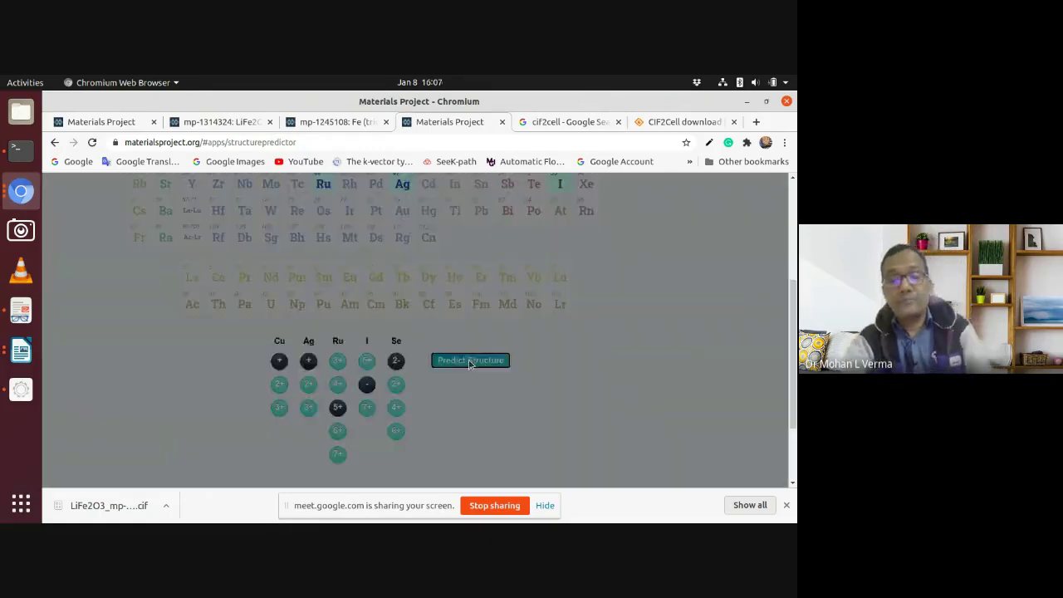